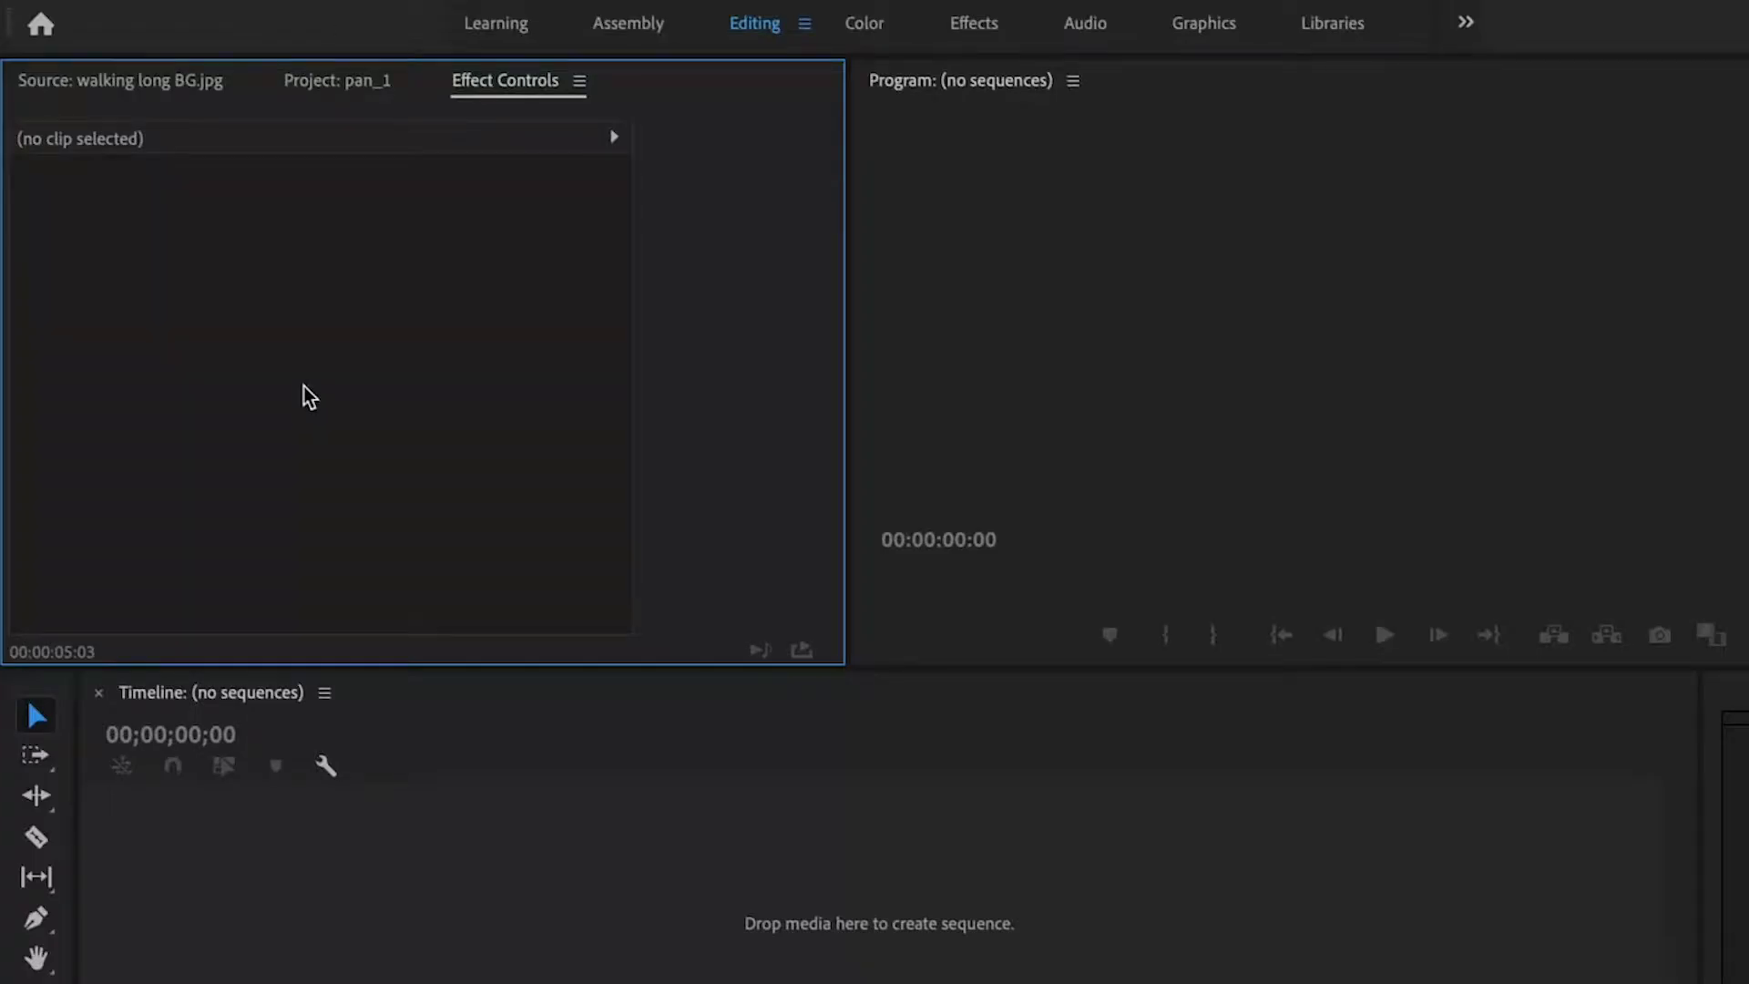
Import the pencil frames from strider_0001.jpg as a single image-sequence clip
left_click(305, 1)
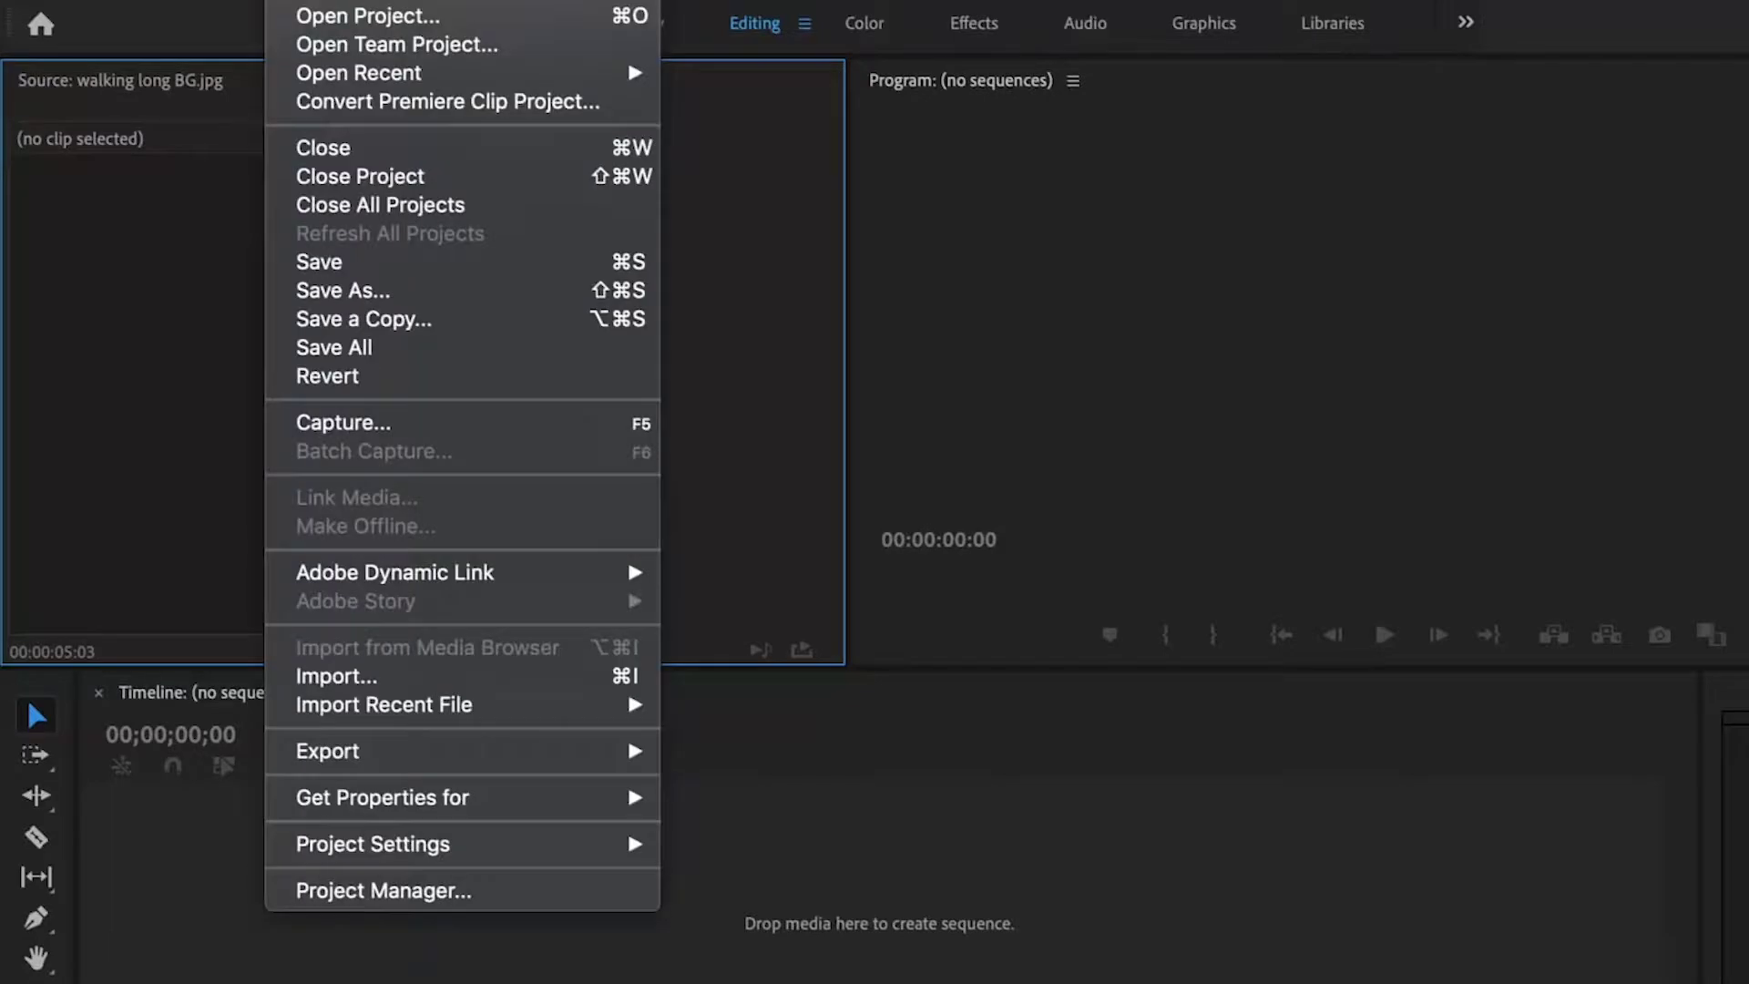
left_click(402, 675)
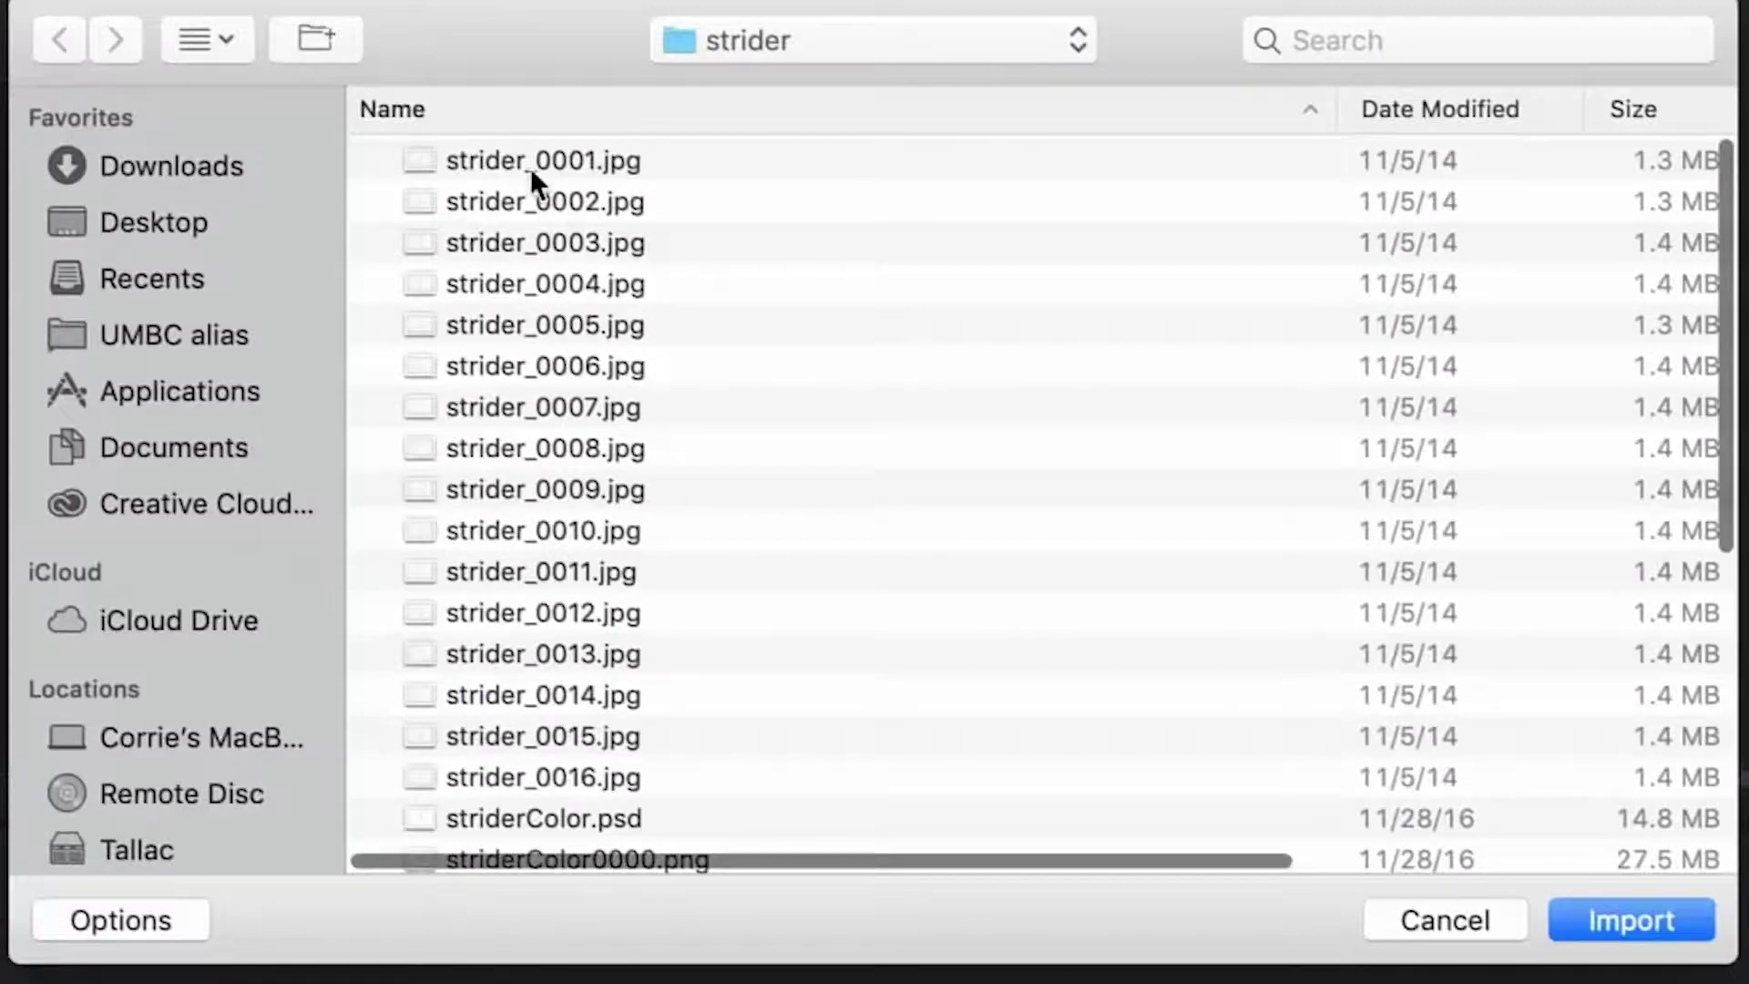
left_click(525, 161)
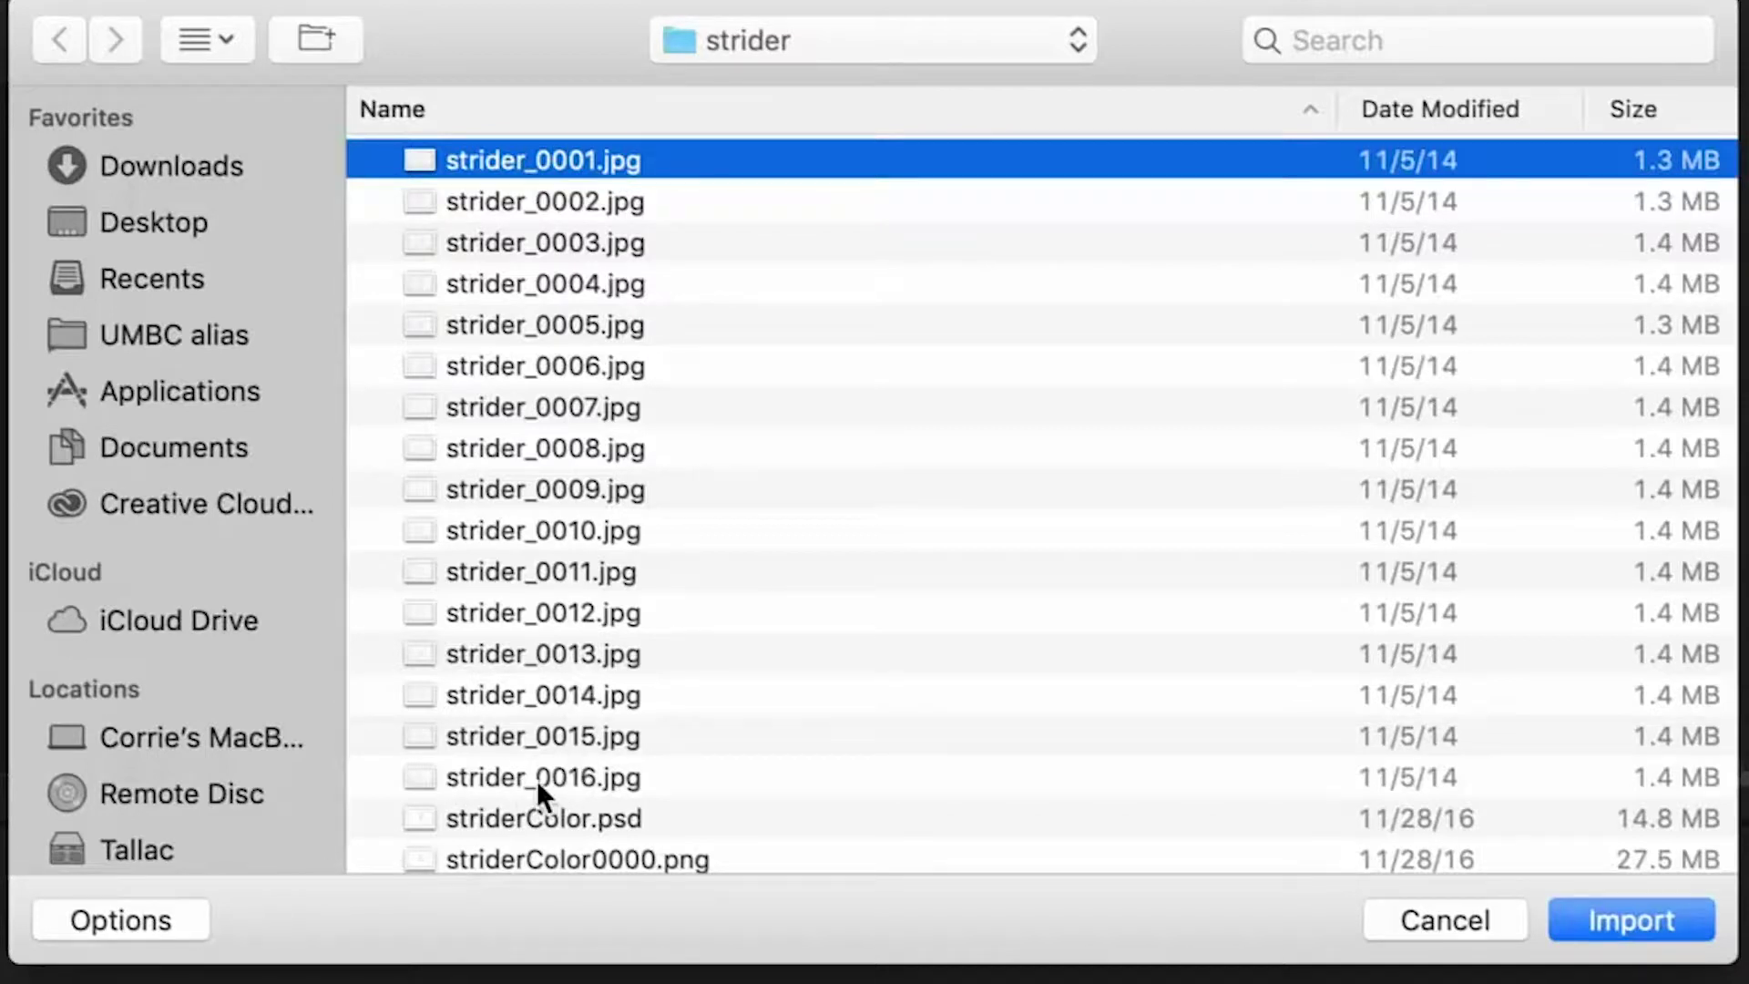
left_click(161, 926)
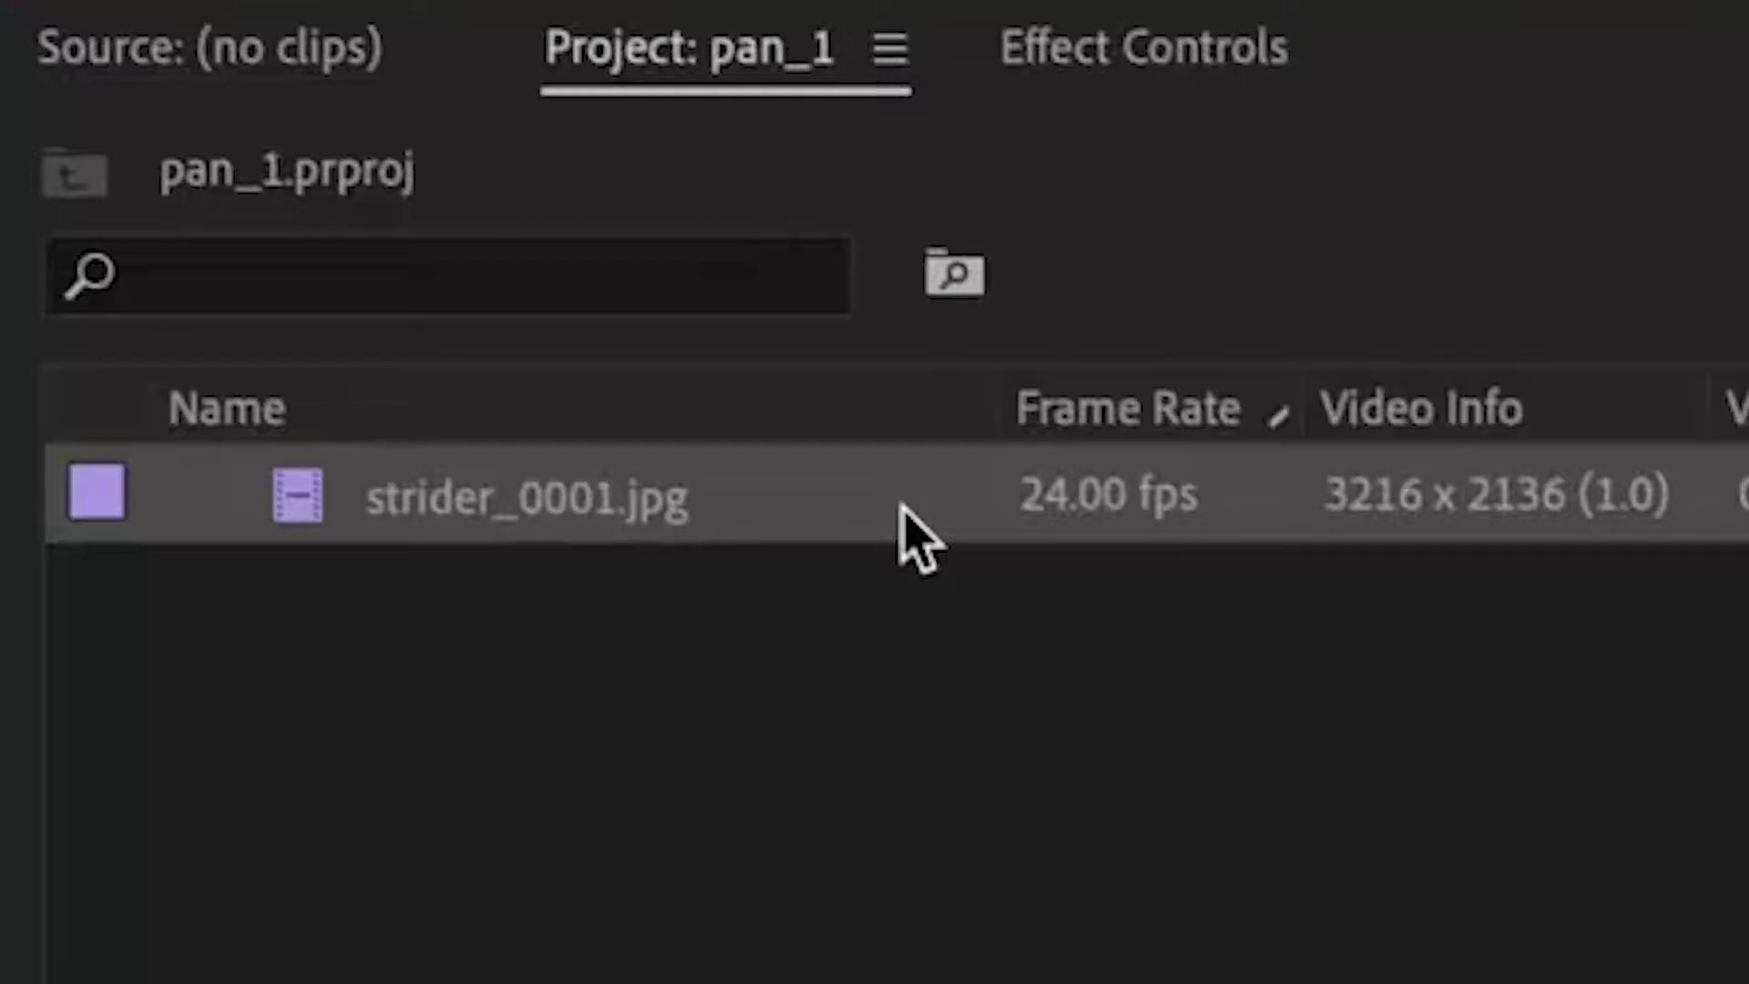
right_click(558, 512)
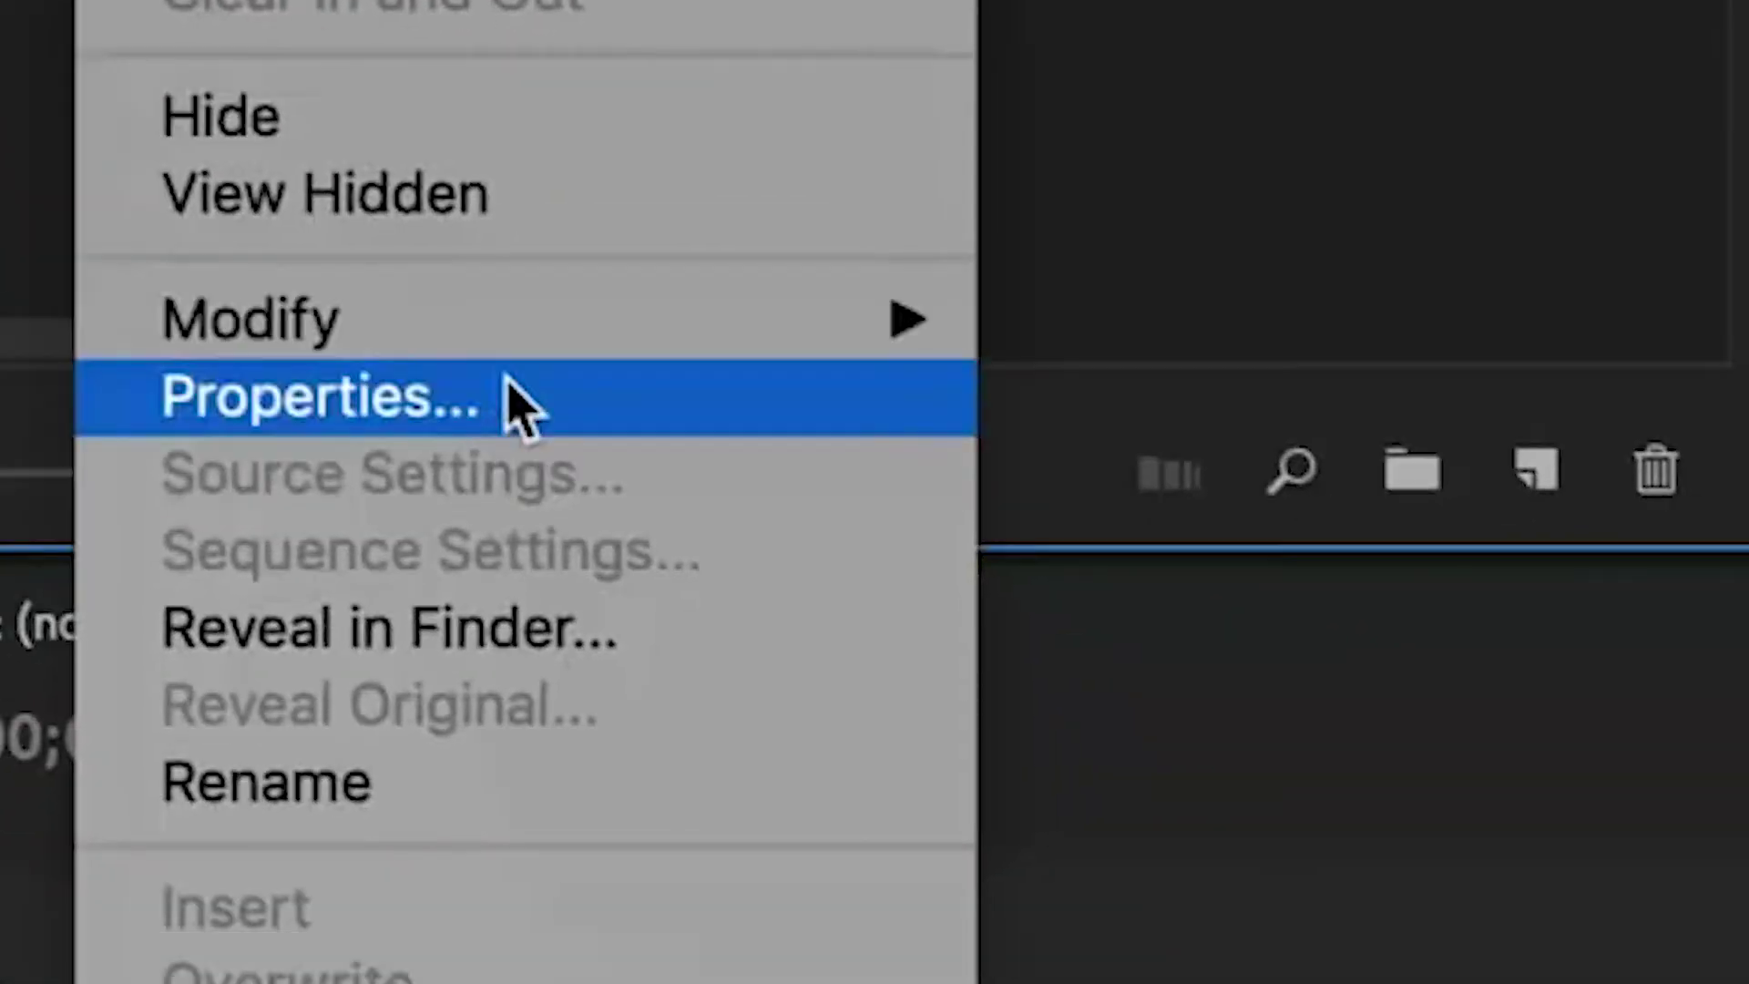
Interpret strider_0001.jpg at 12 fps and load it into the source viewer
mouse_move(1018, 983)
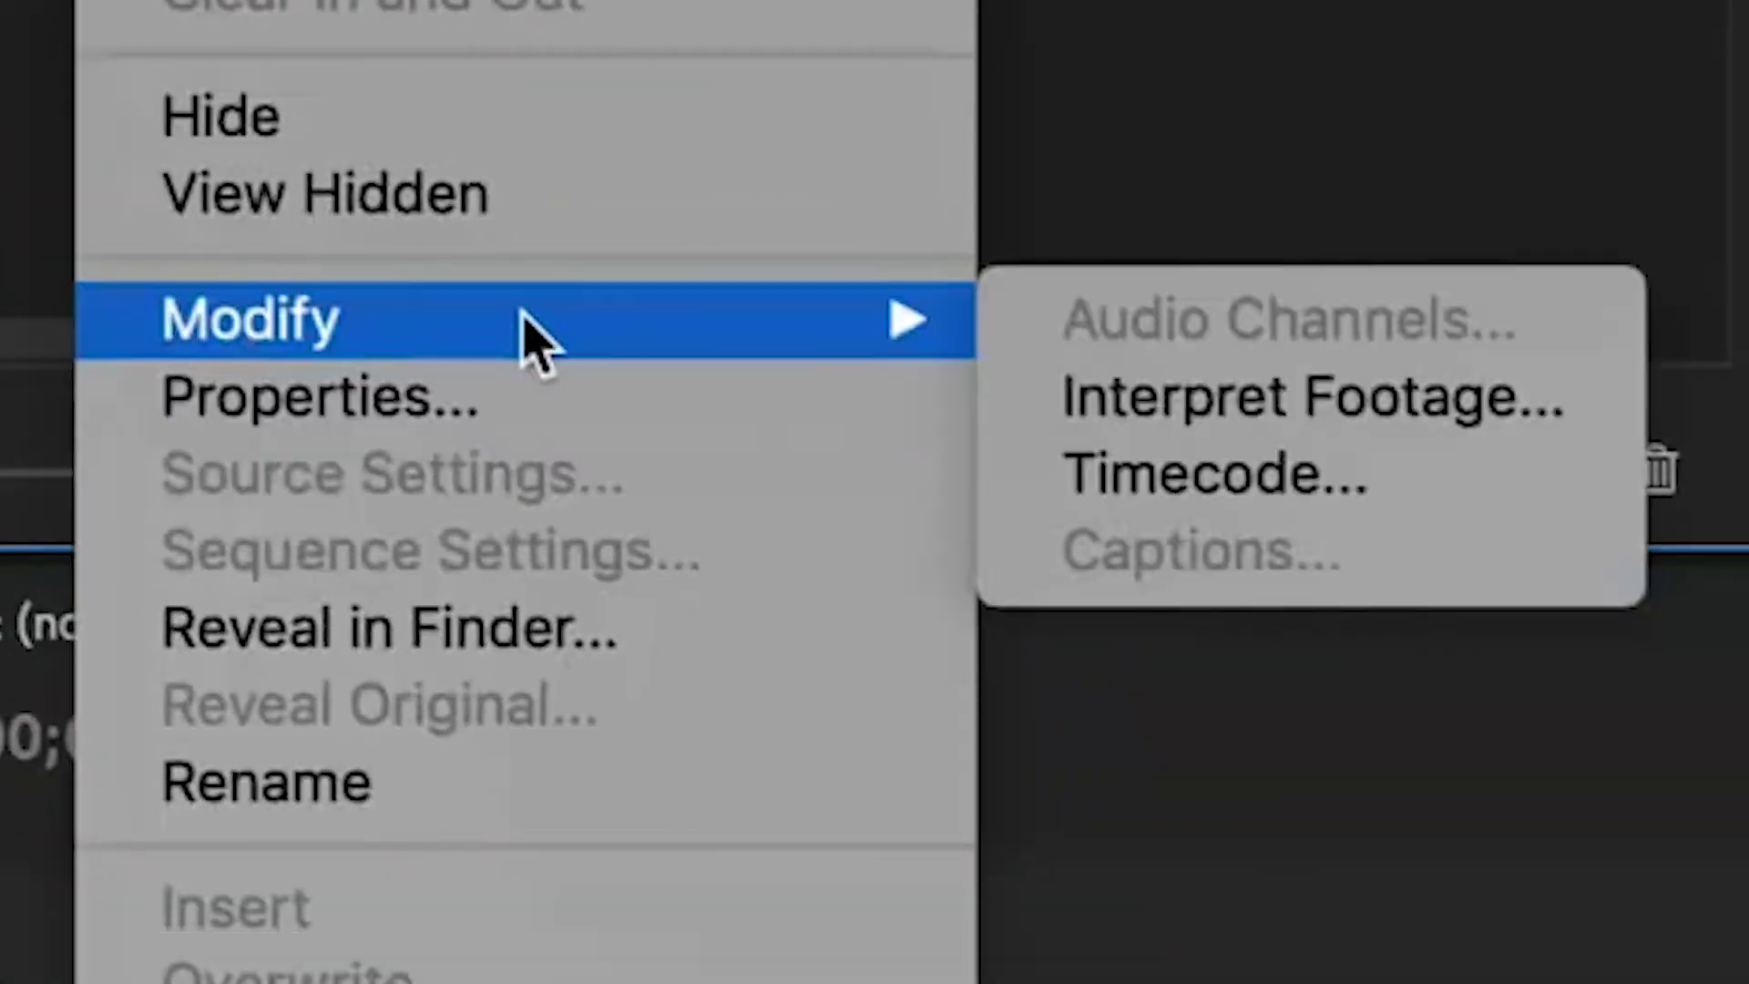
left_click(1259, 421)
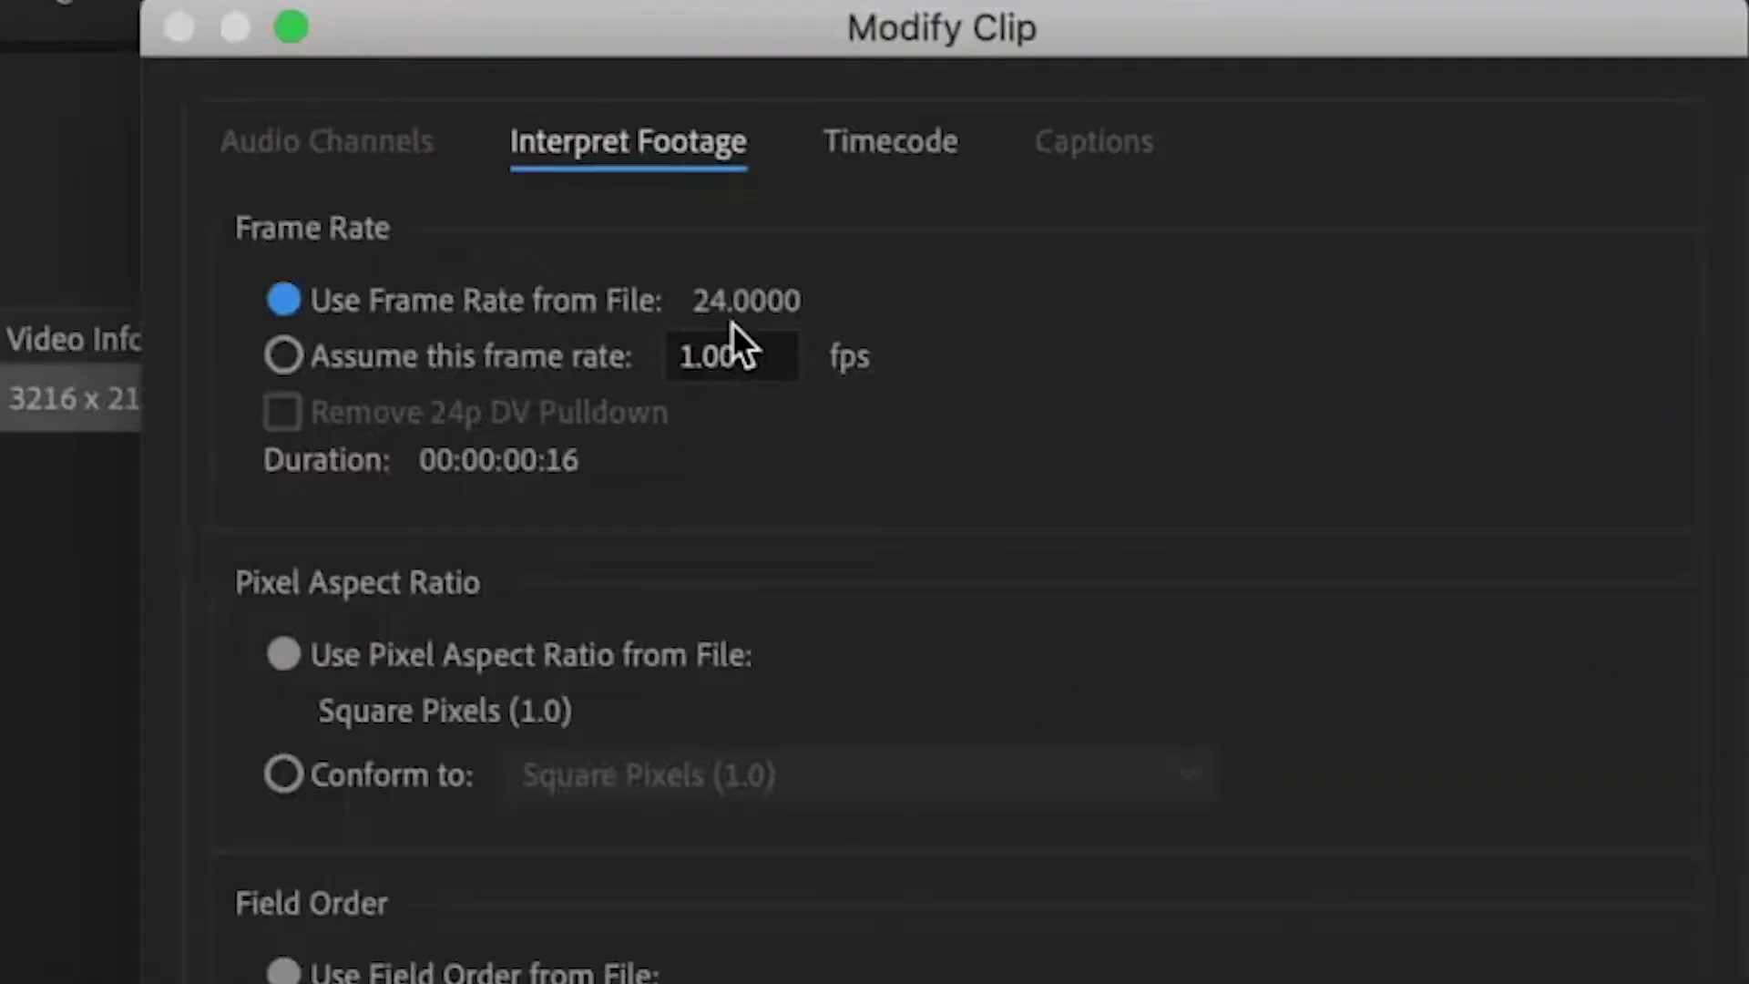
left_click(761, 363)
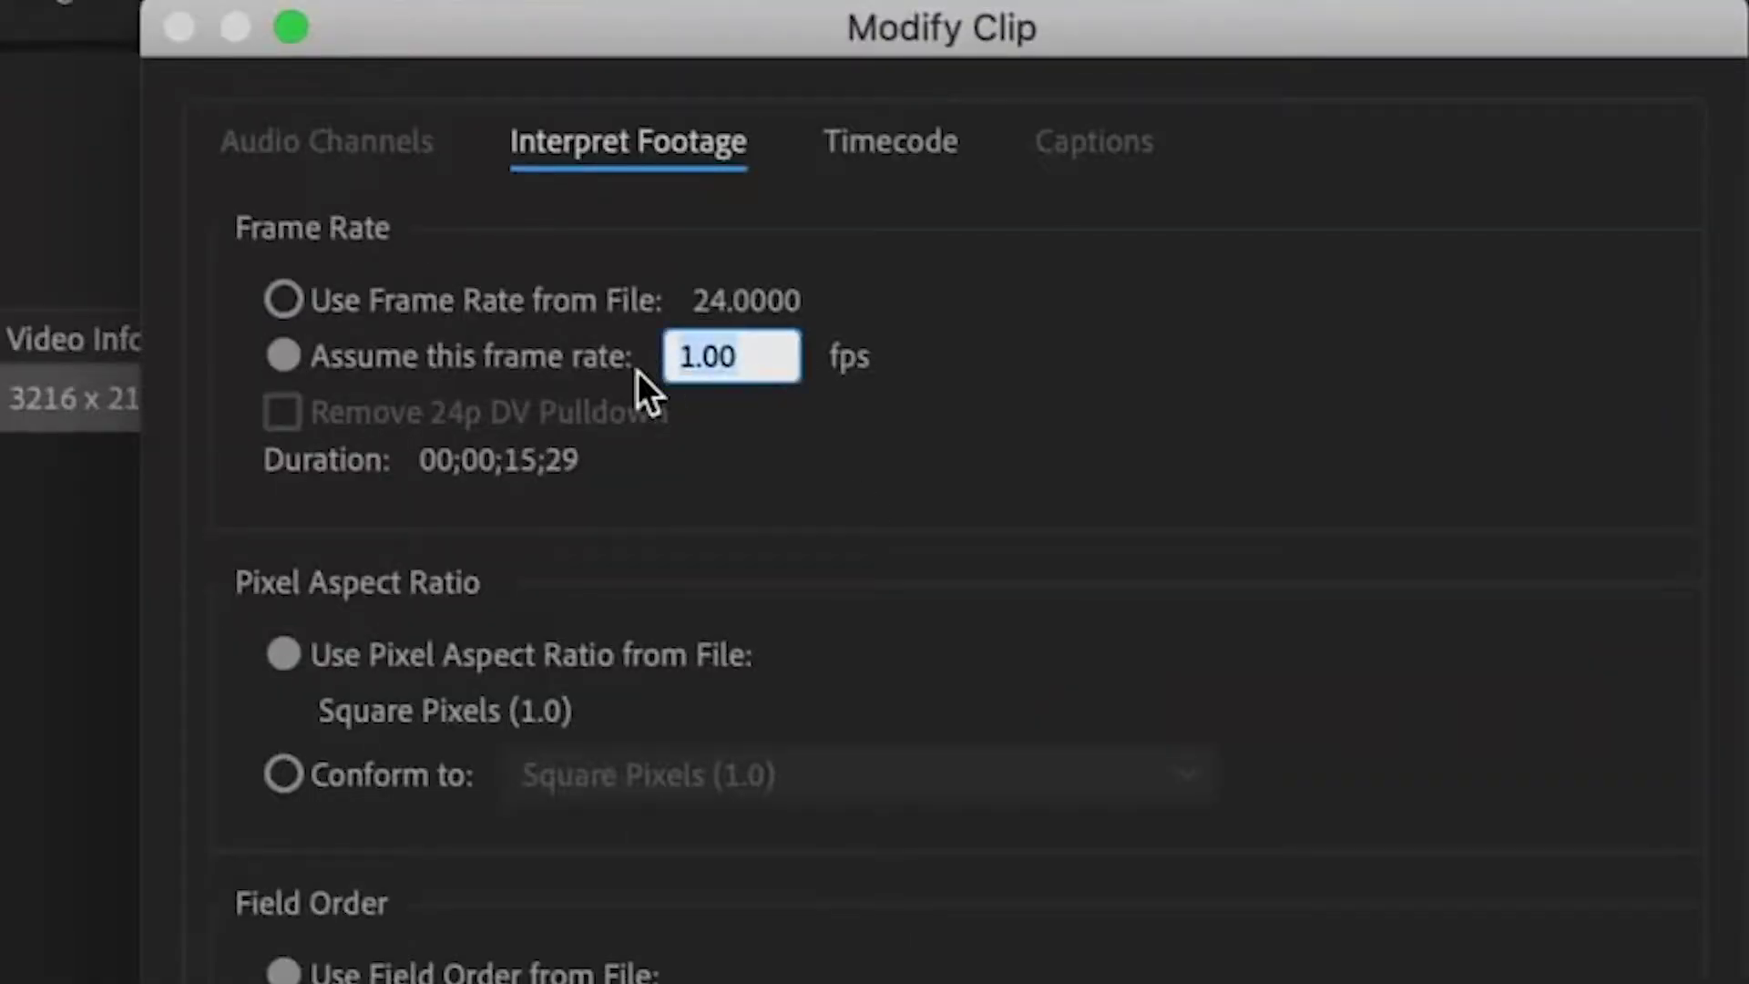
type("12")
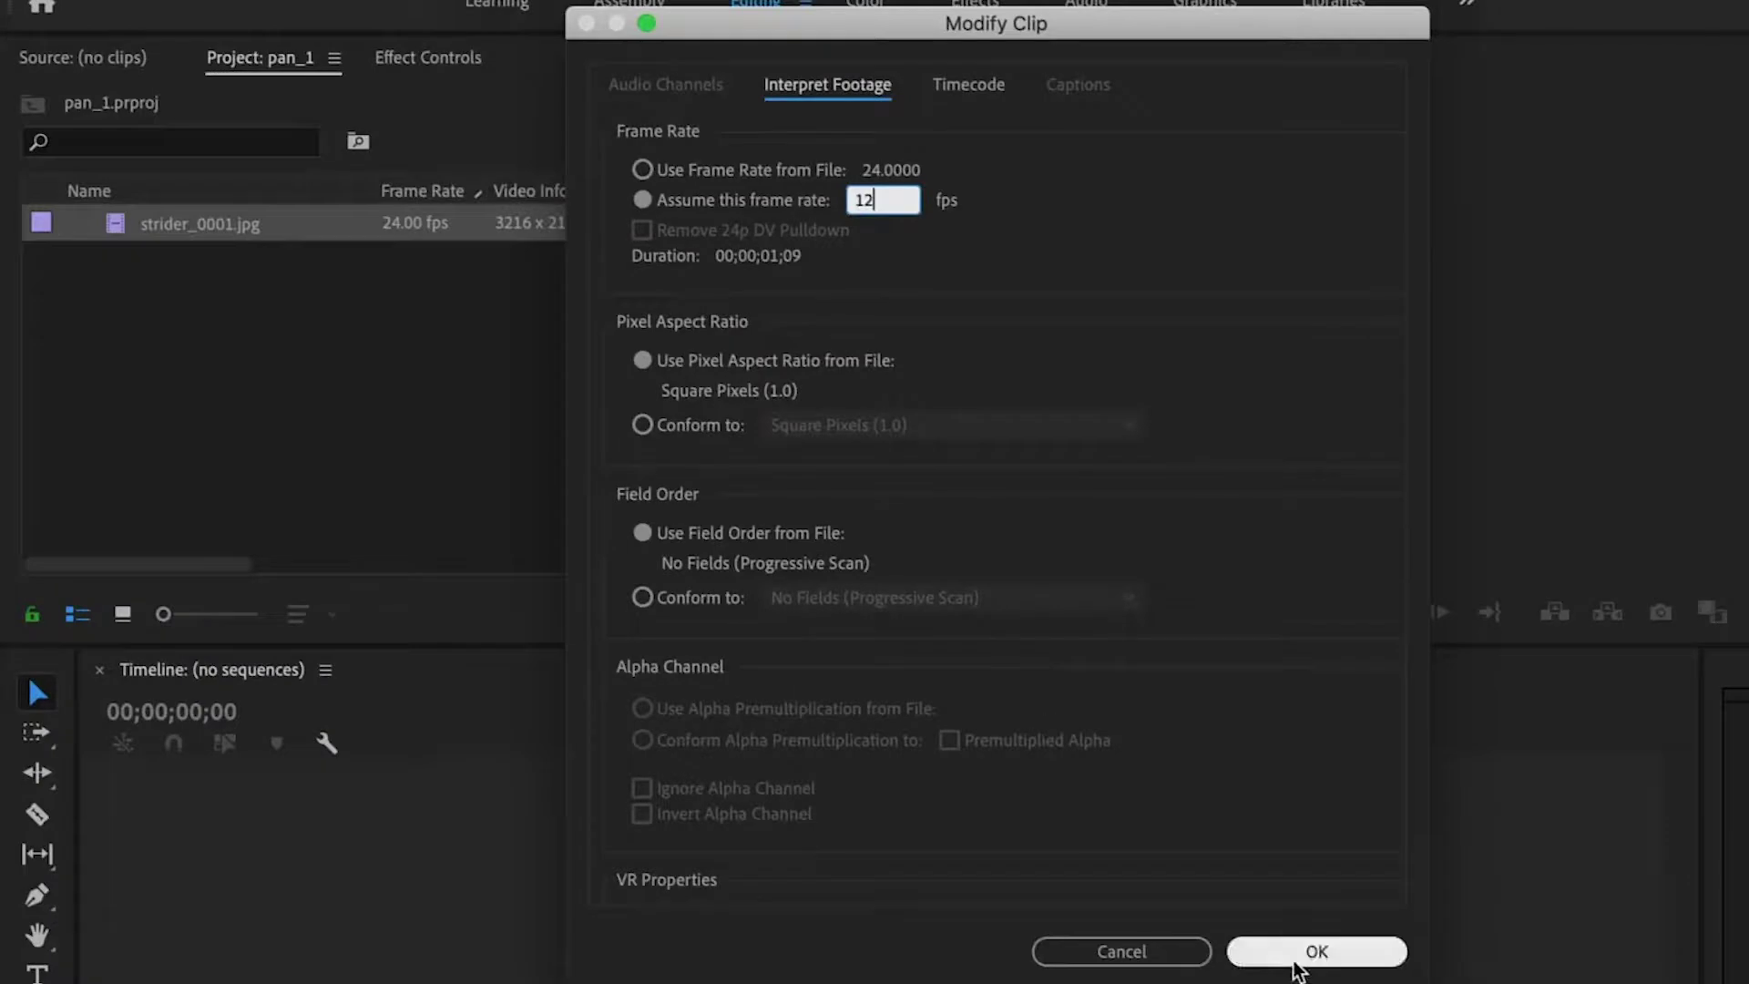
left_click(1312, 953)
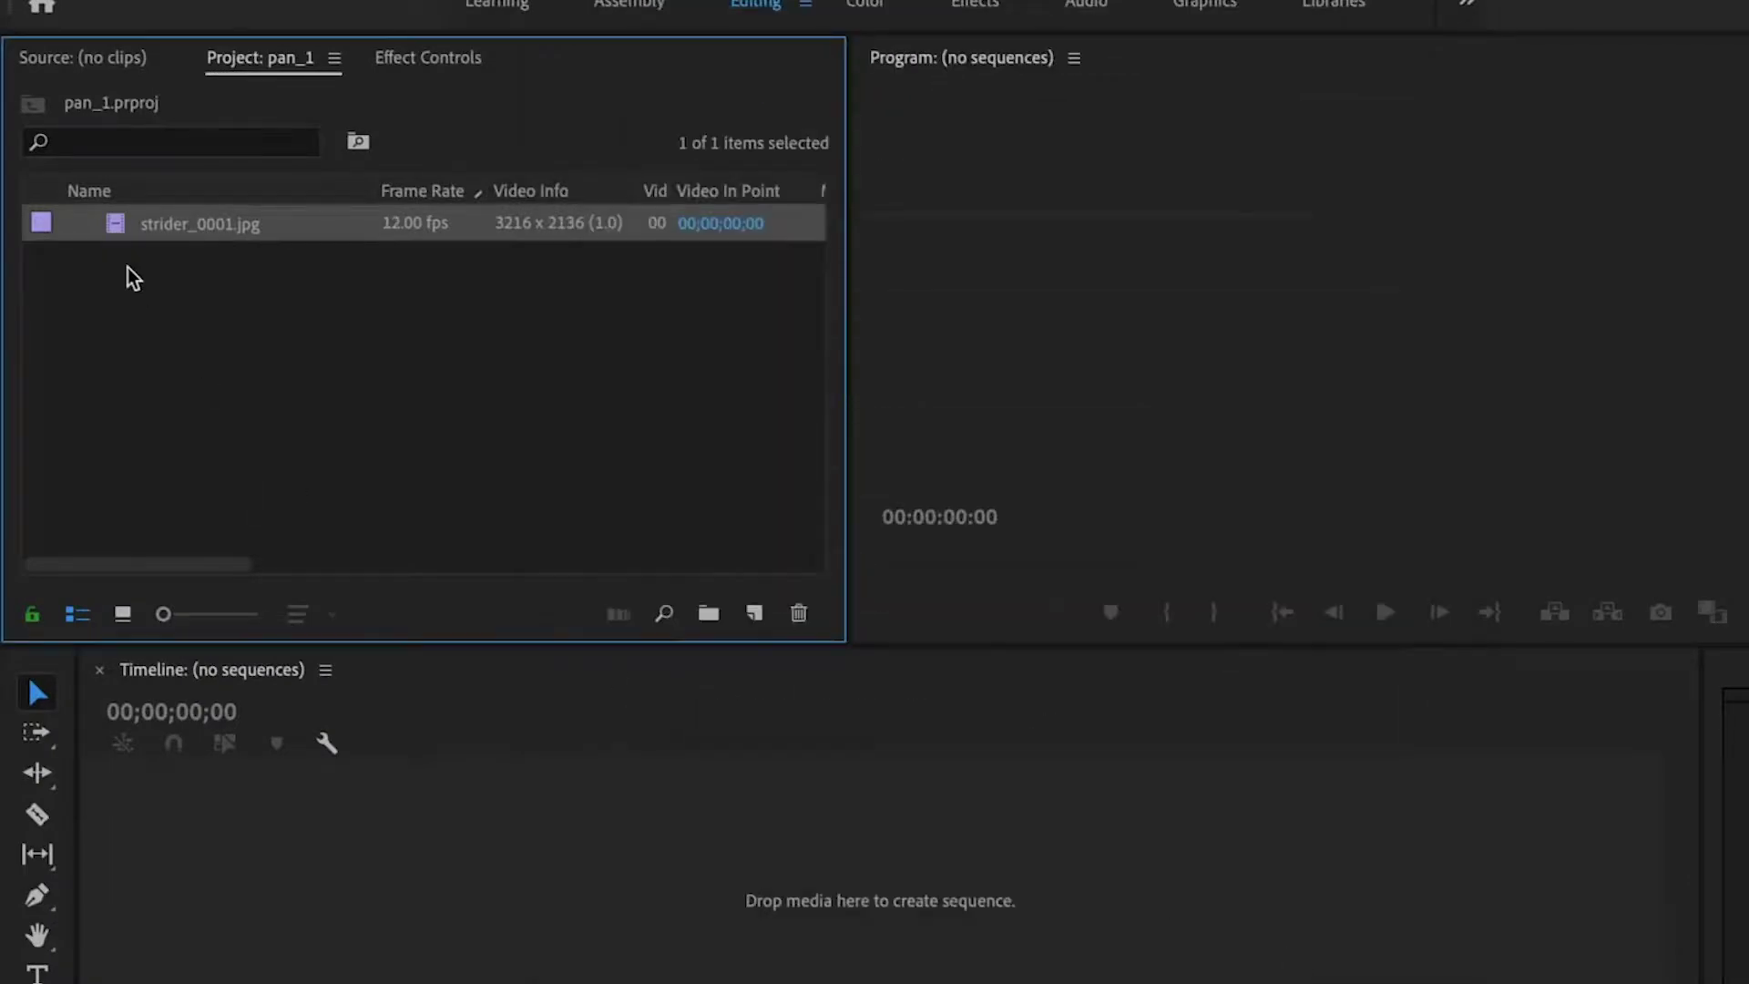
double_click(122, 226)
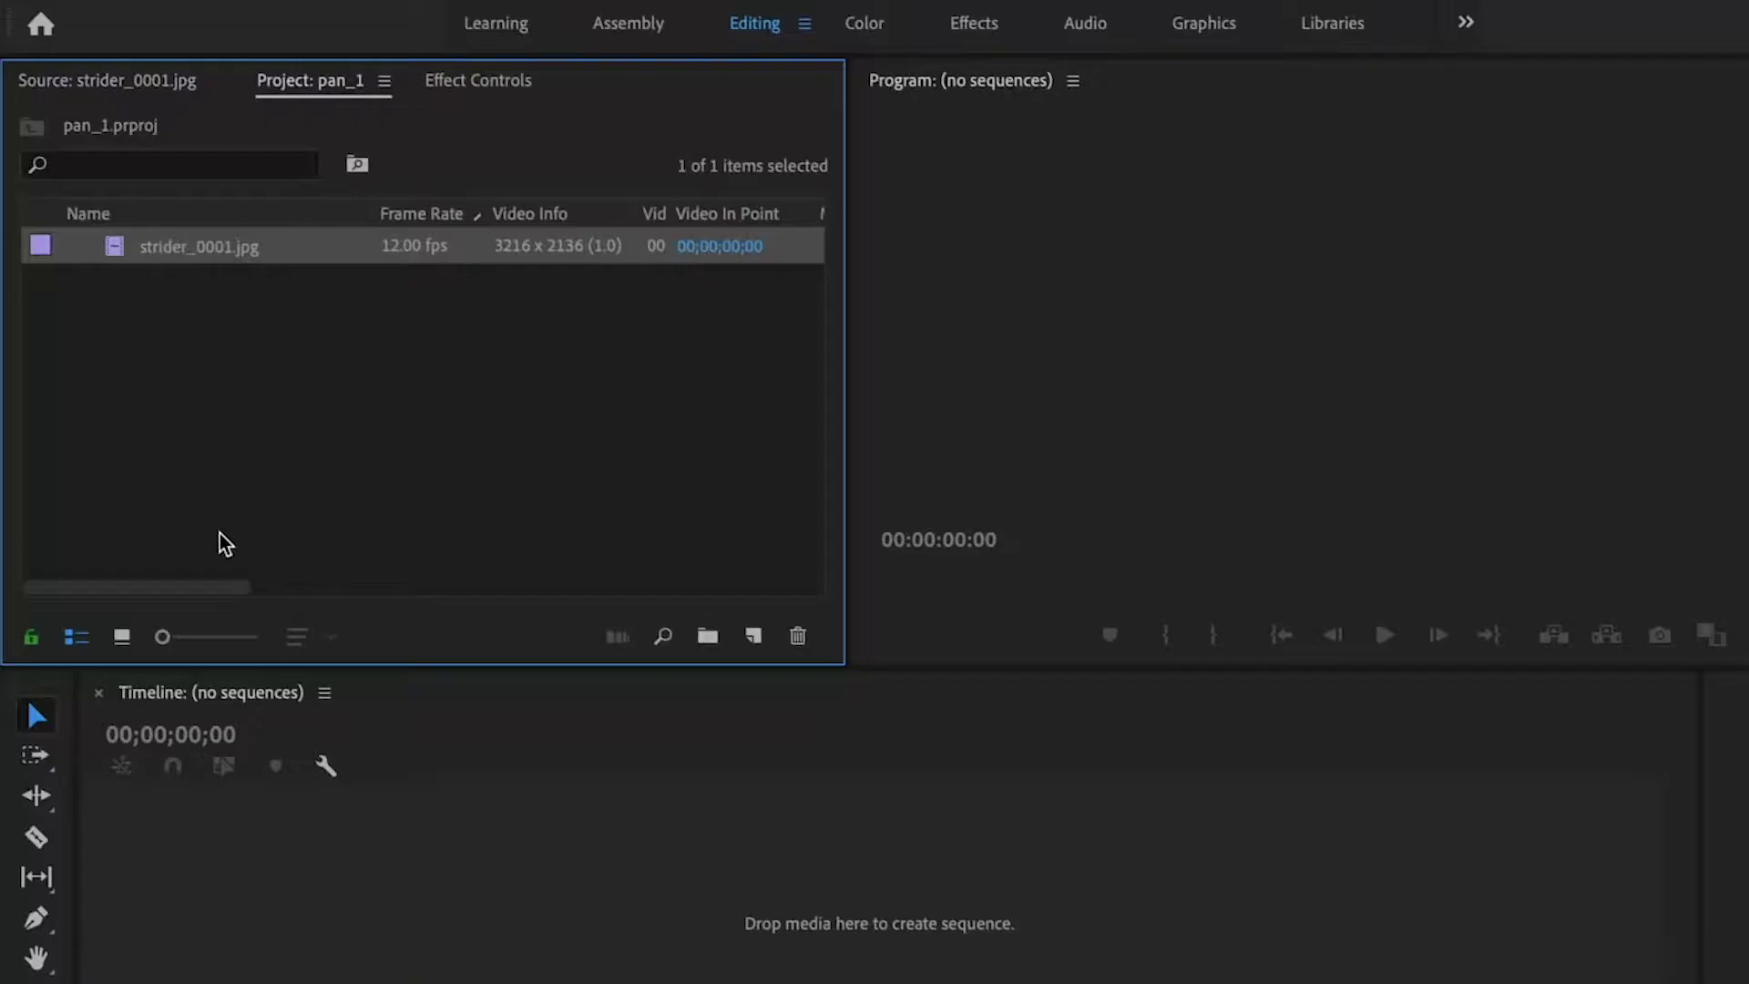
Import the striderColor0000.png frames as an image sequence
double_click(220, 544)
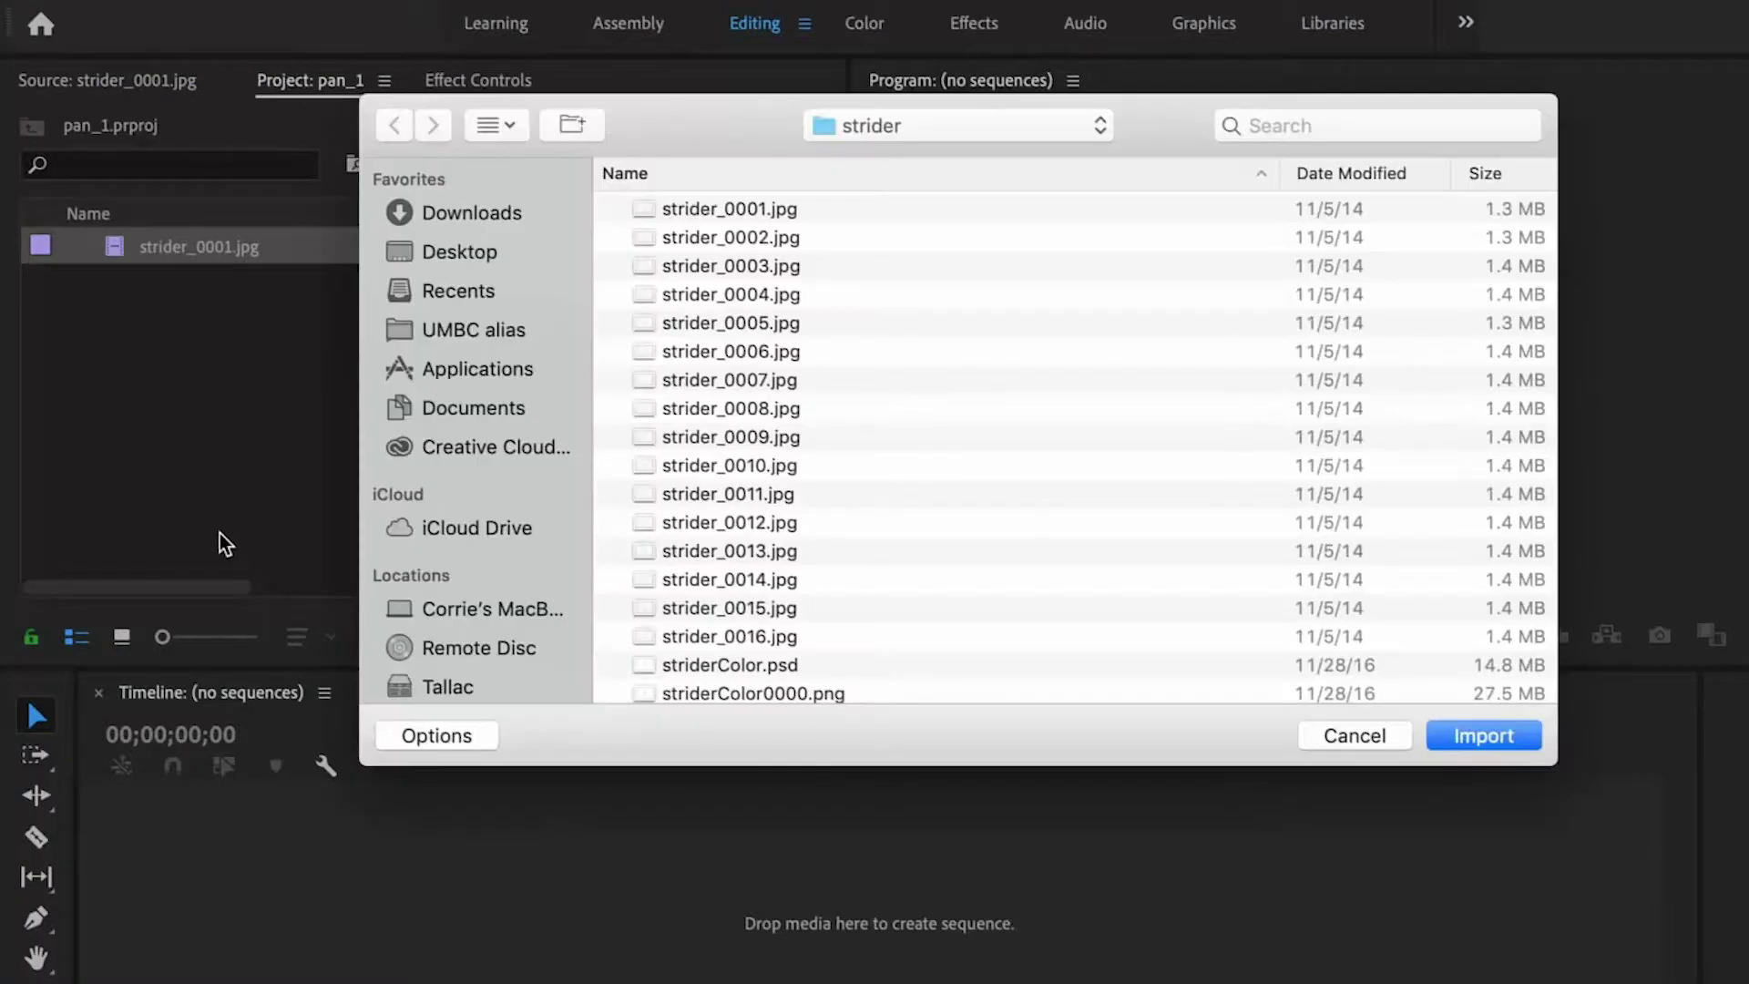
scroll(719, 551, "down", 5)
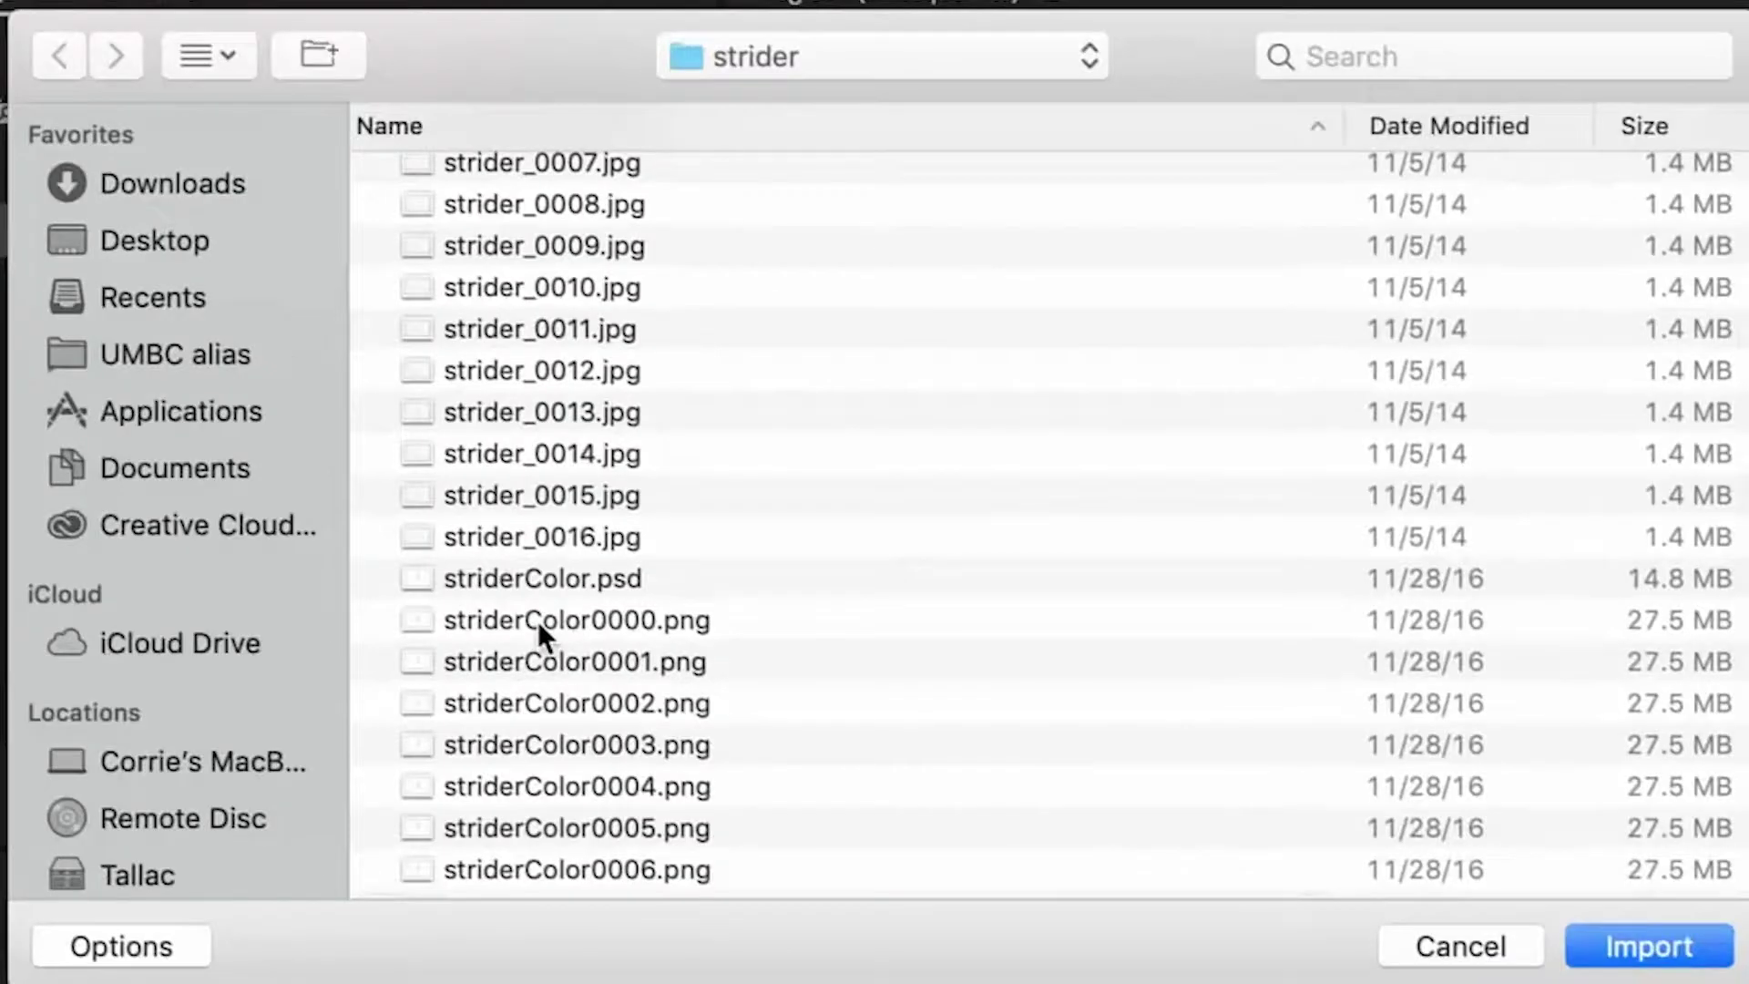
left_click(538, 620)
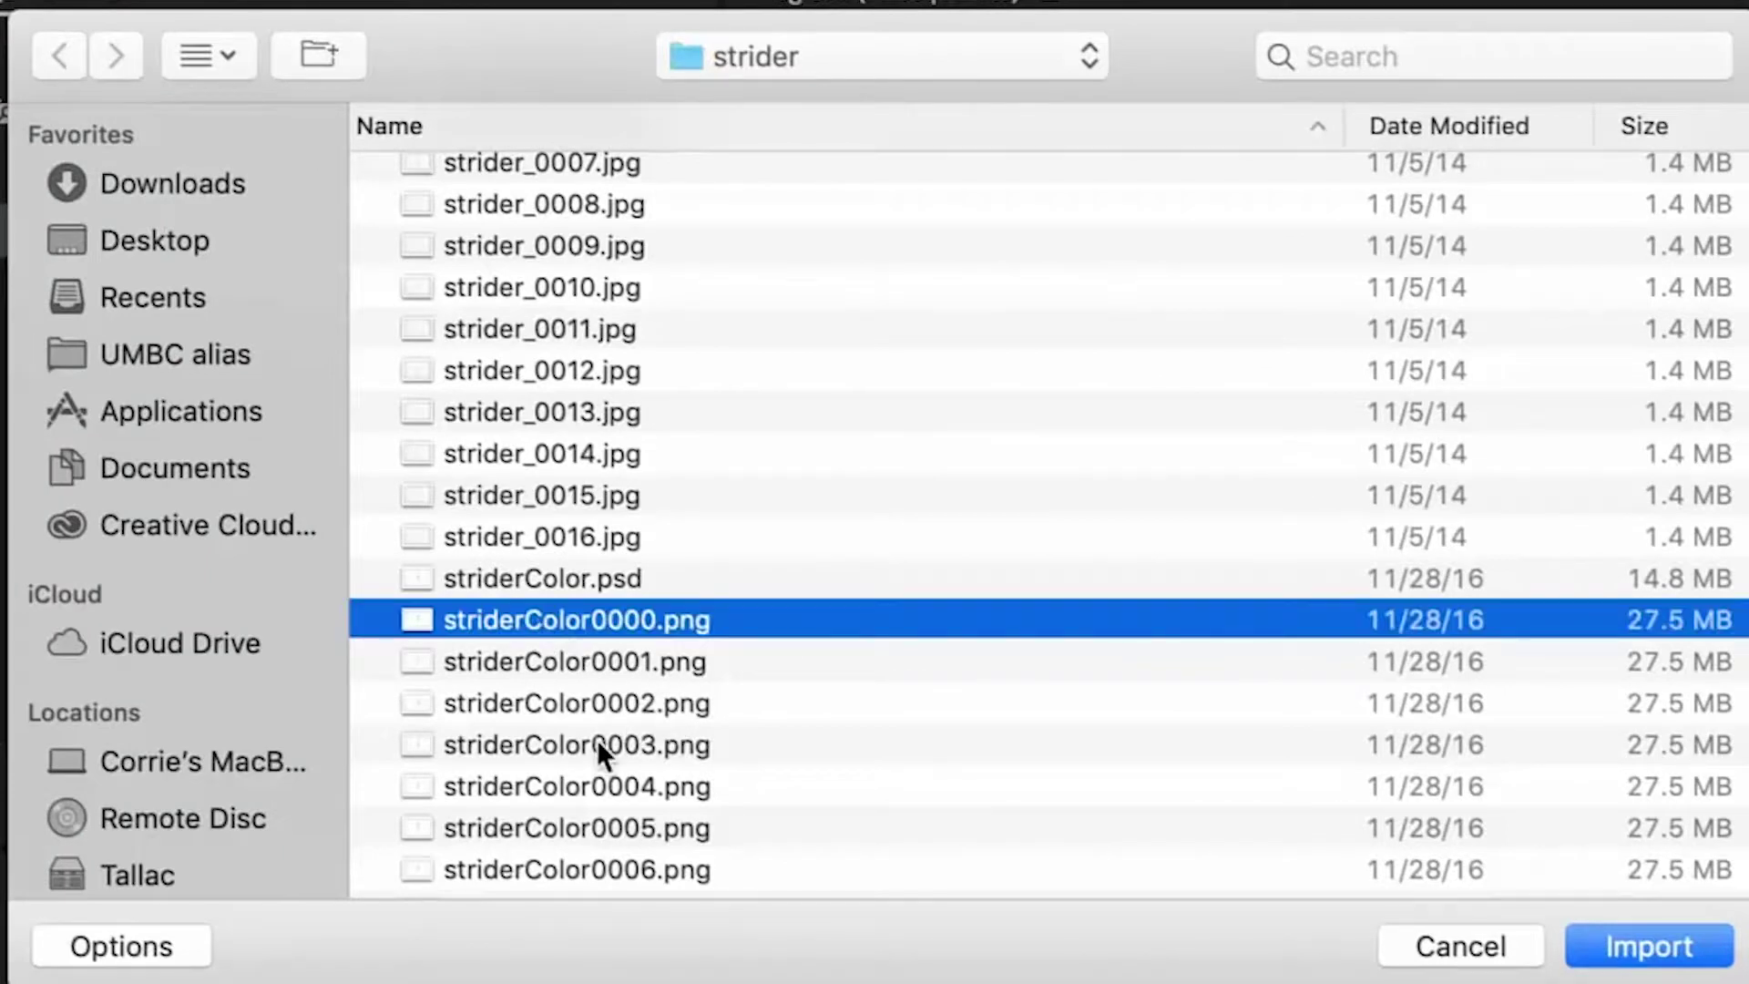
scroll(598, 740, "down", 10)
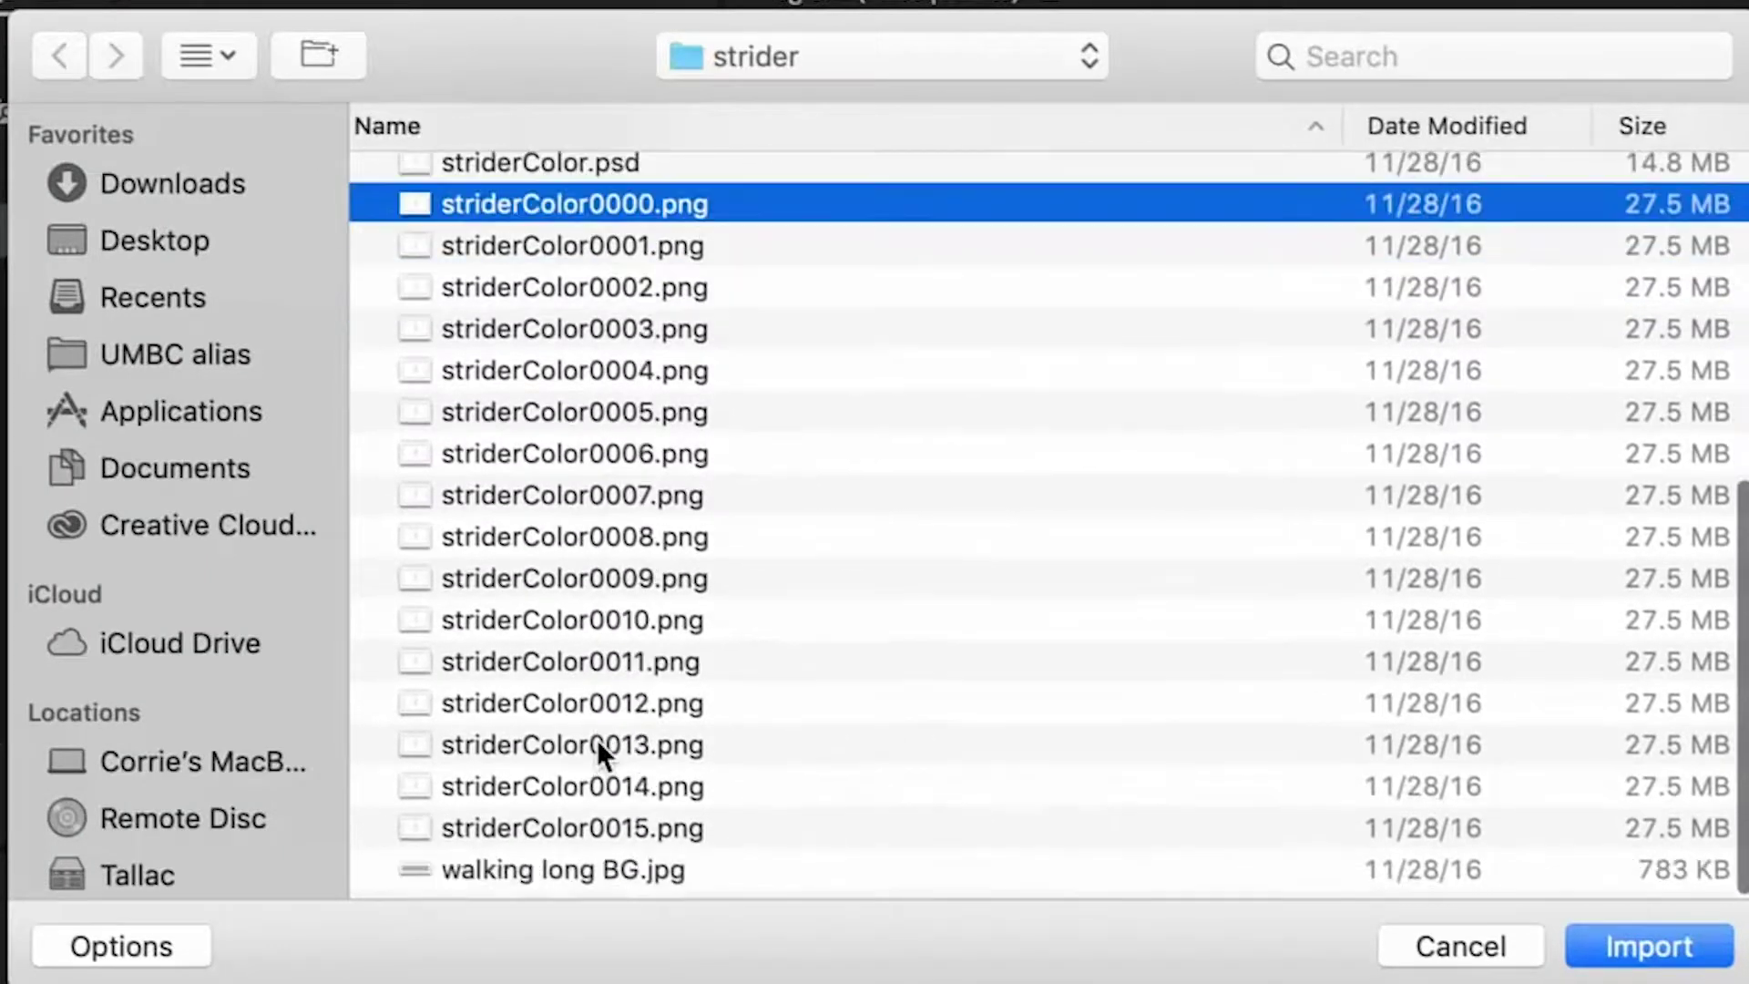
left_click(121, 946)
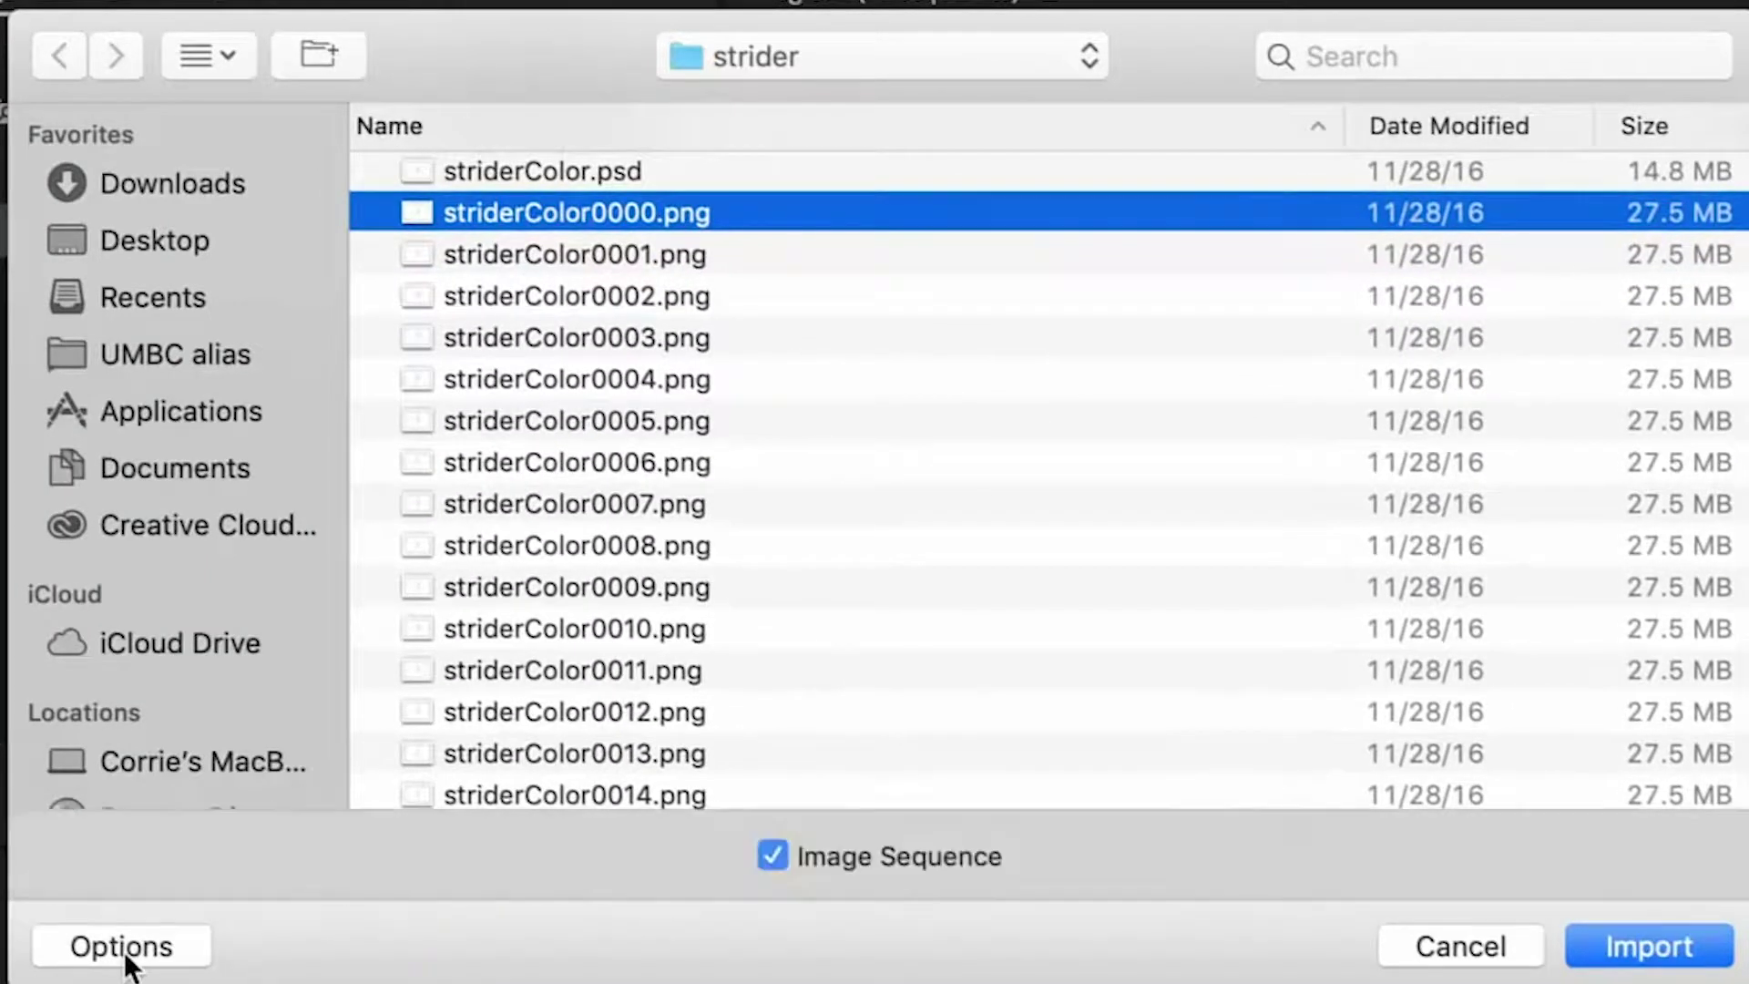
left_click(1619, 953)
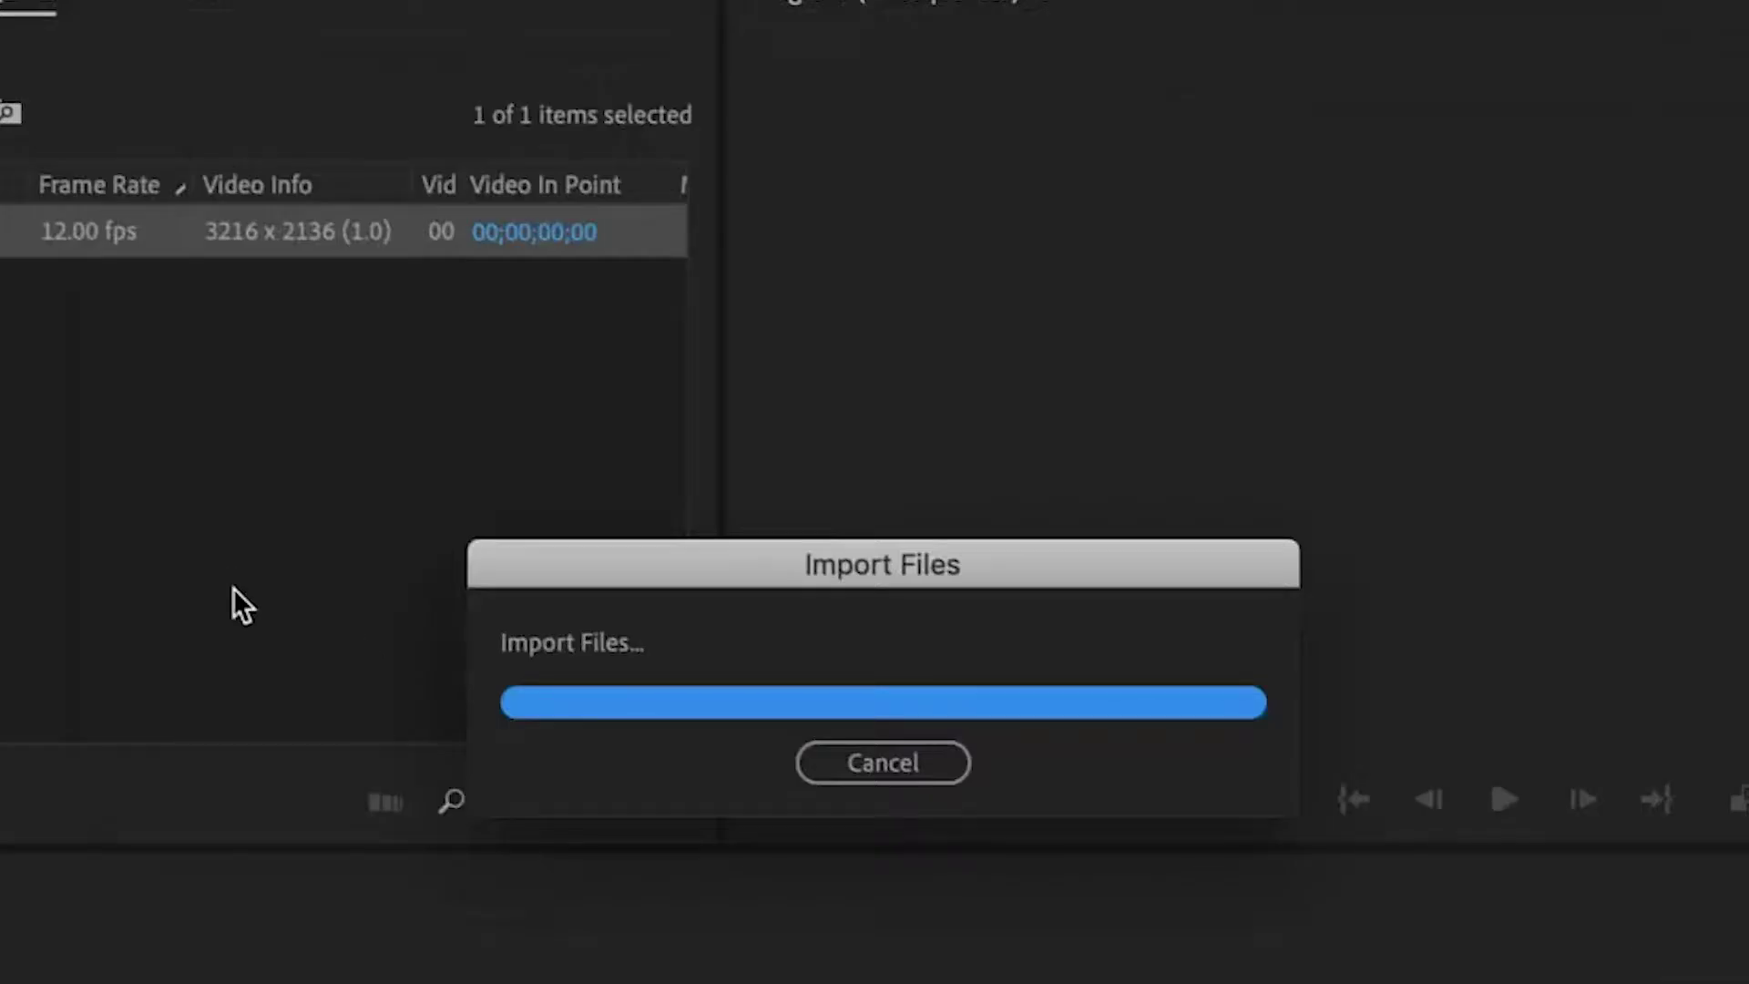
Interpret the striderColor0000.png clip at 12 fps
mouse_move(259, 288)
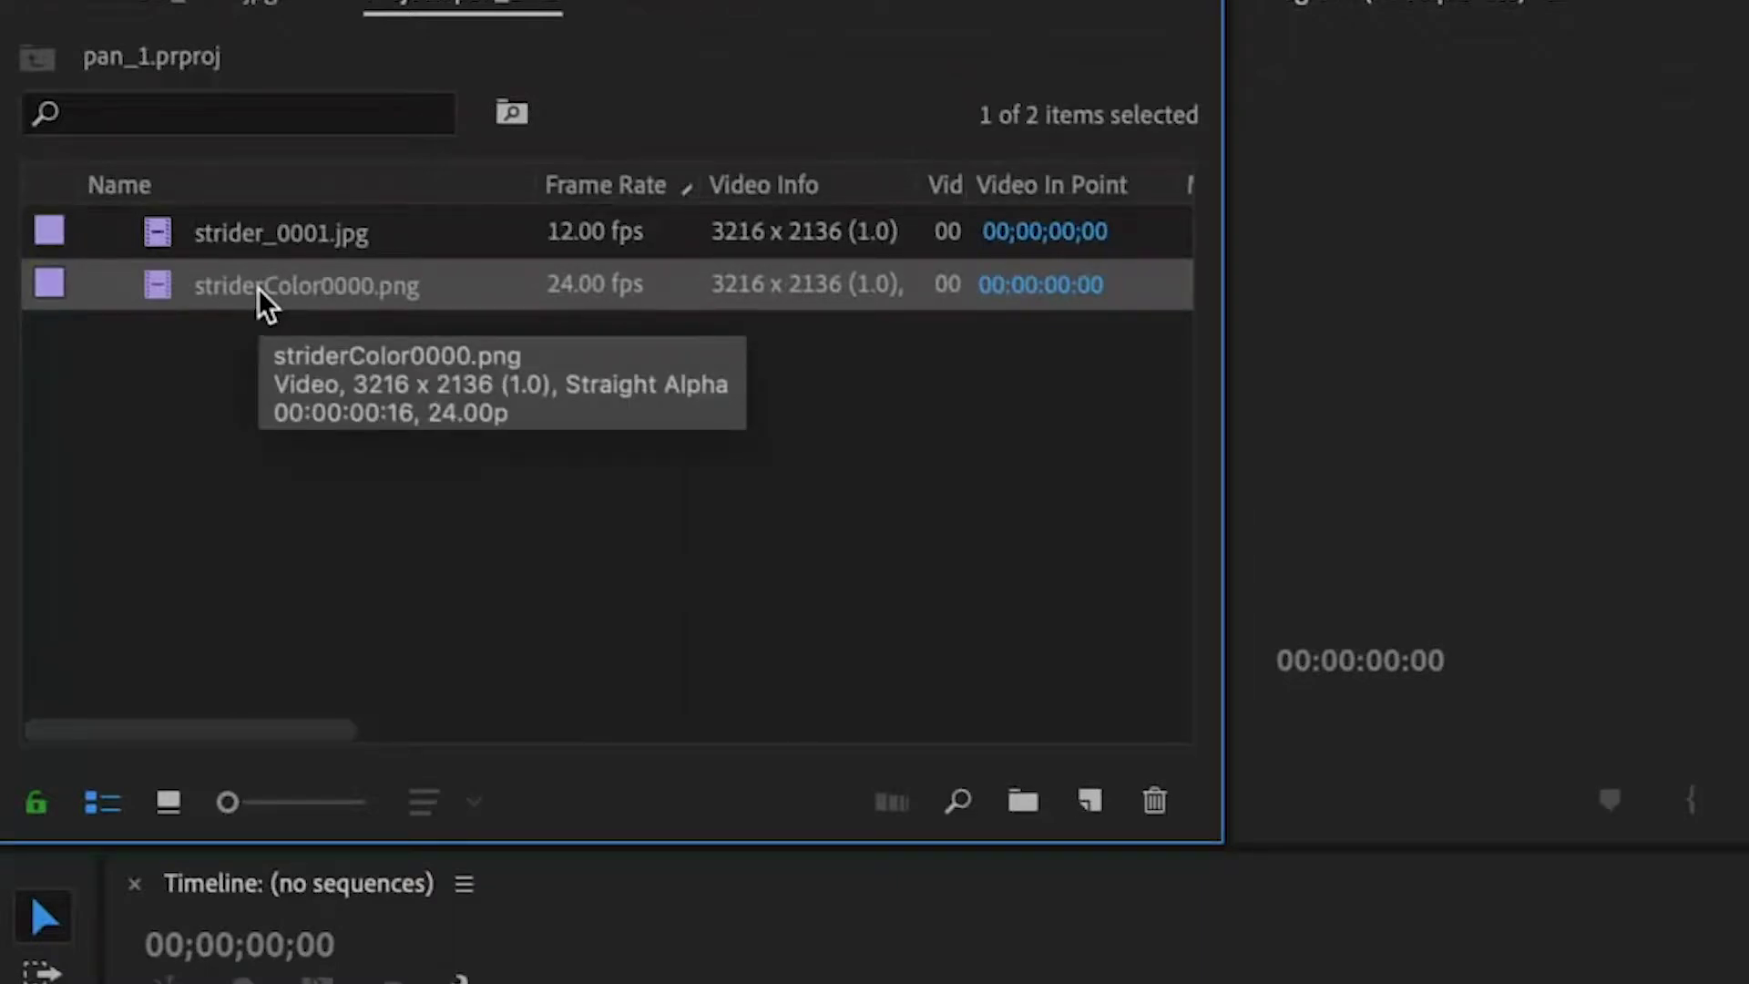
right_click(260, 296)
mouse_move(558, 791)
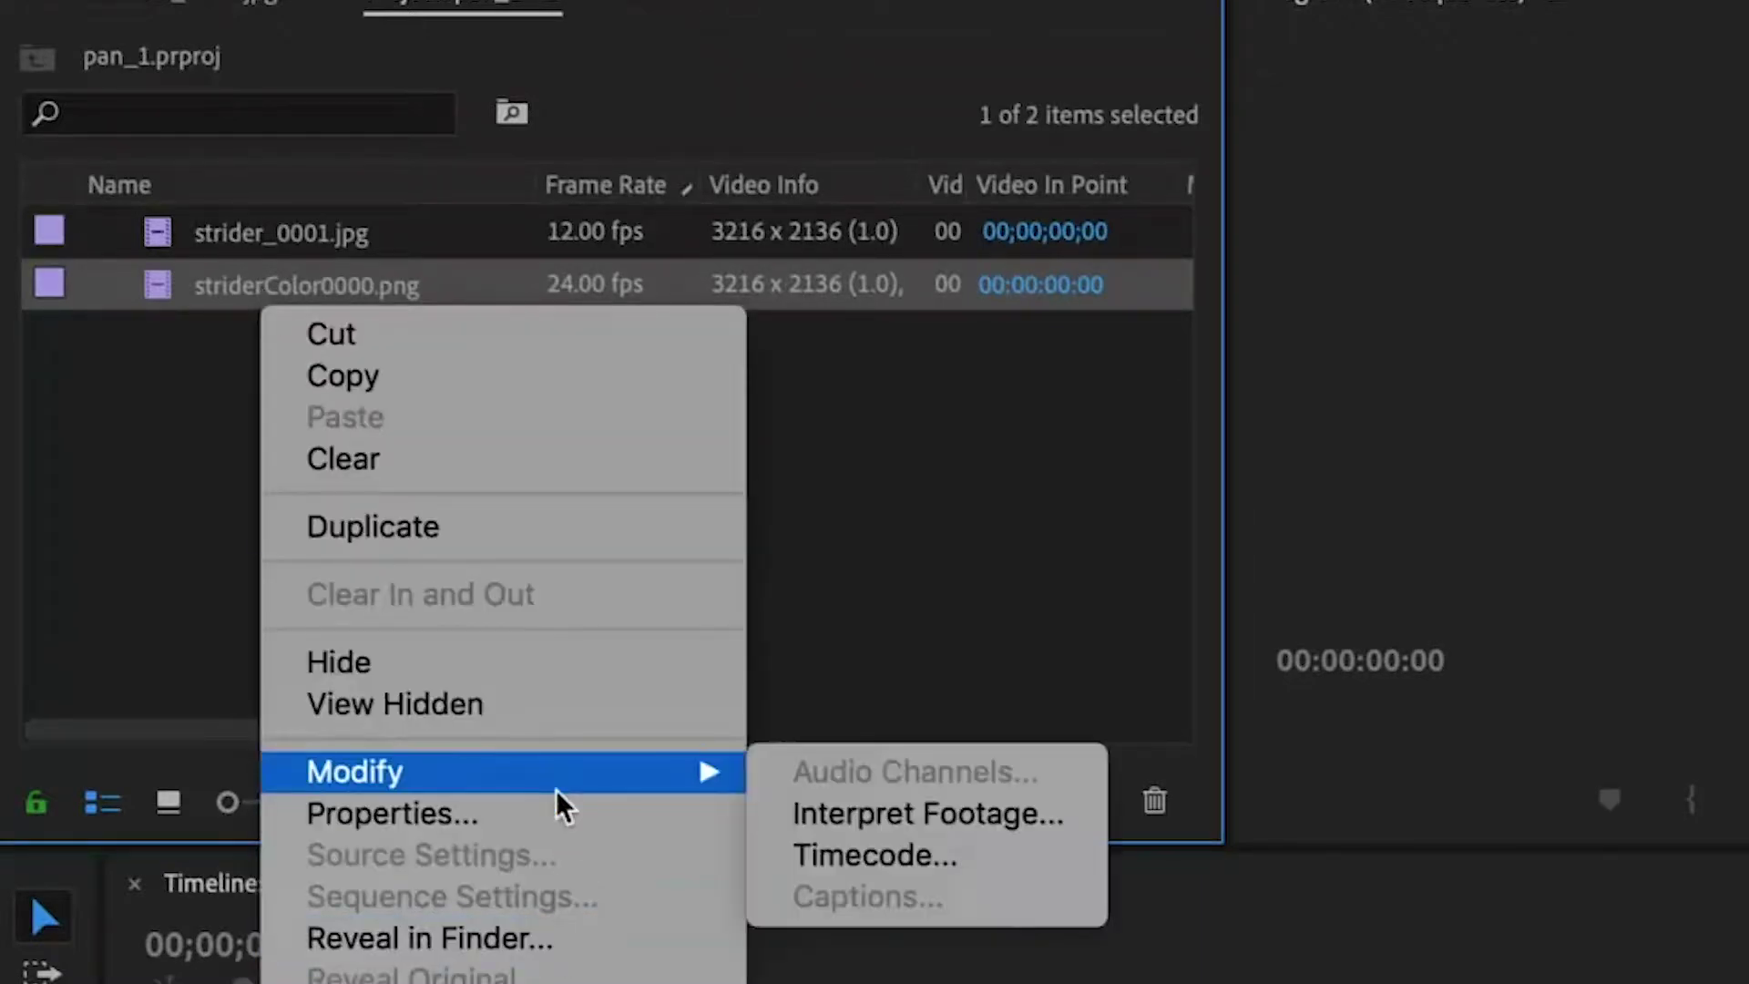
left_click(797, 813)
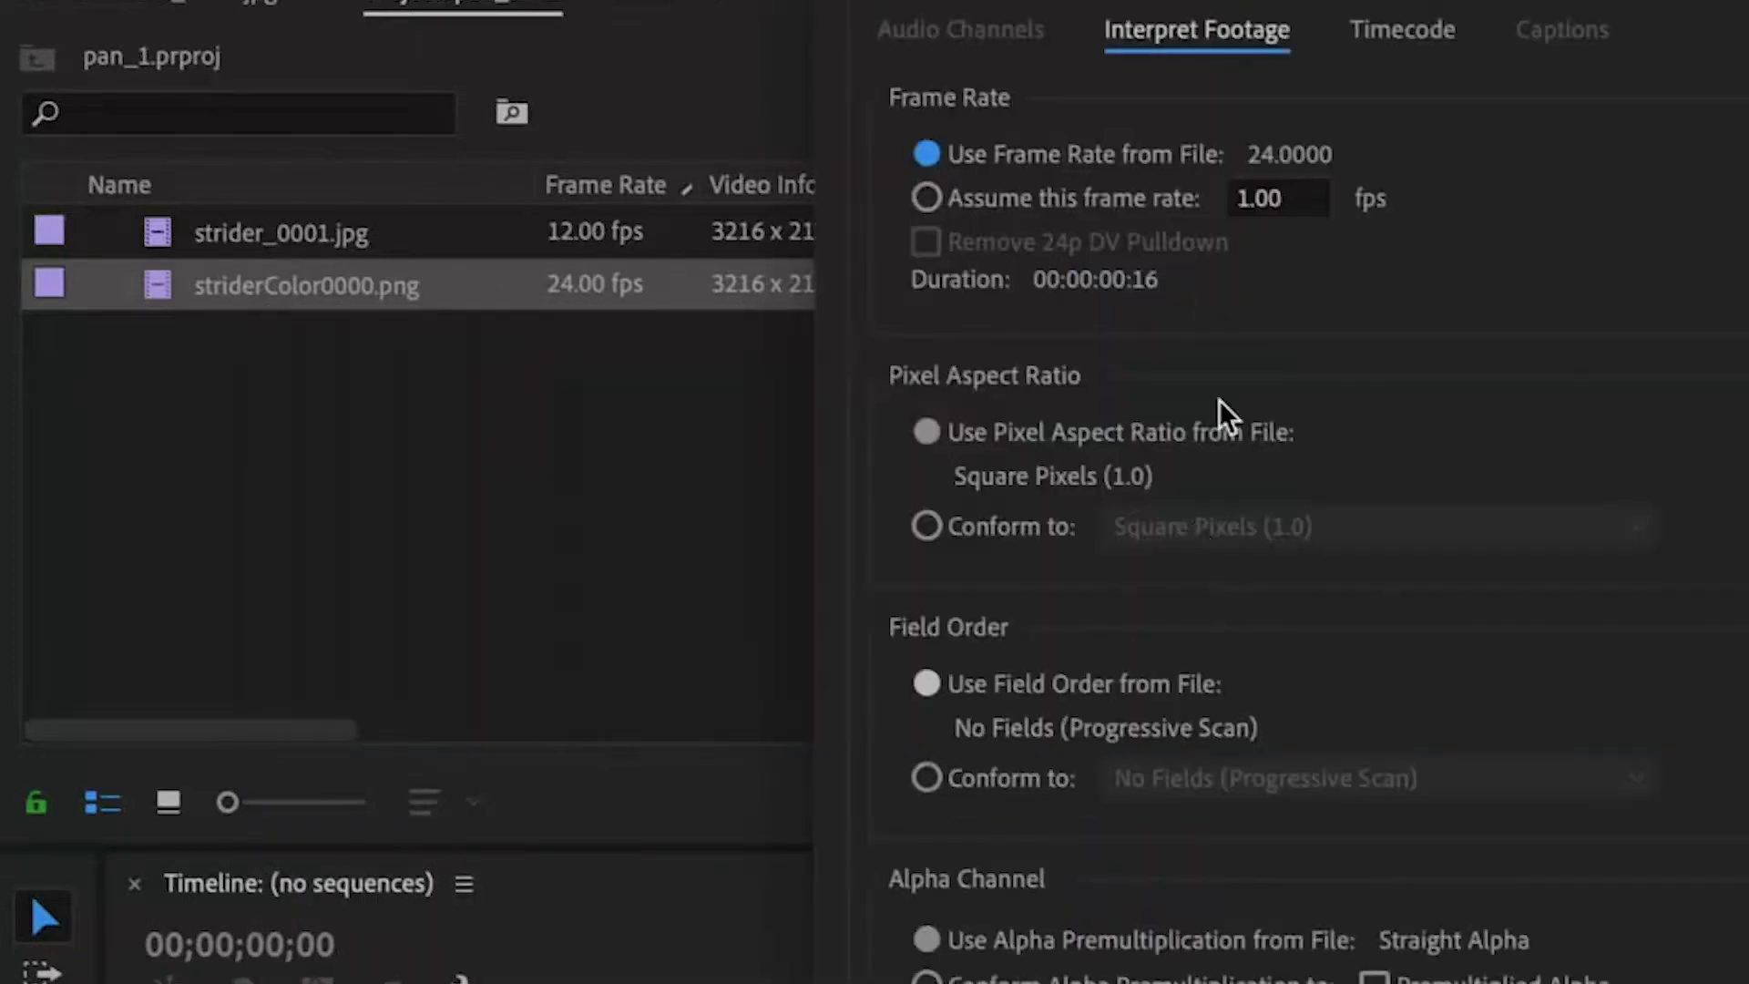
left_click(1290, 205)
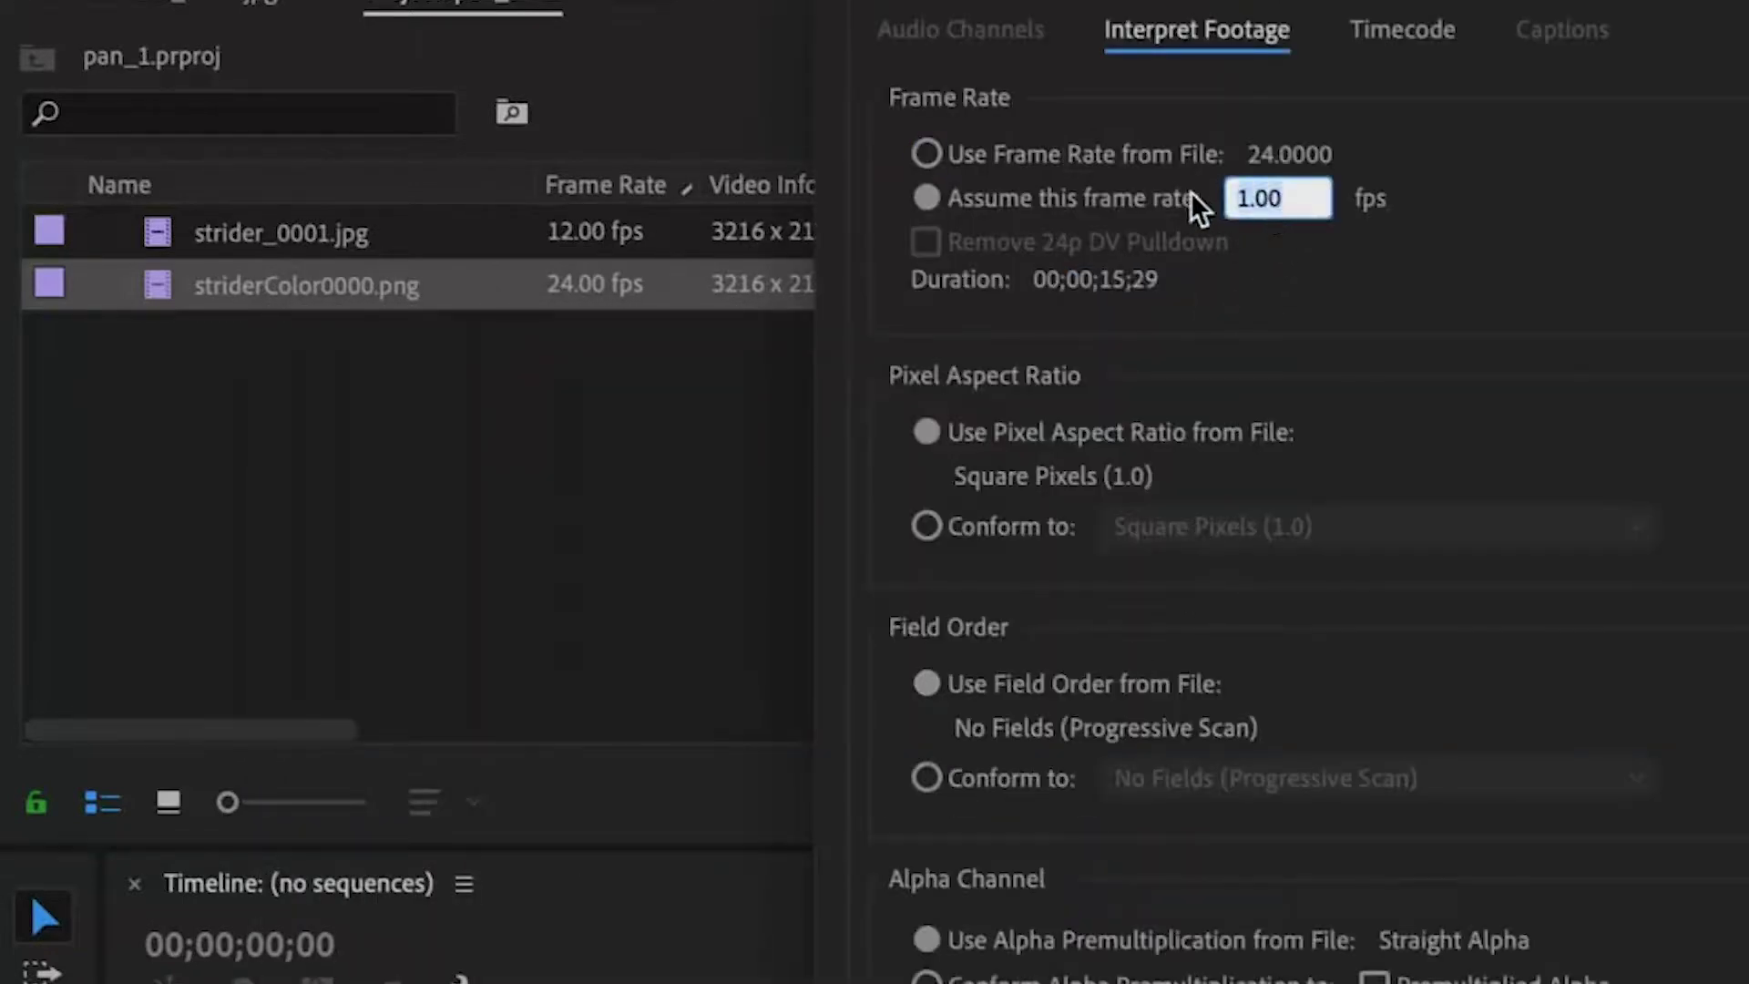
type("12")
key("Return")
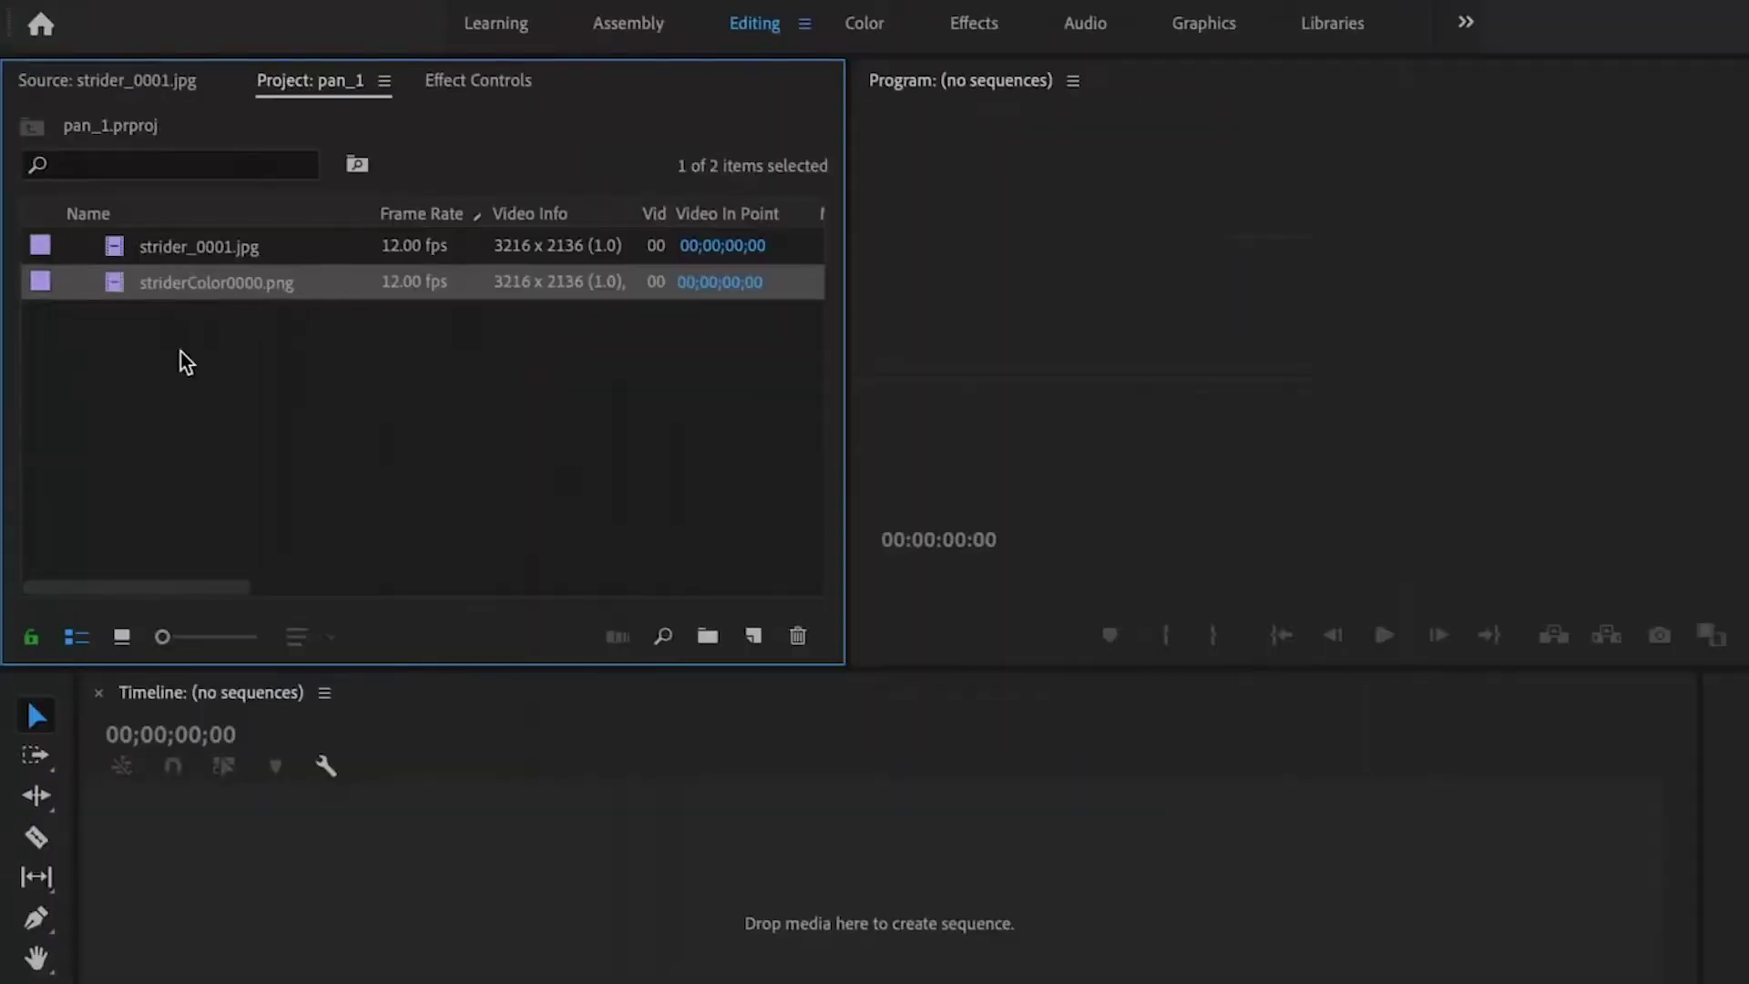
left_click(142, 403)
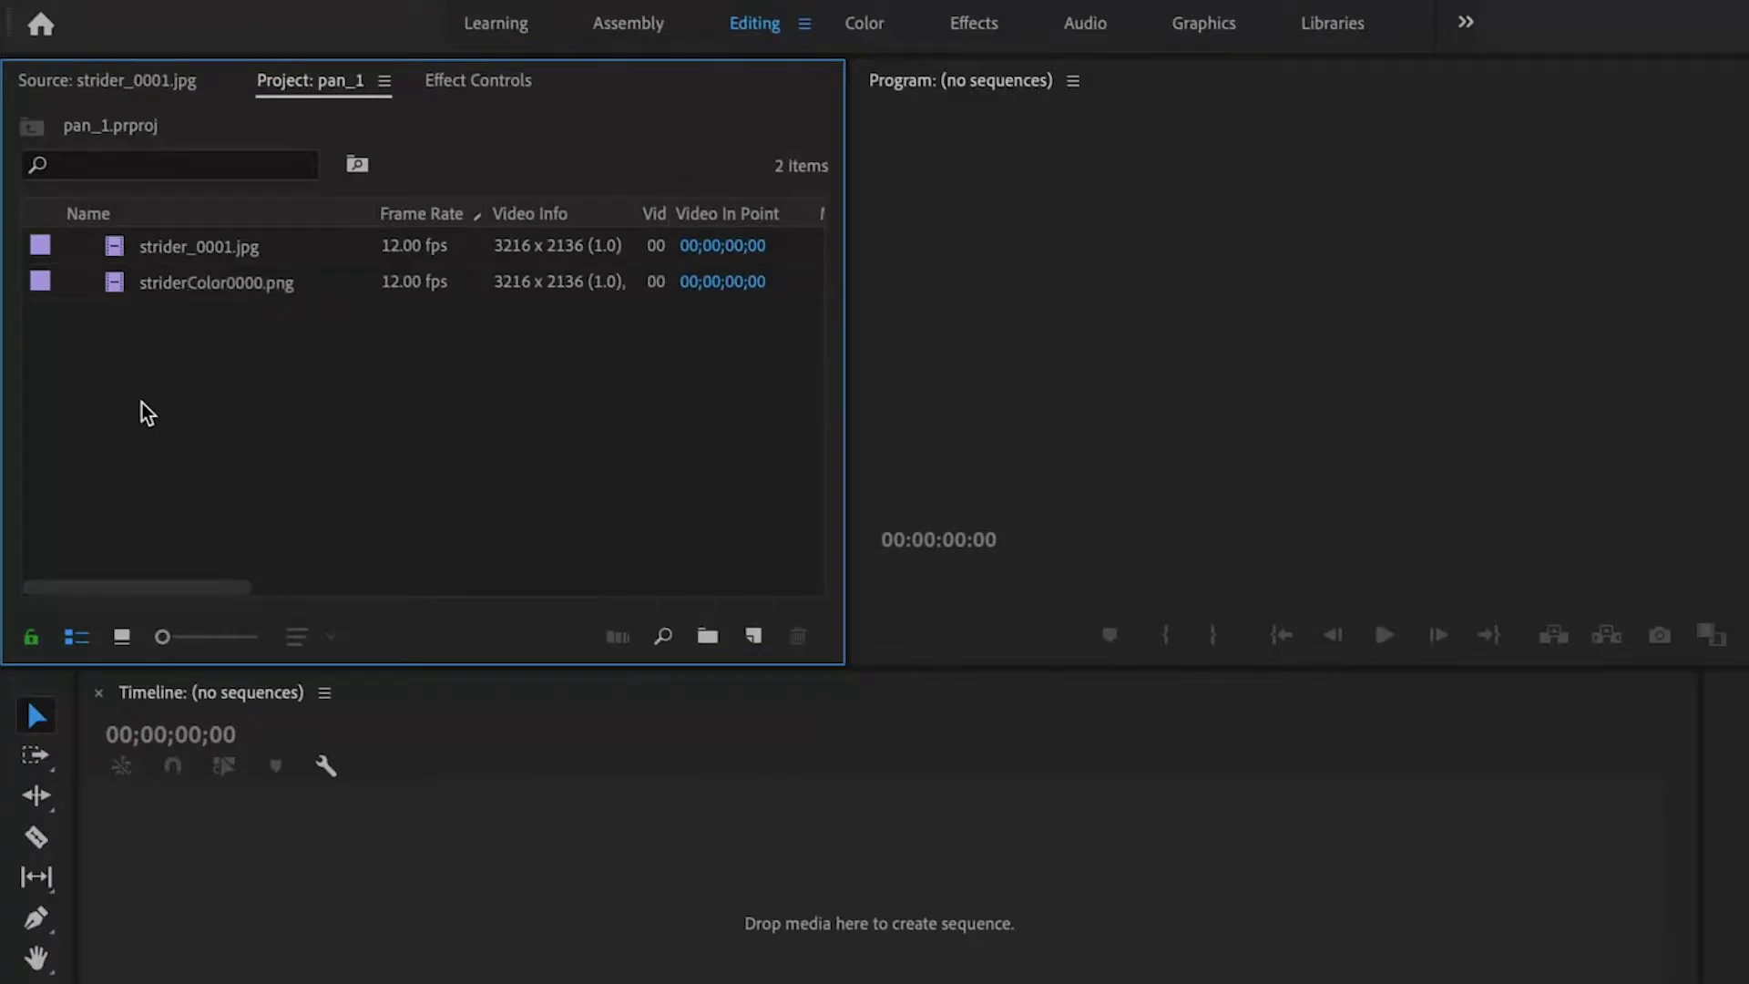
Import the walking long BG.jpg desert background still
double_click(142, 403)
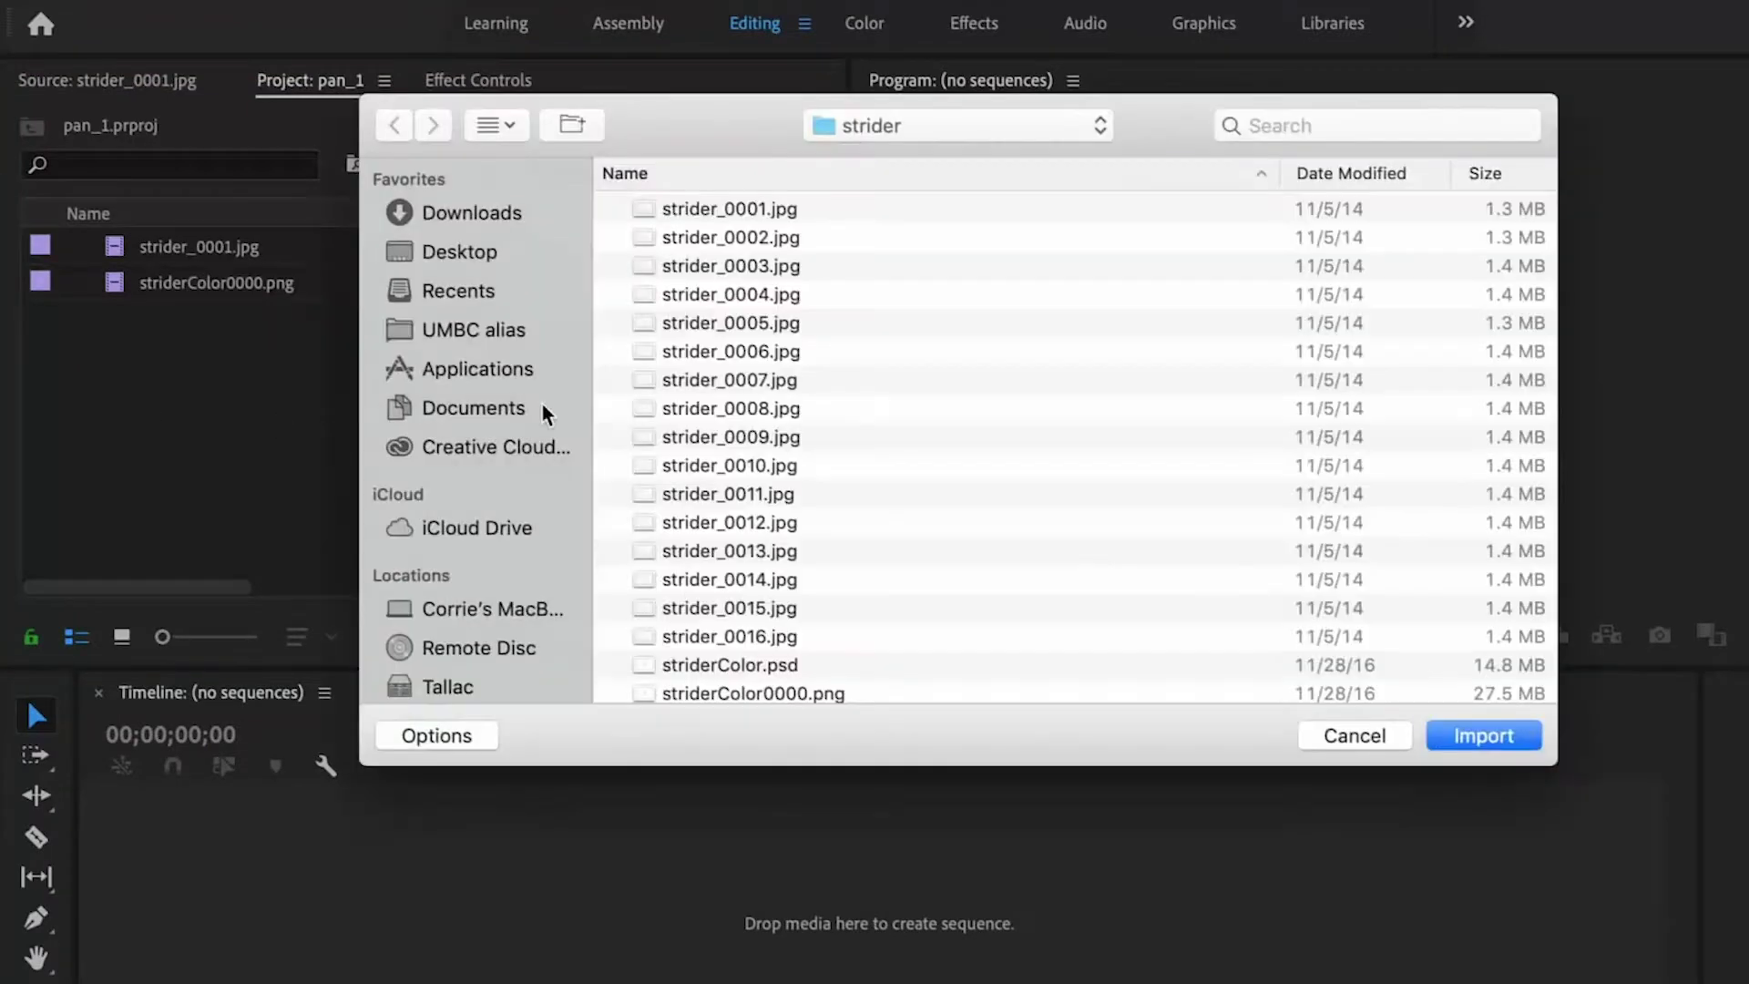
scroll(747, 406, "down", 10)
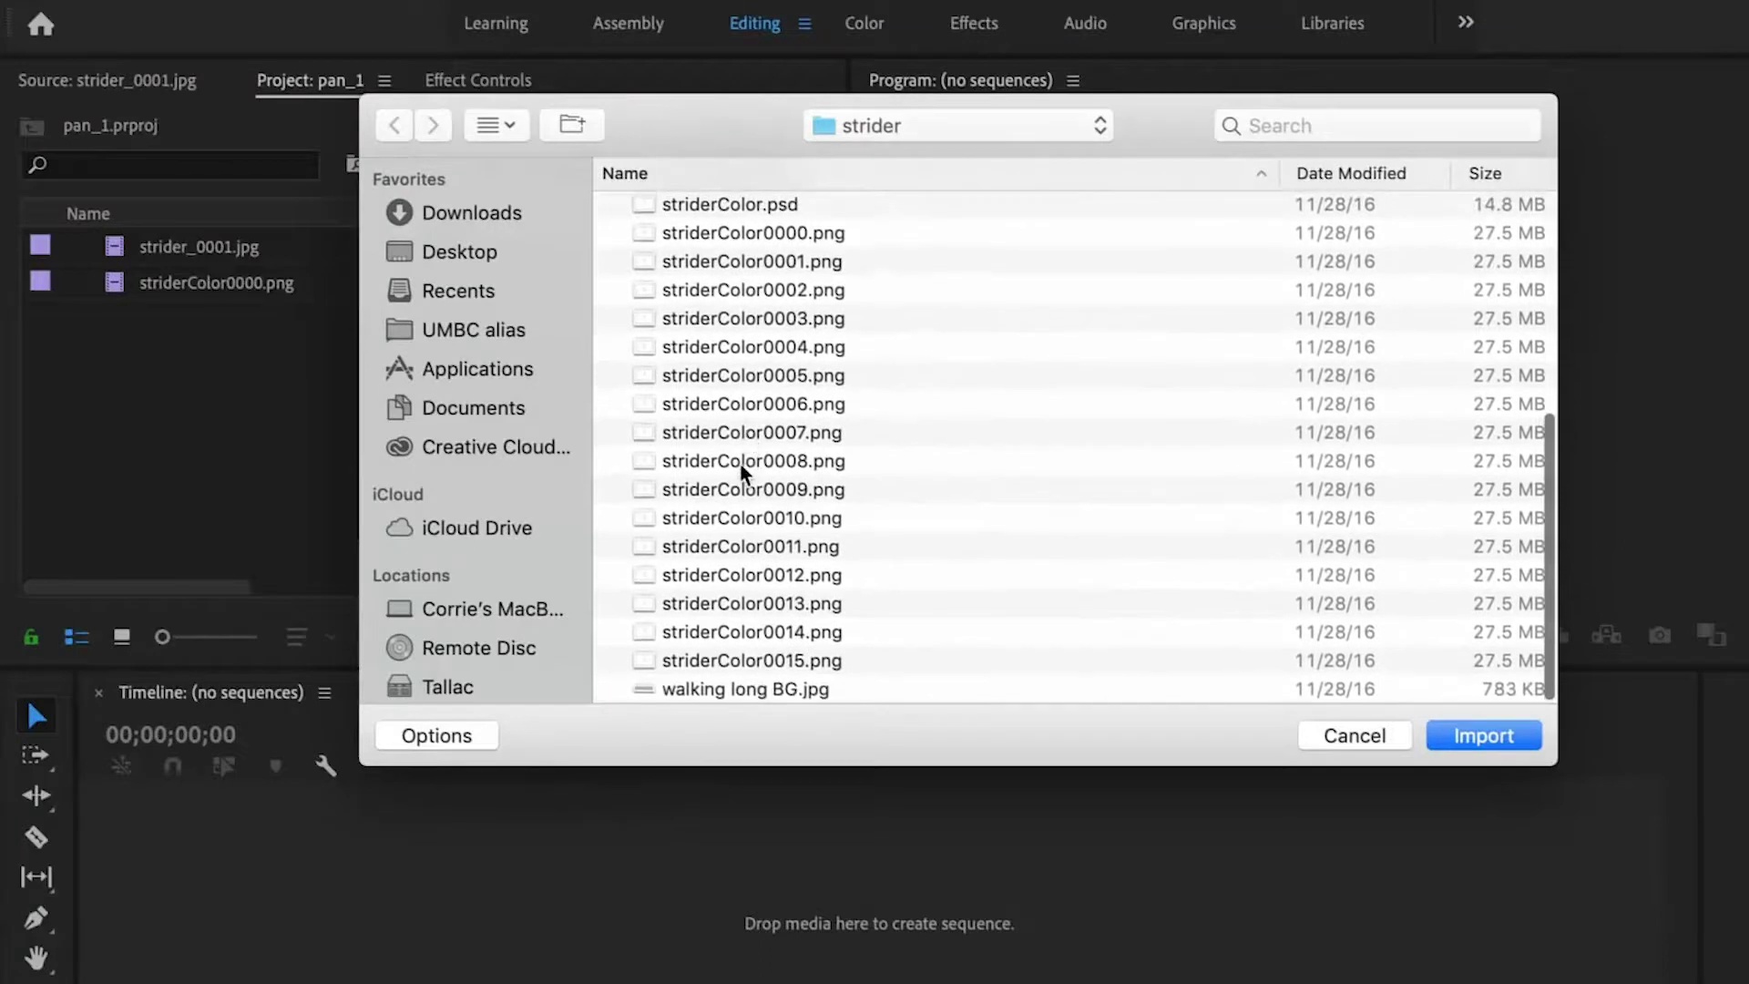
double_click(719, 690)
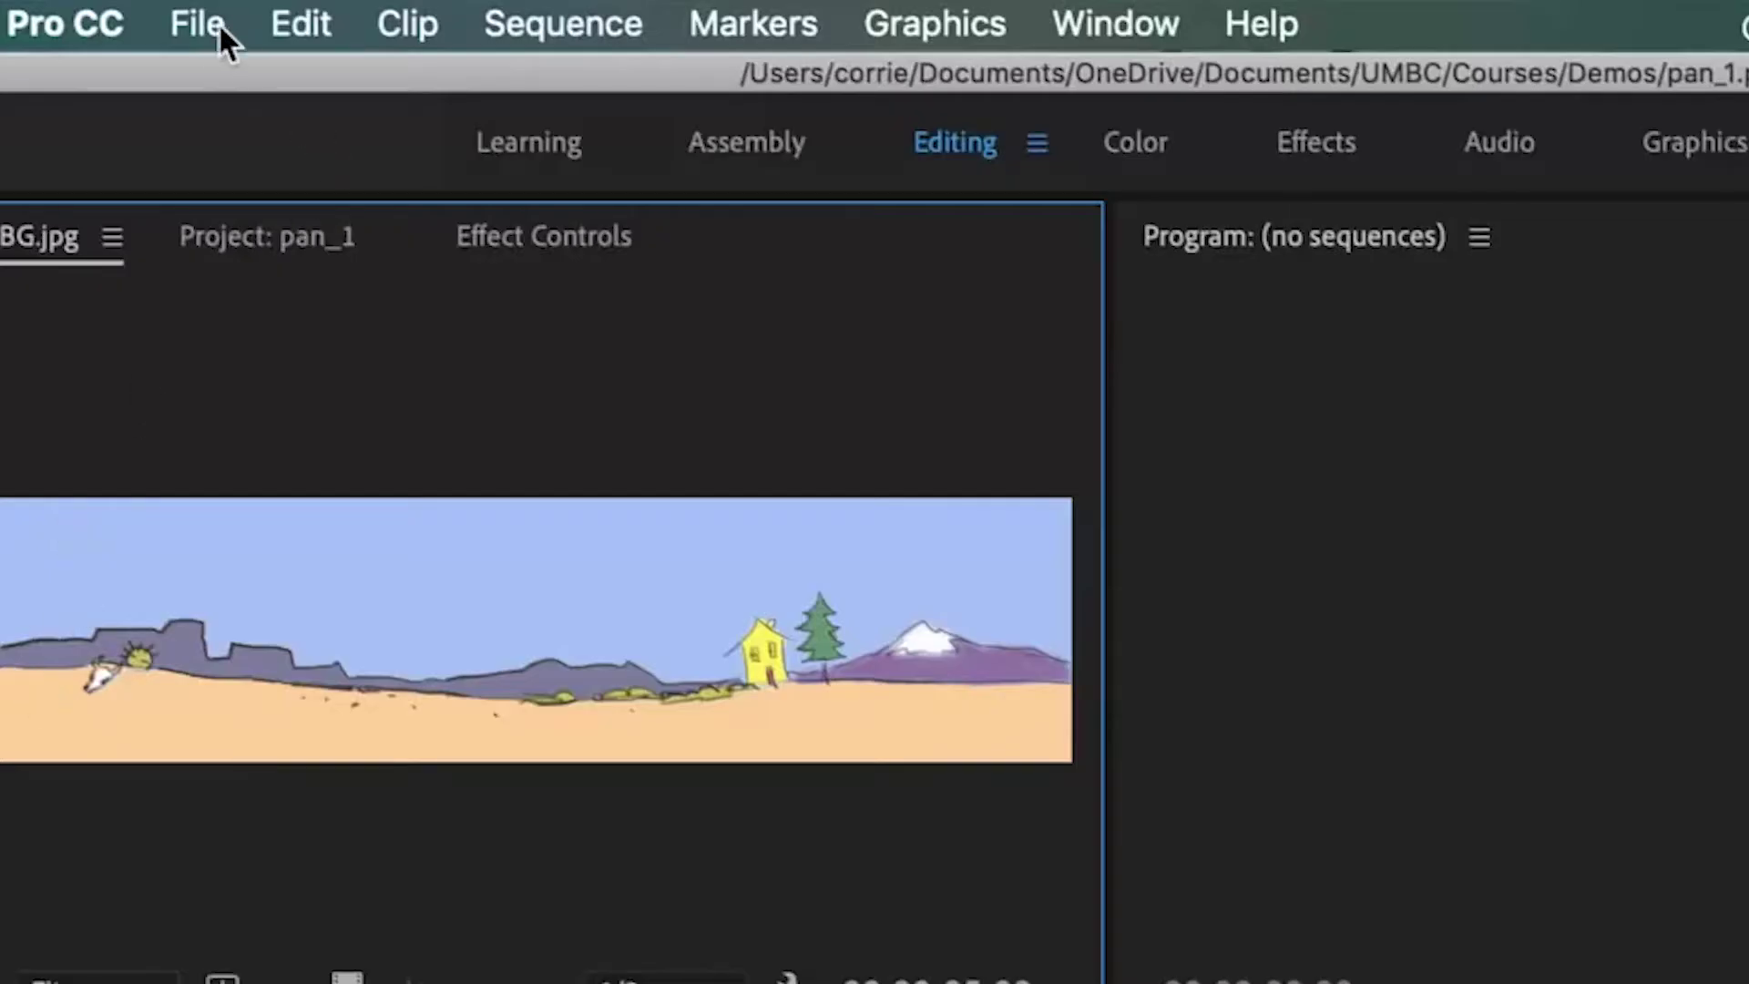
Create a 1920 x 1080, 23.976 fps sequence named Walk pan from the DSLR 1080p24 preset
left_click(217, 22)
mouse_move(224, 75)
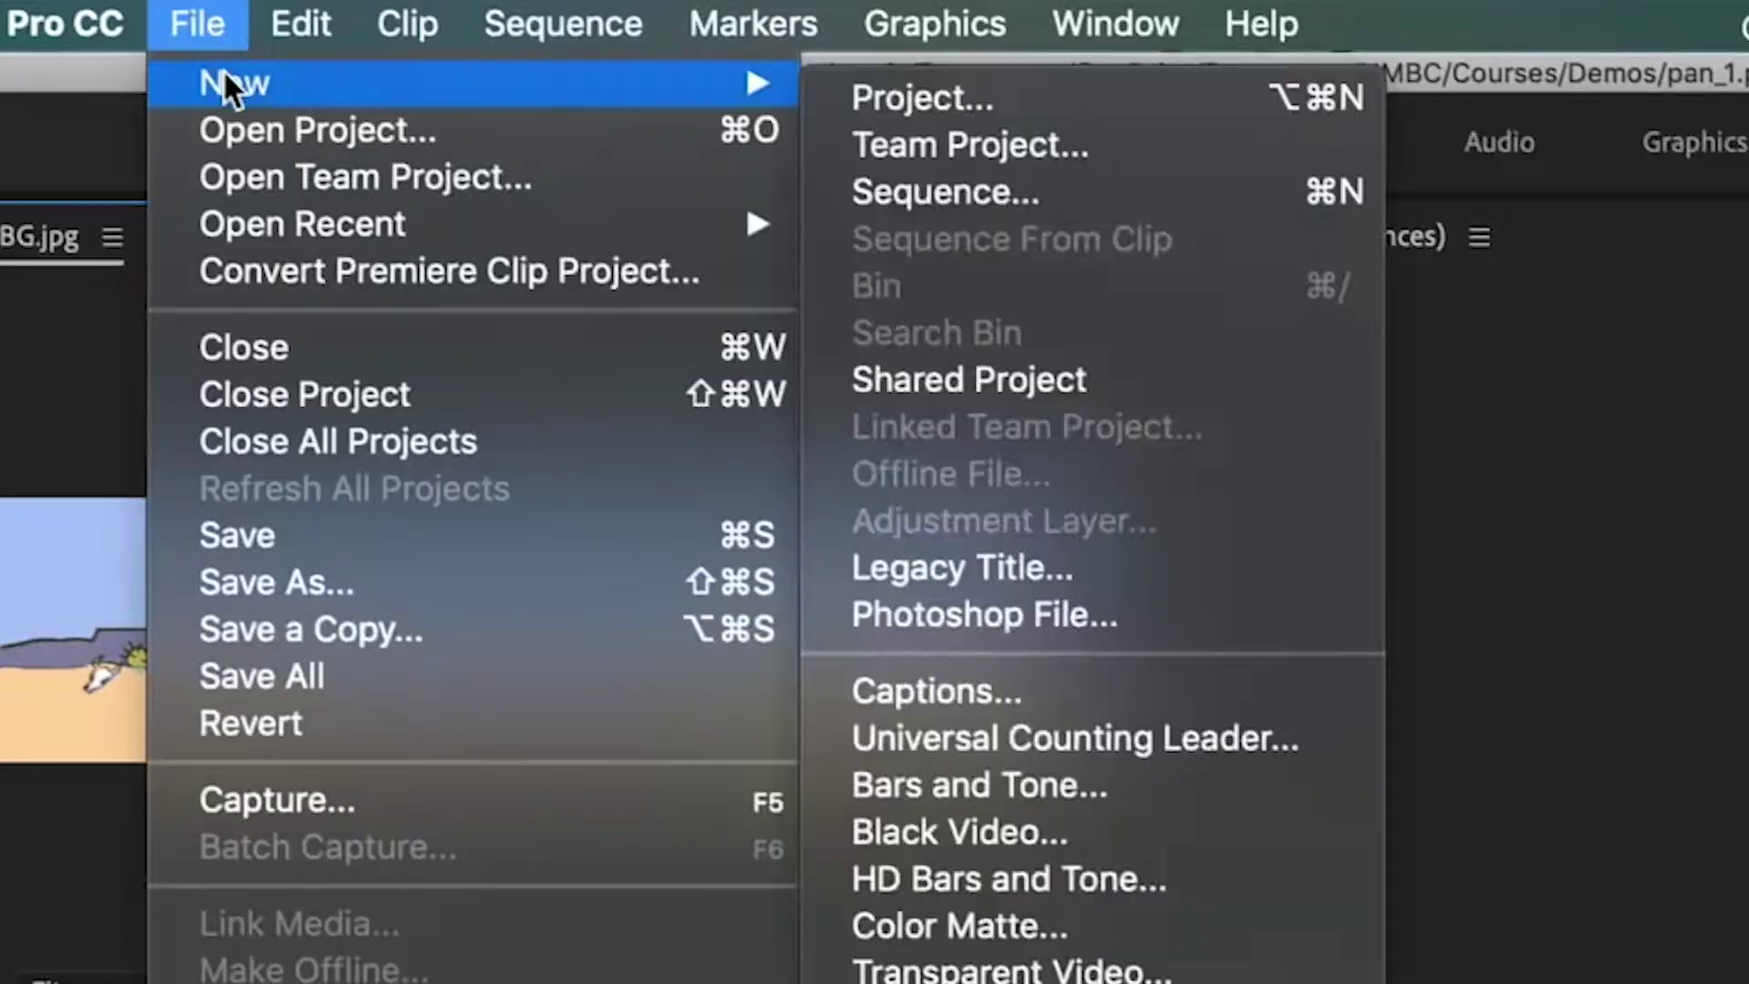
left_click(878, 187)
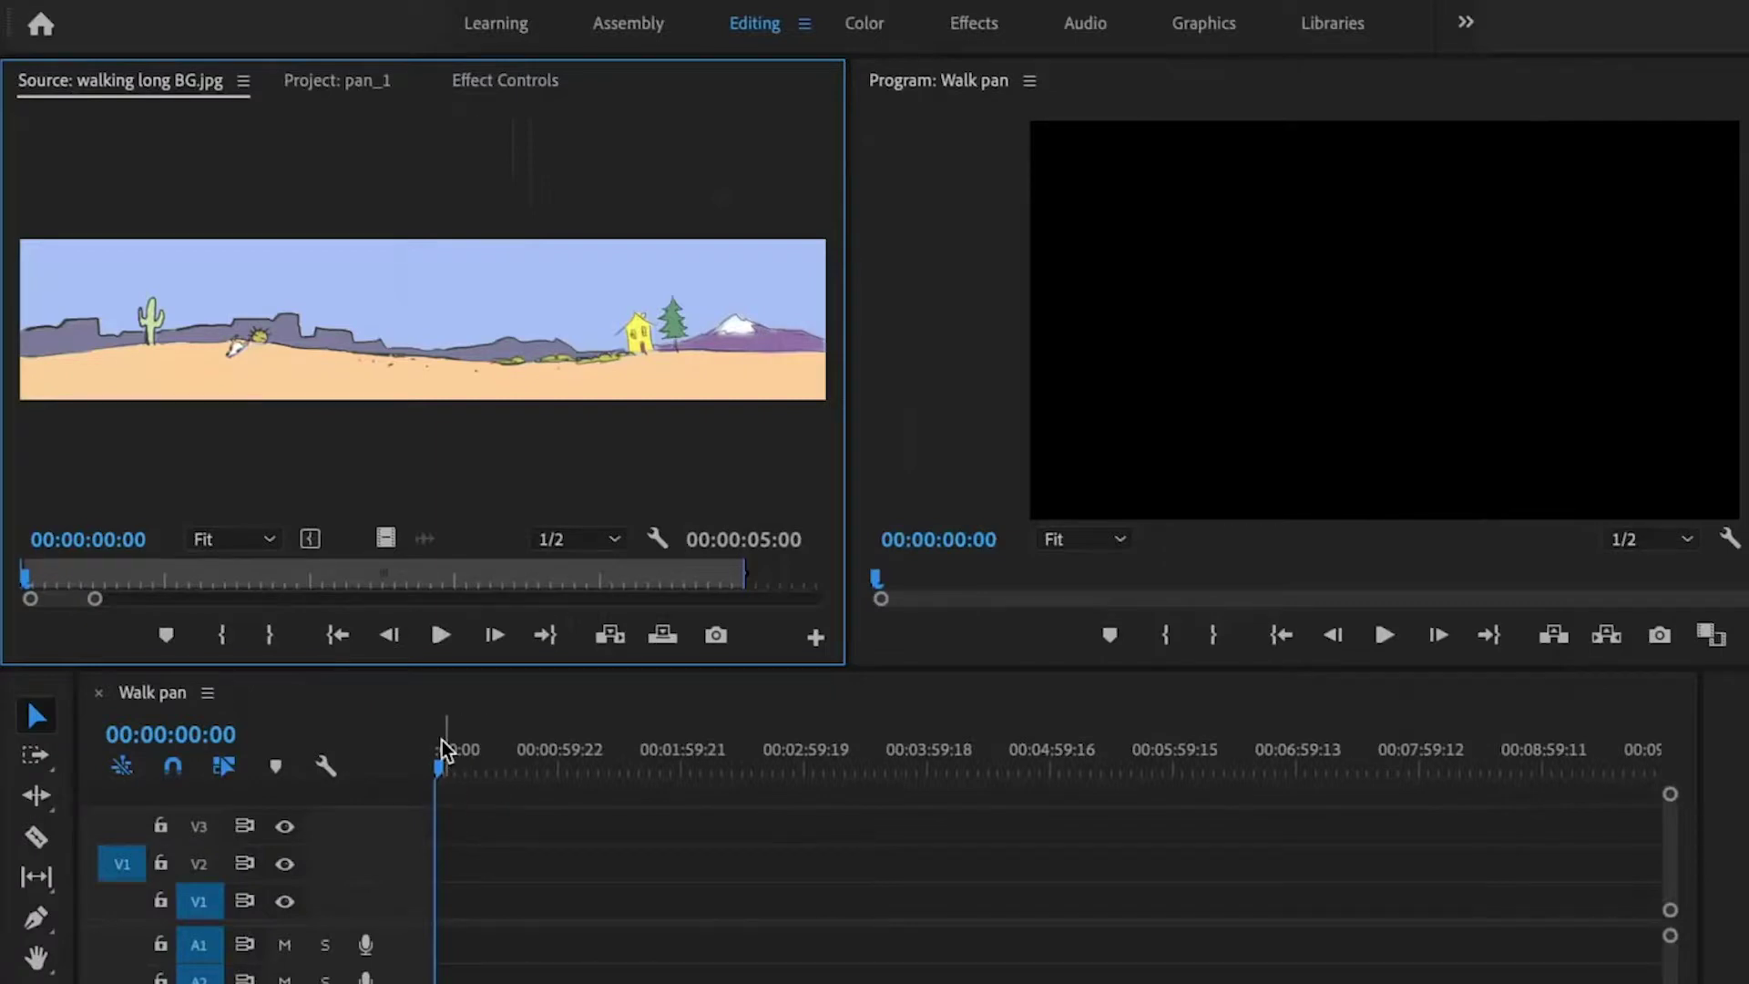
left_click(355, 84)
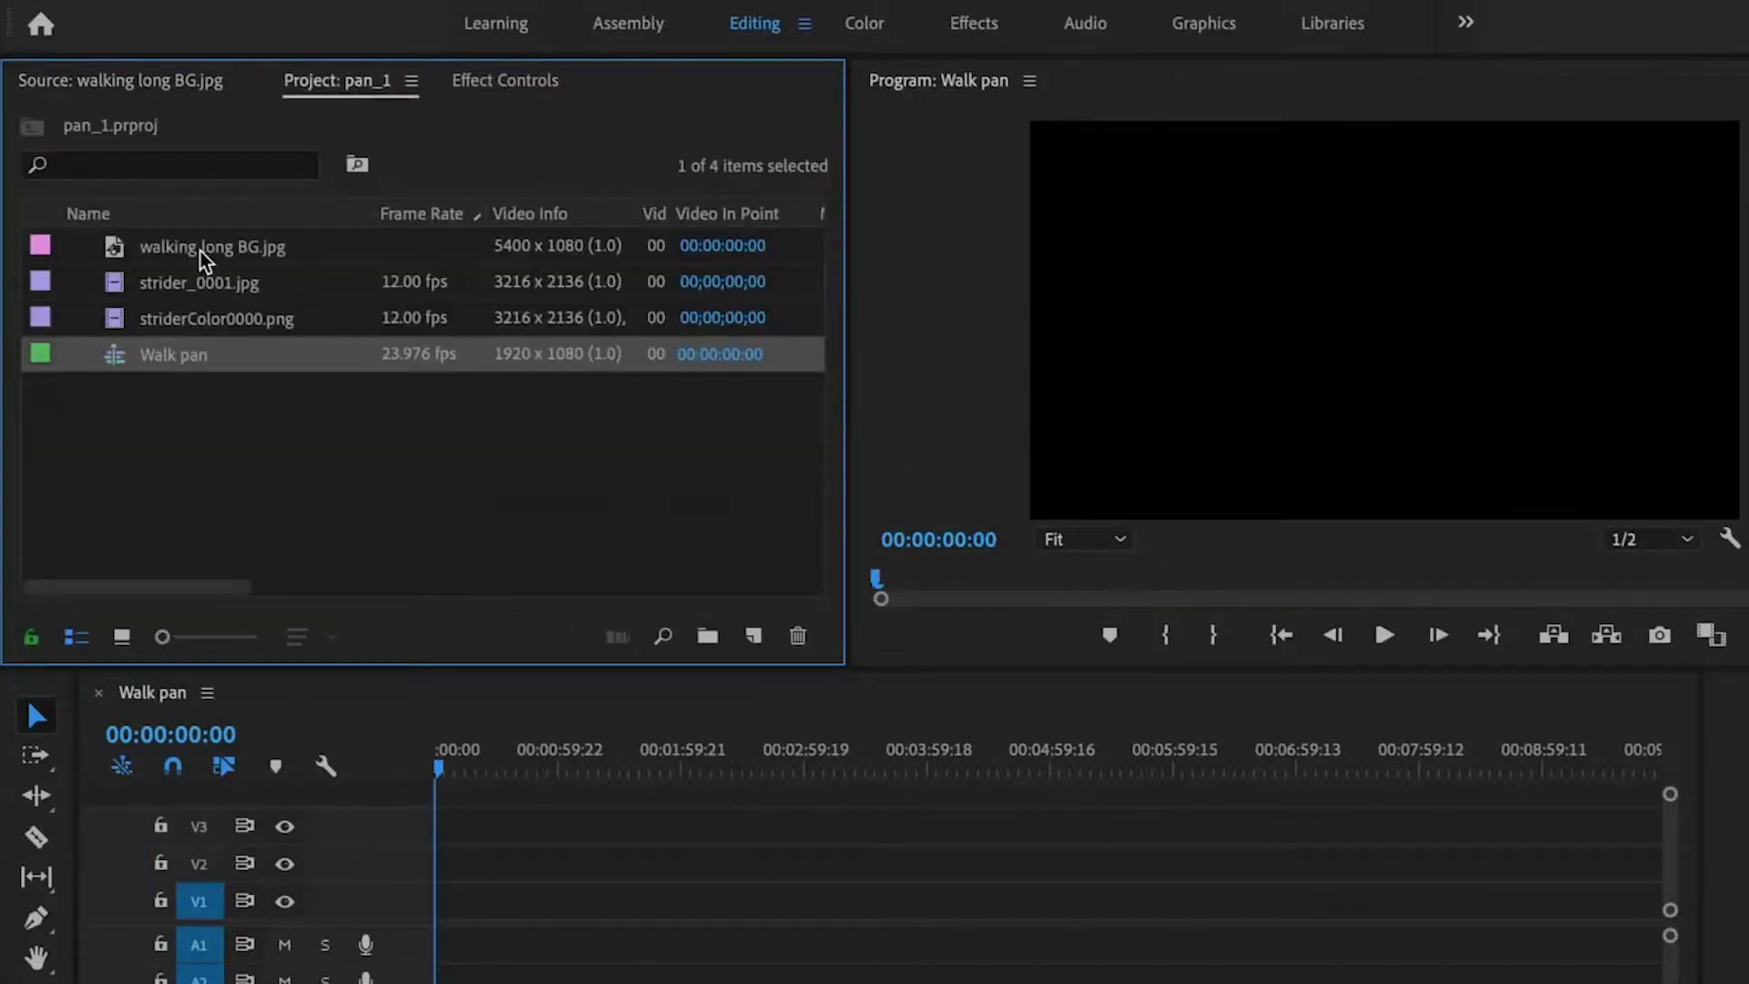
Place the desert background on V1 and repeat the pencil walk clip along V3
left_click_drag(201, 251, 761, 907)
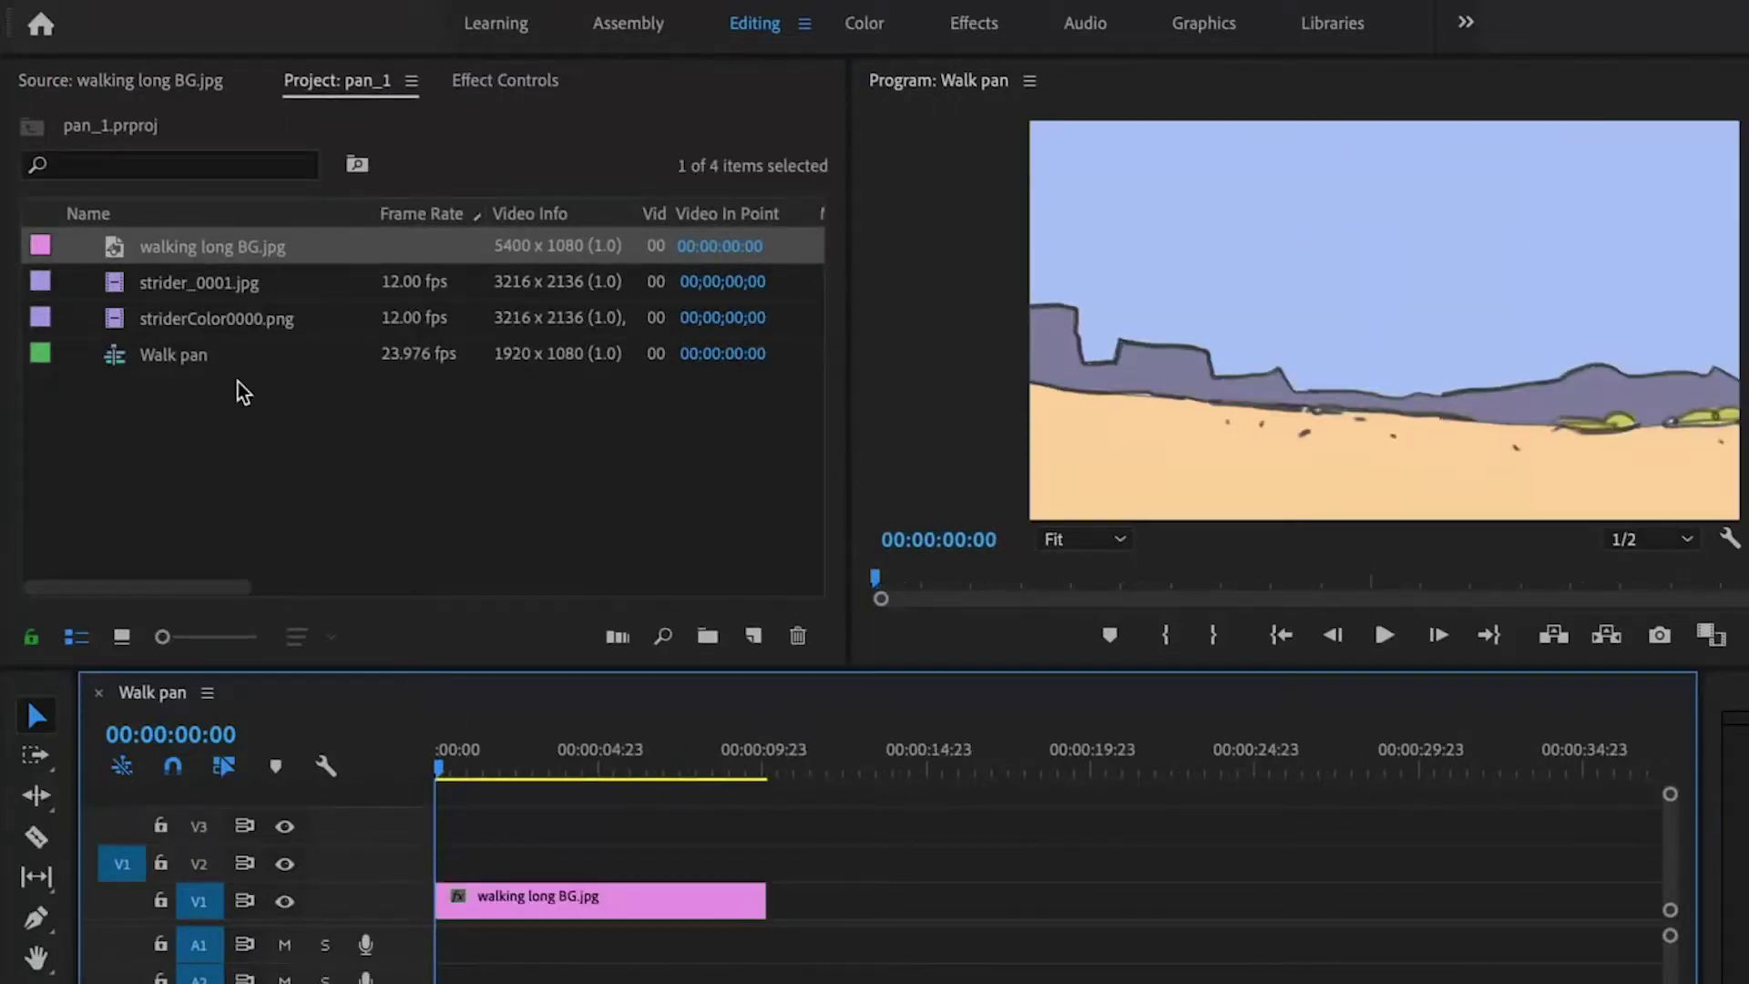
mouse_move(212, 287)
left_mouse_down()
mouse_move(234, 422)
mouse_move(449, 808)
mouse_move(443, 863)
mouse_move(445, 833)
left_mouse_up()
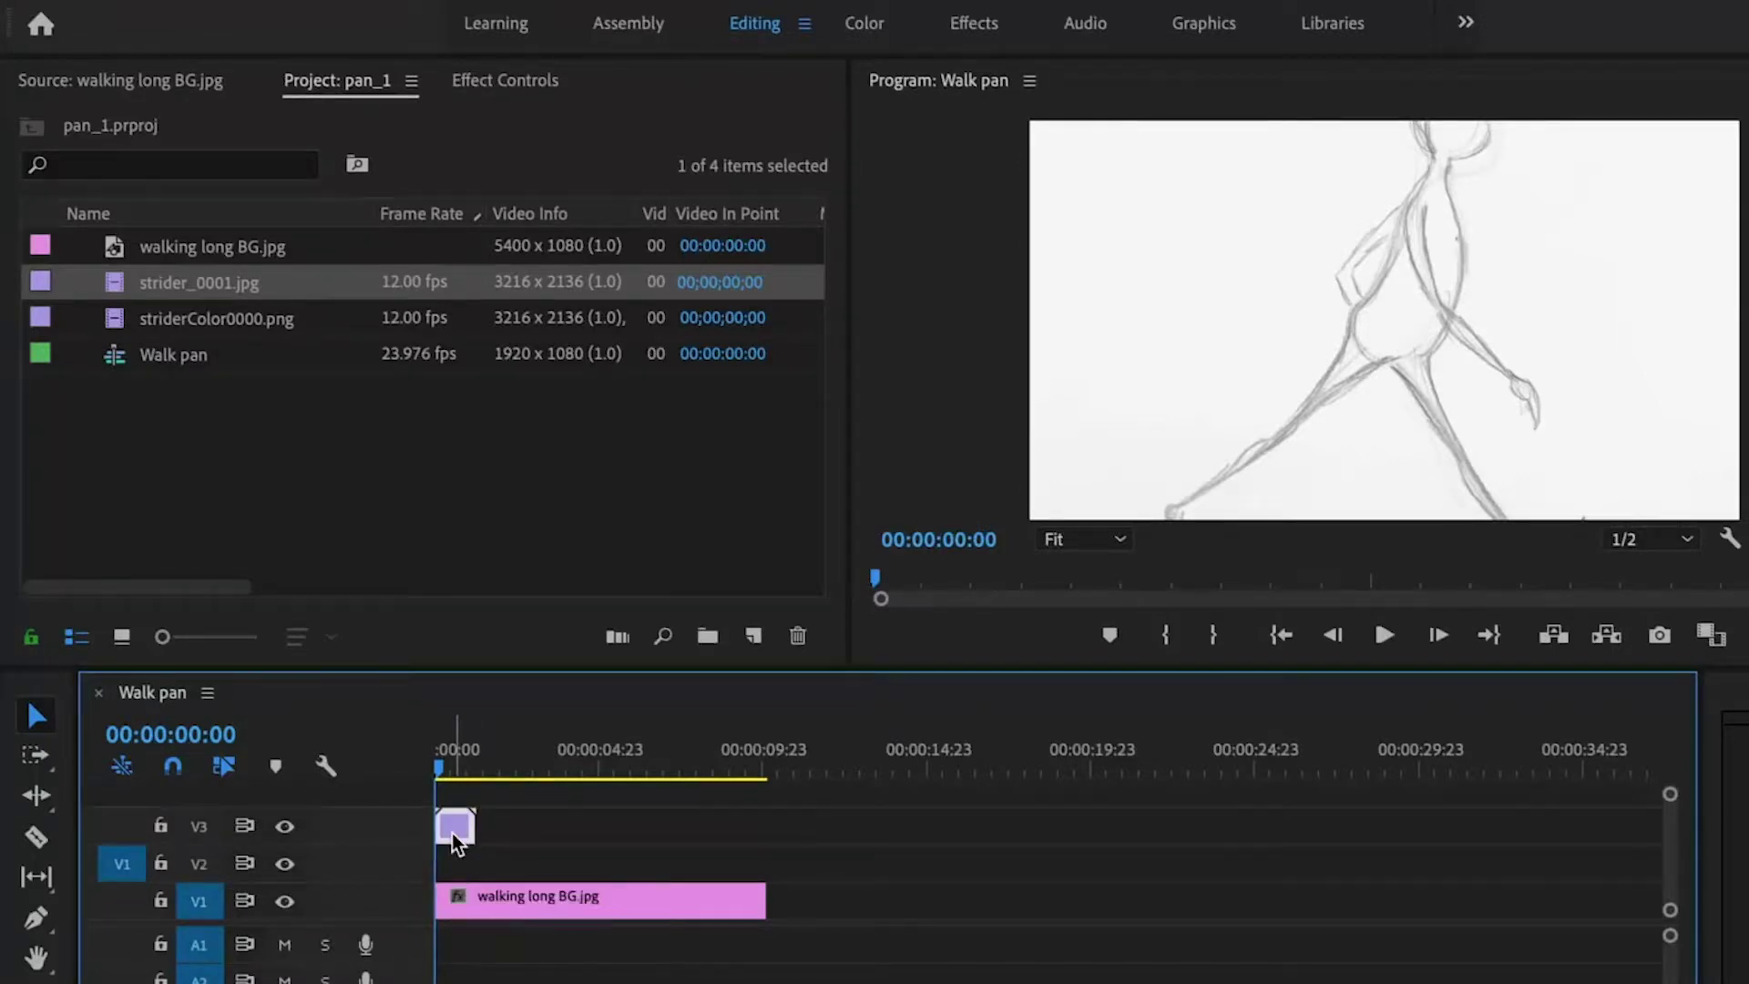
left_click(208, 900)
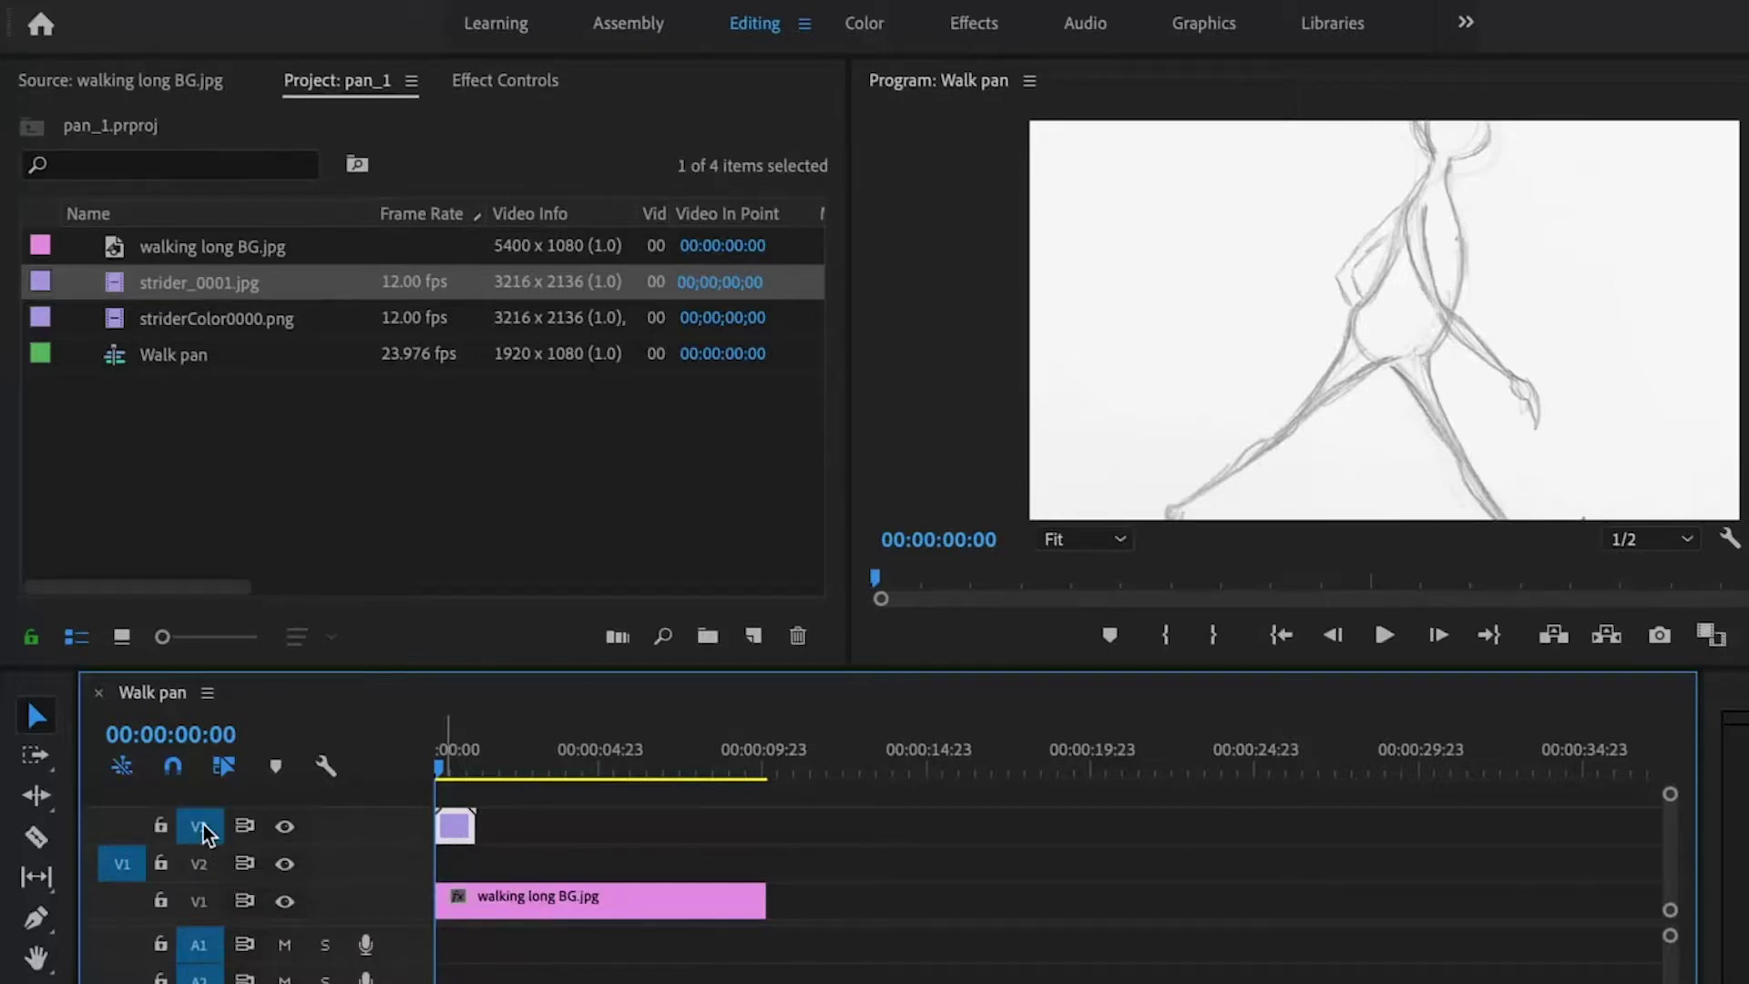
key("Down")
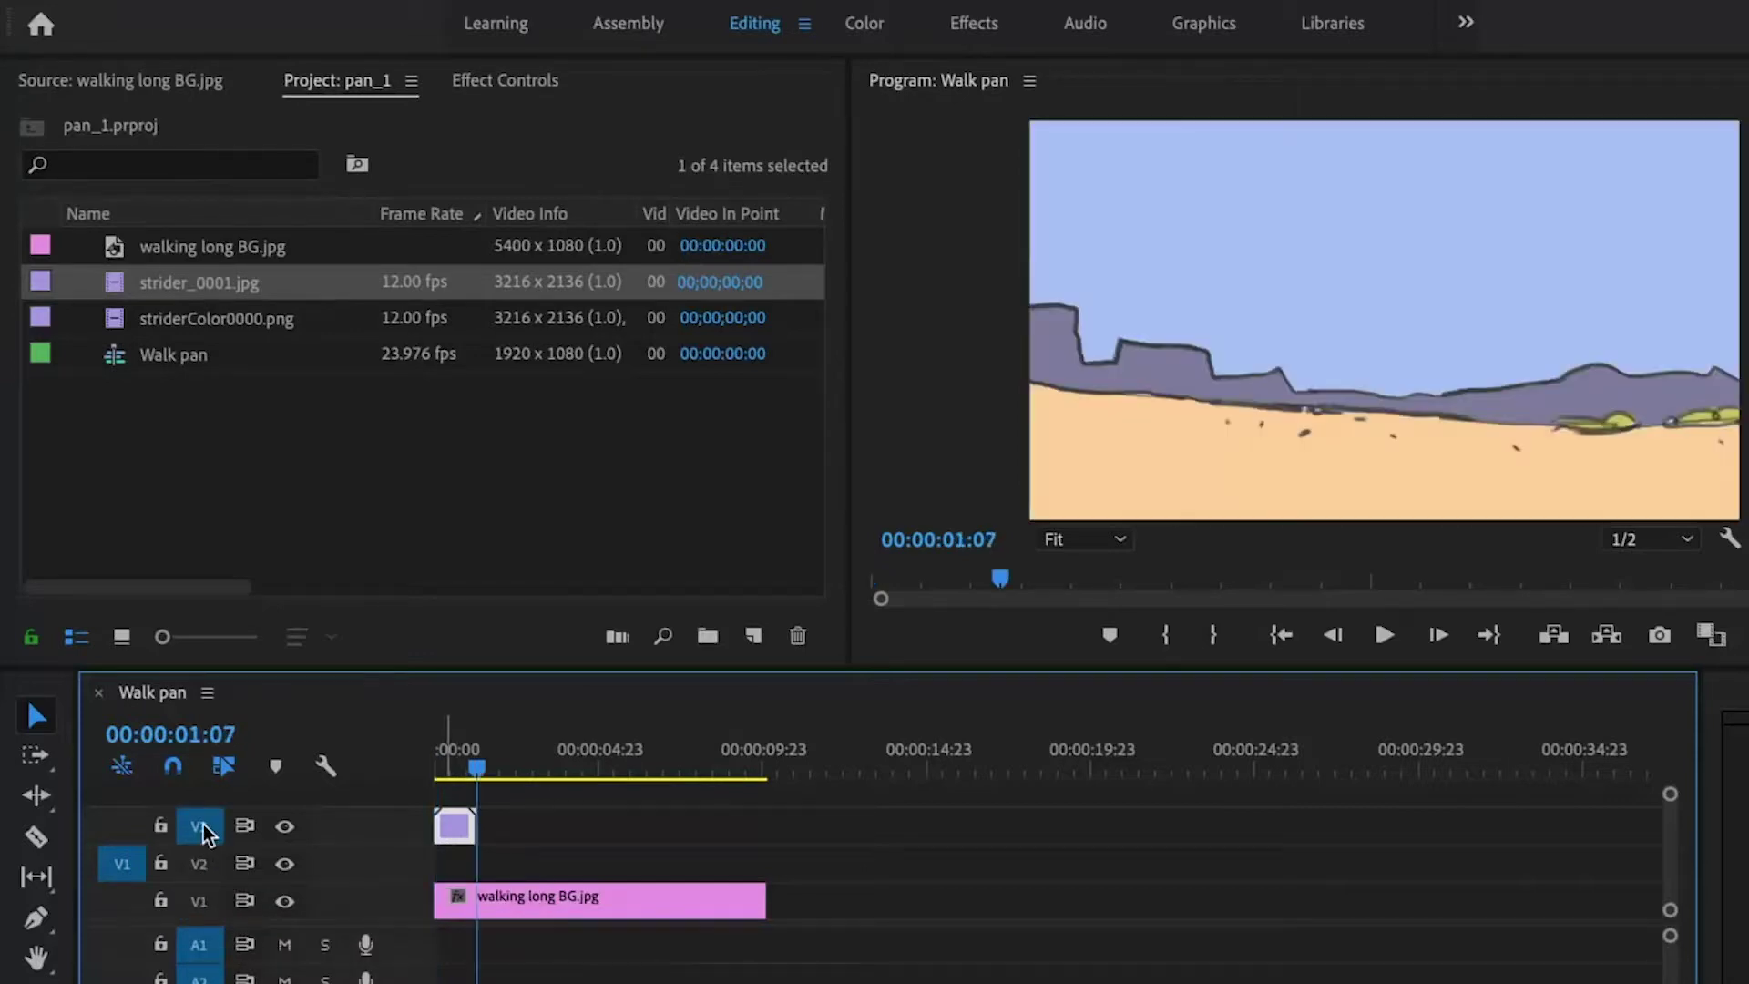
key("period")
key("period")
key("period")
key("period")
key("period")
key("period")
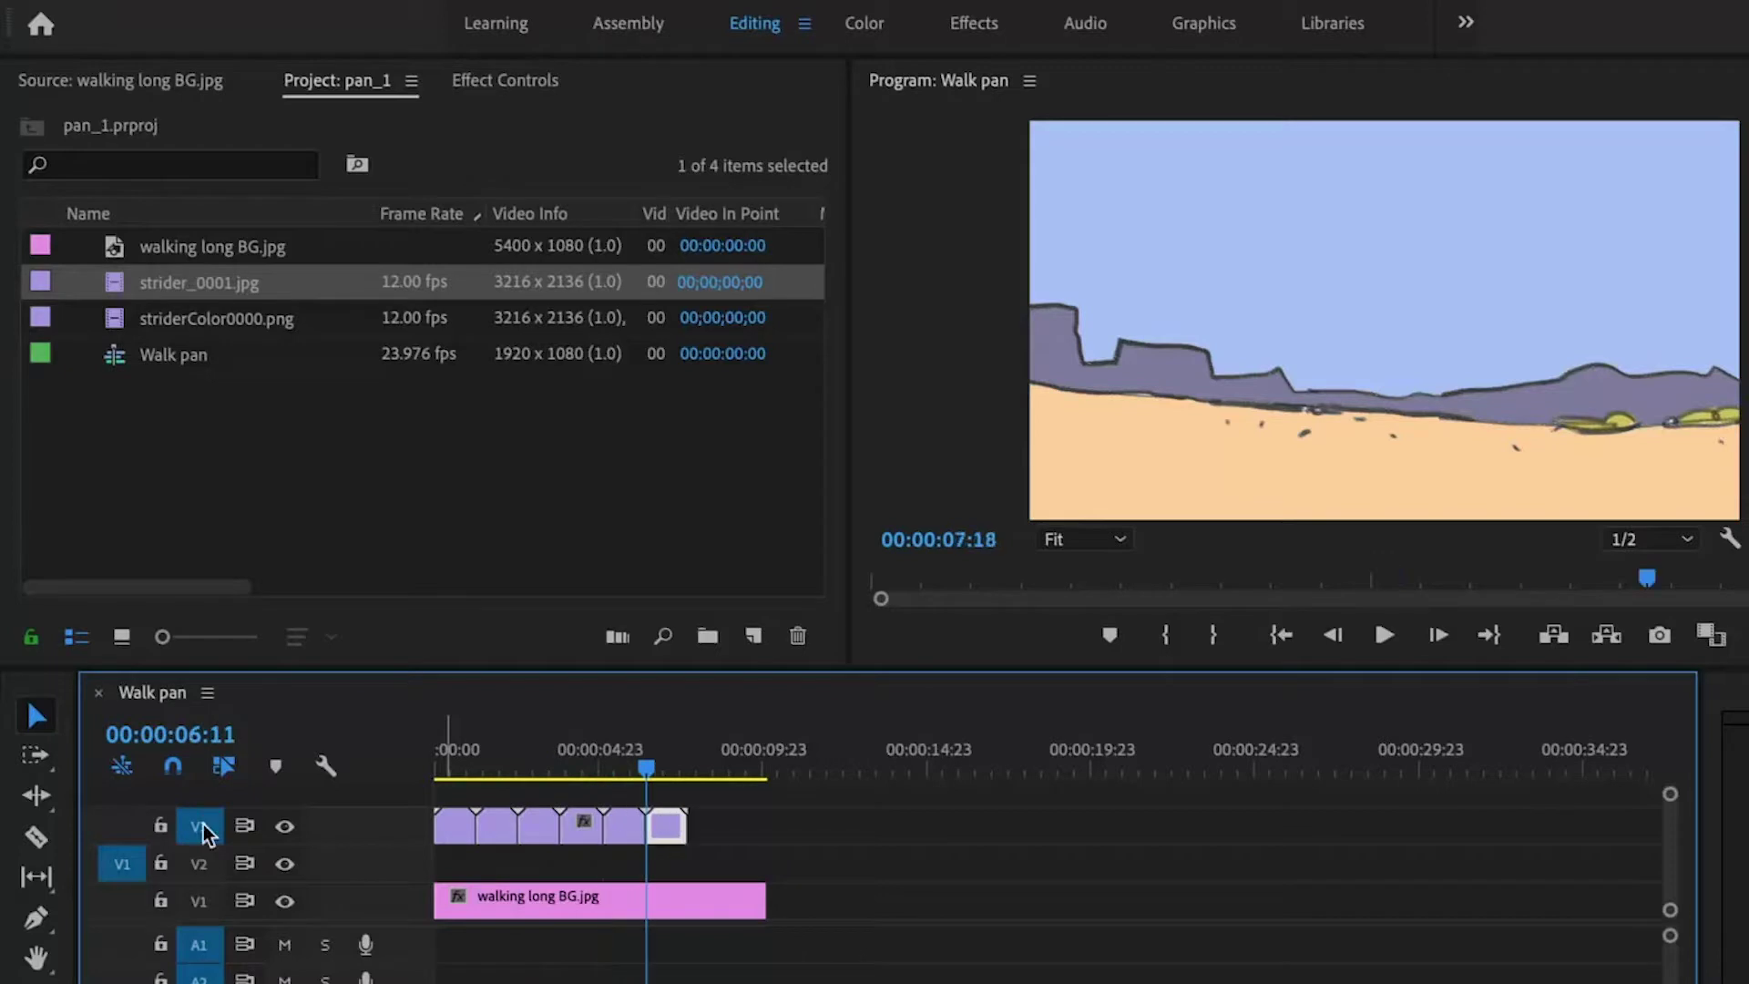
key("period")
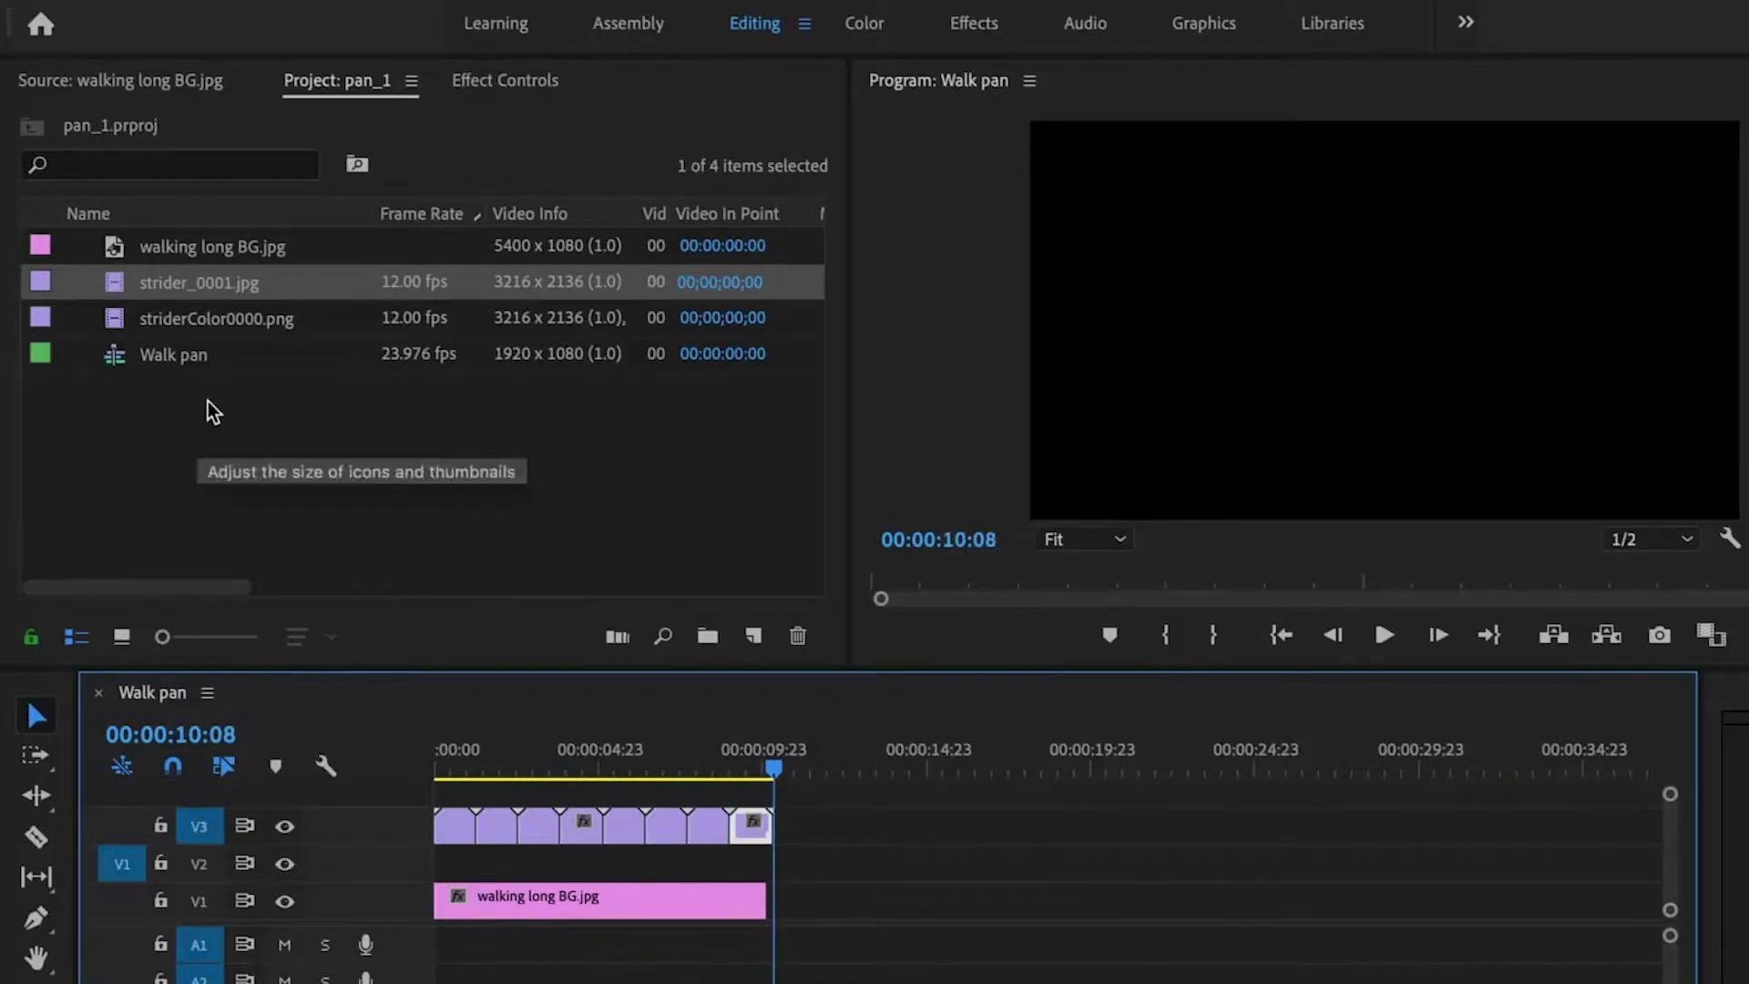
Place the colour walk clip on V2 and paste copies of it along the track
mouse_move(208, 324)
left_mouse_down()
mouse_move(304, 511)
mouse_move(535, 801)
mouse_move(447, 871)
left_mouse_up()
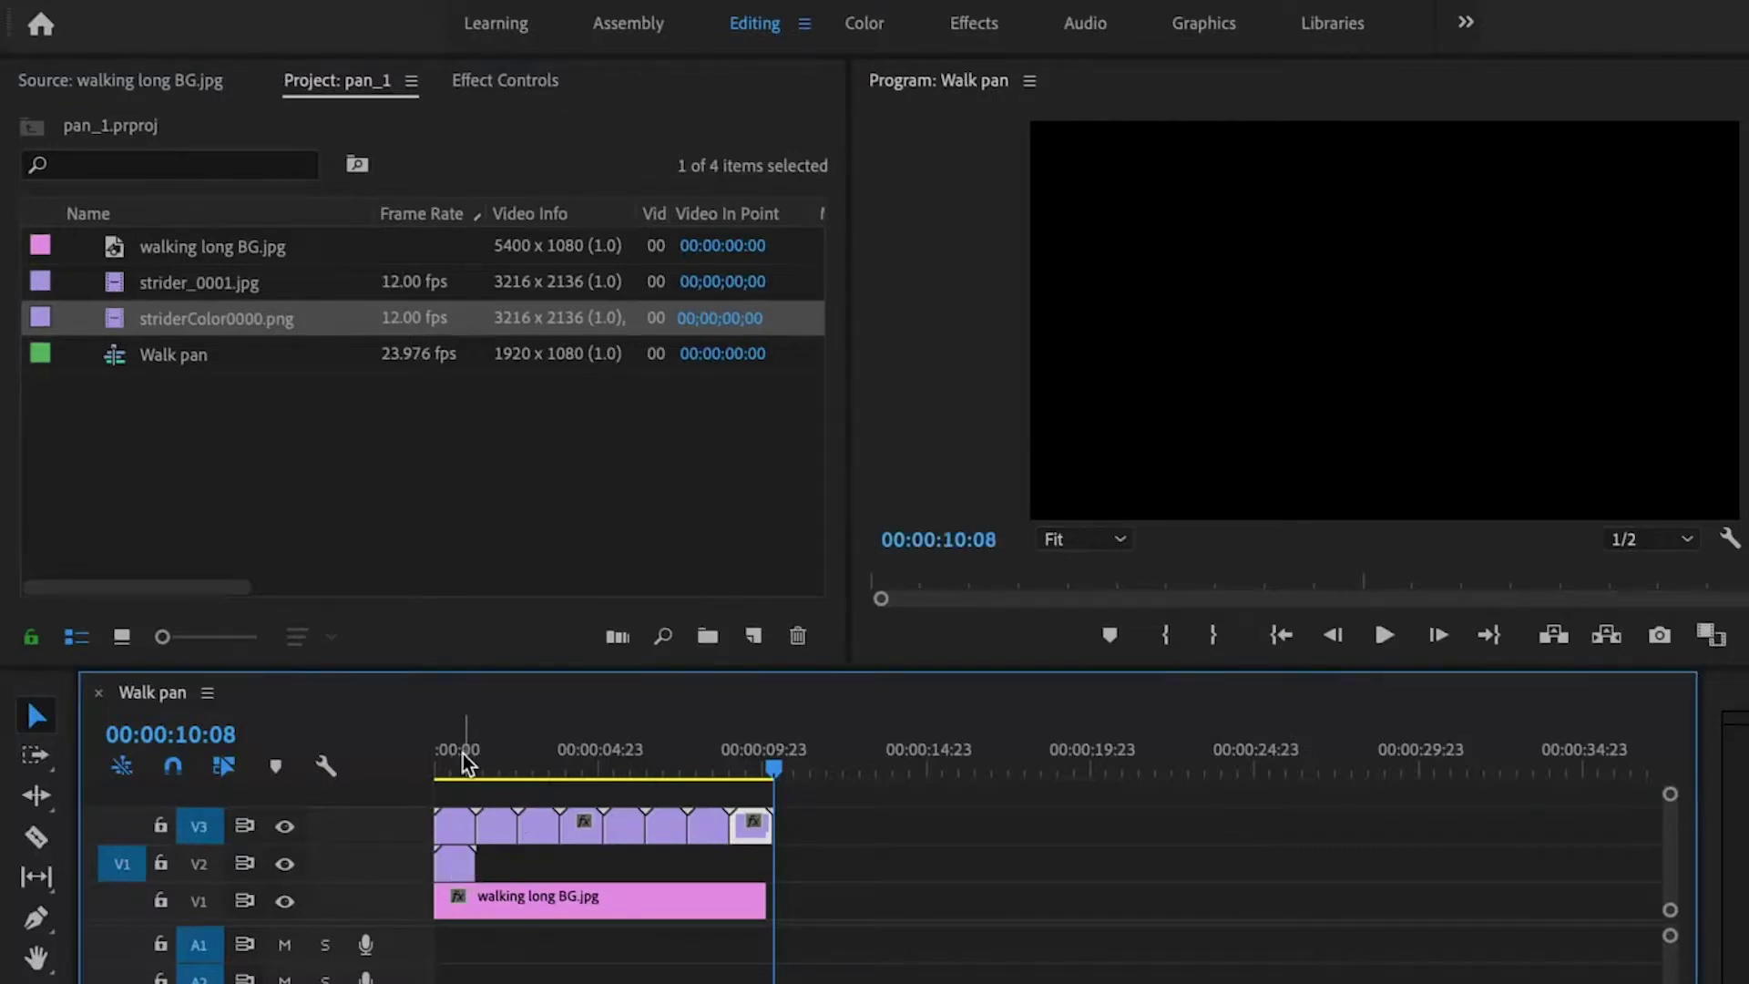
left_click_drag(461, 754, 406, 761)
left_click(199, 827)
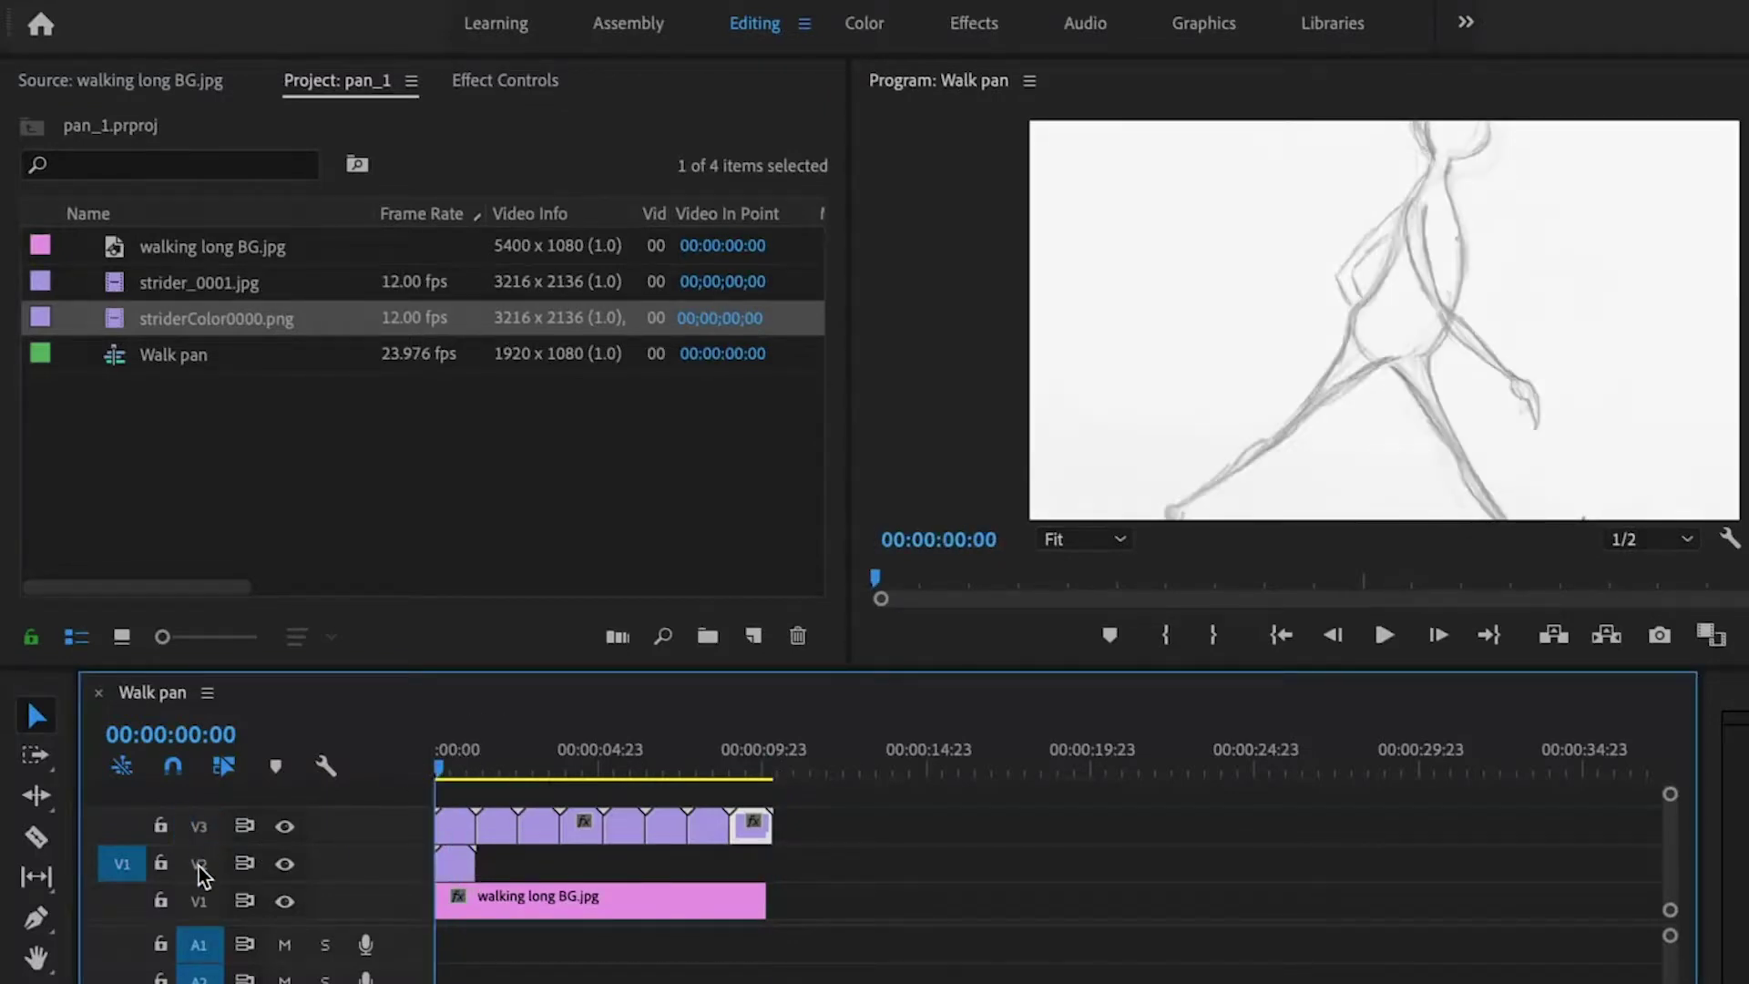
left_click(198, 864)
left_click(462, 862)
key("ctrl+c")
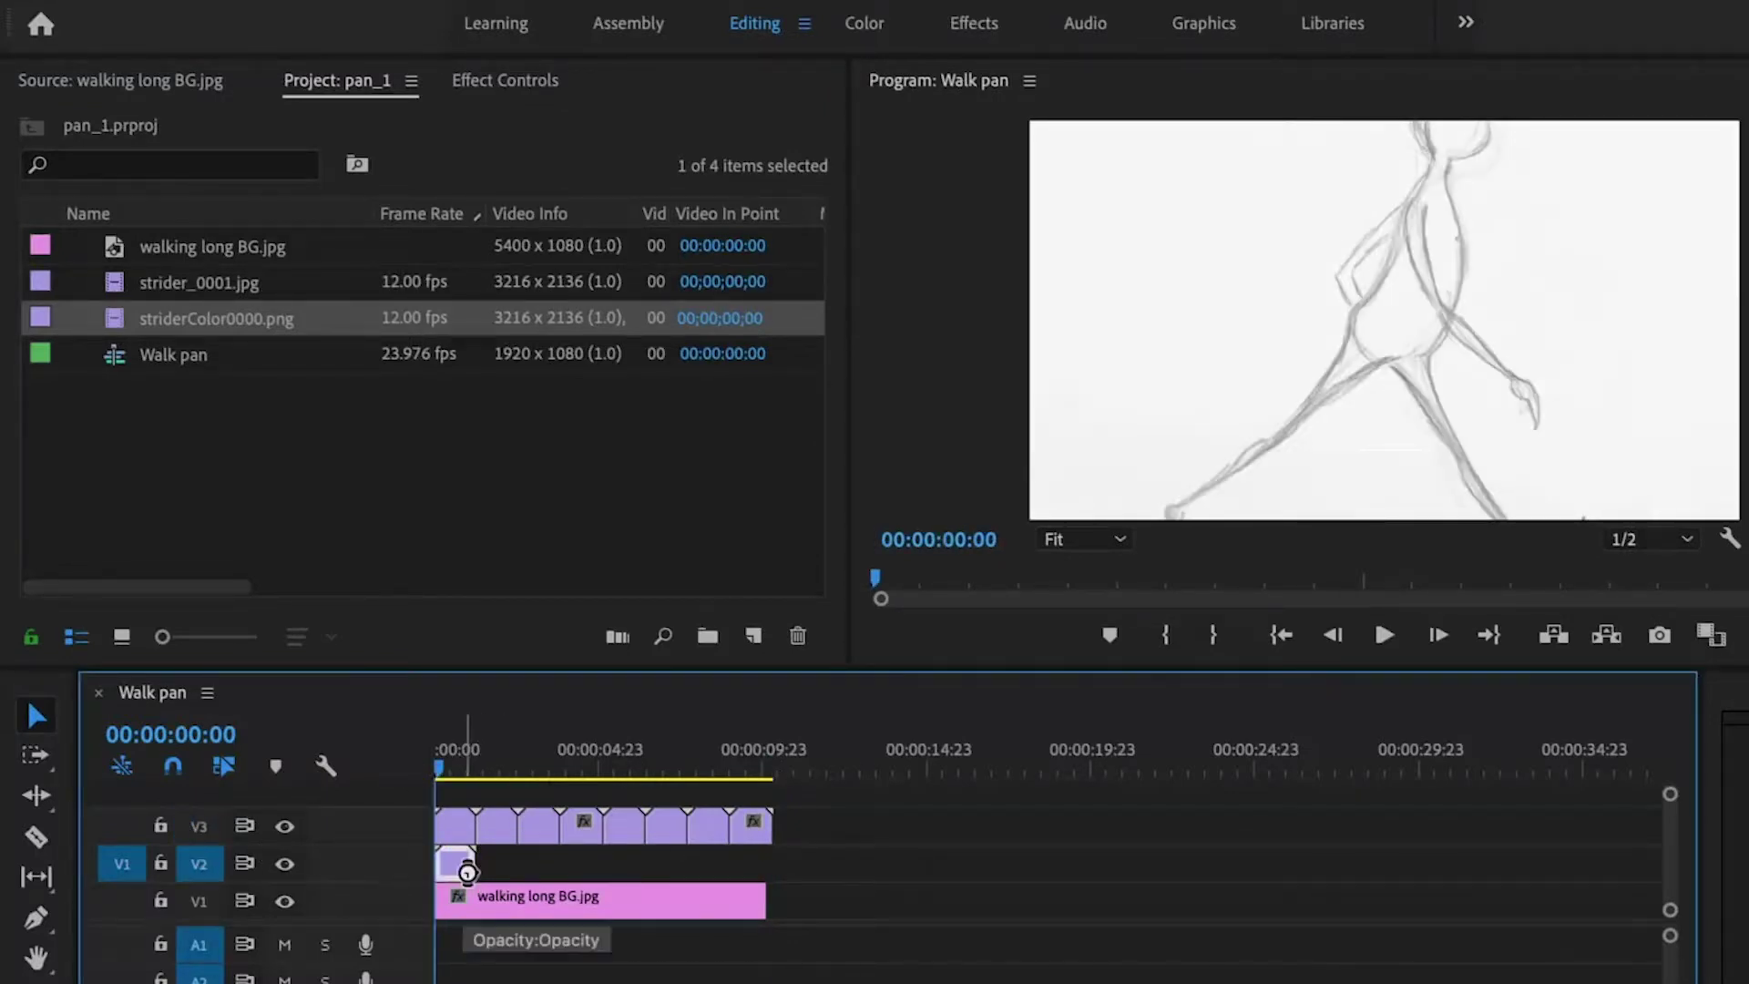
key("ctrl+v")
key("ctrl+v")
key("ctrl+v")
key("ctrl+v")
key("ctrl+v")
key("ctrl+v")
key("ctrl+v")
key("ctrl+v")
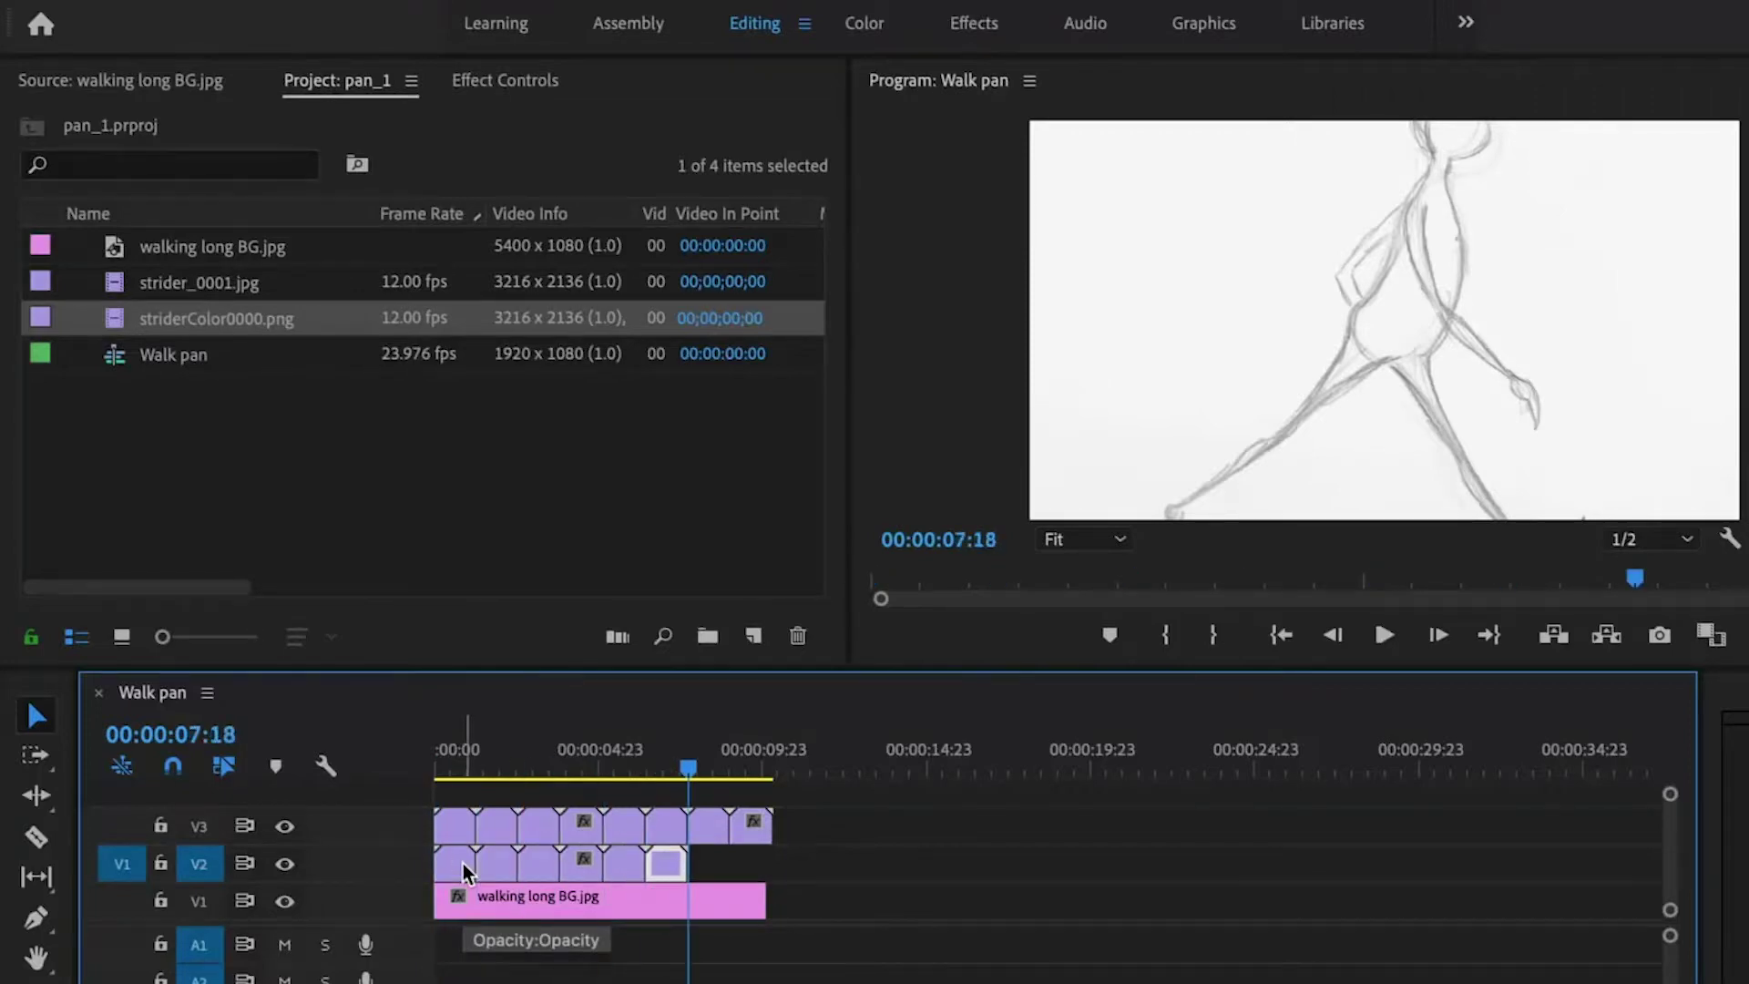
left_click_drag(459, 756, 454, 756)
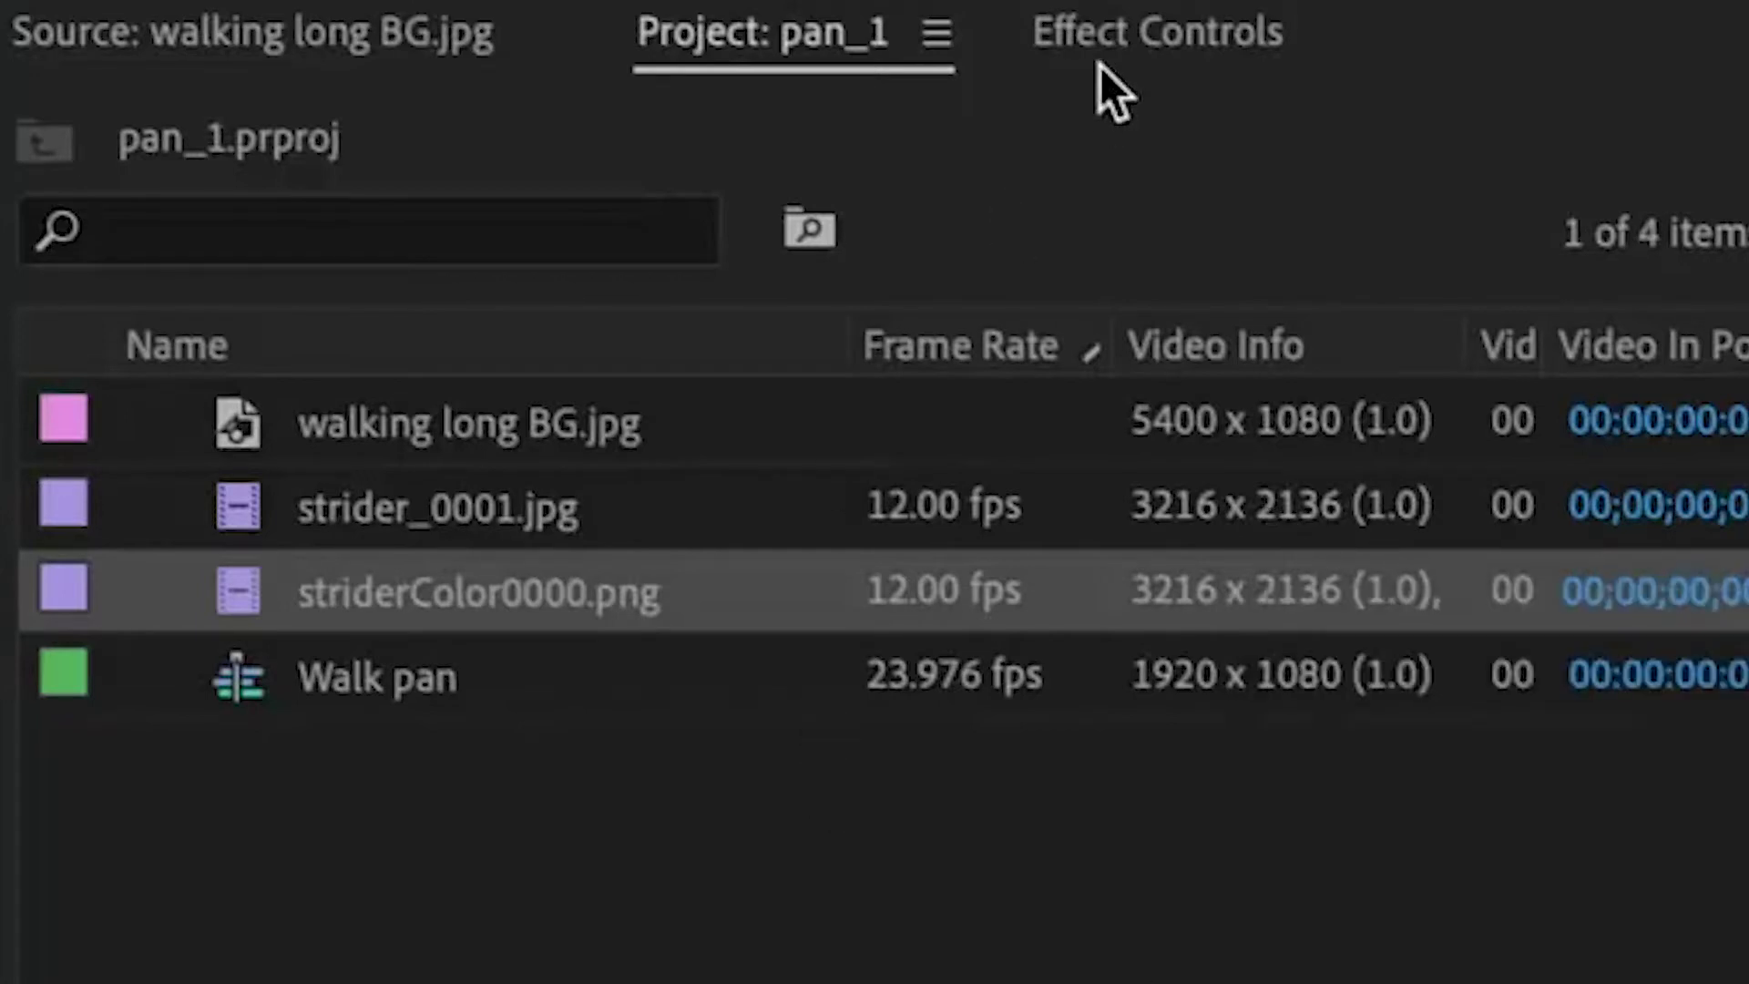
left_click(1150, 37)
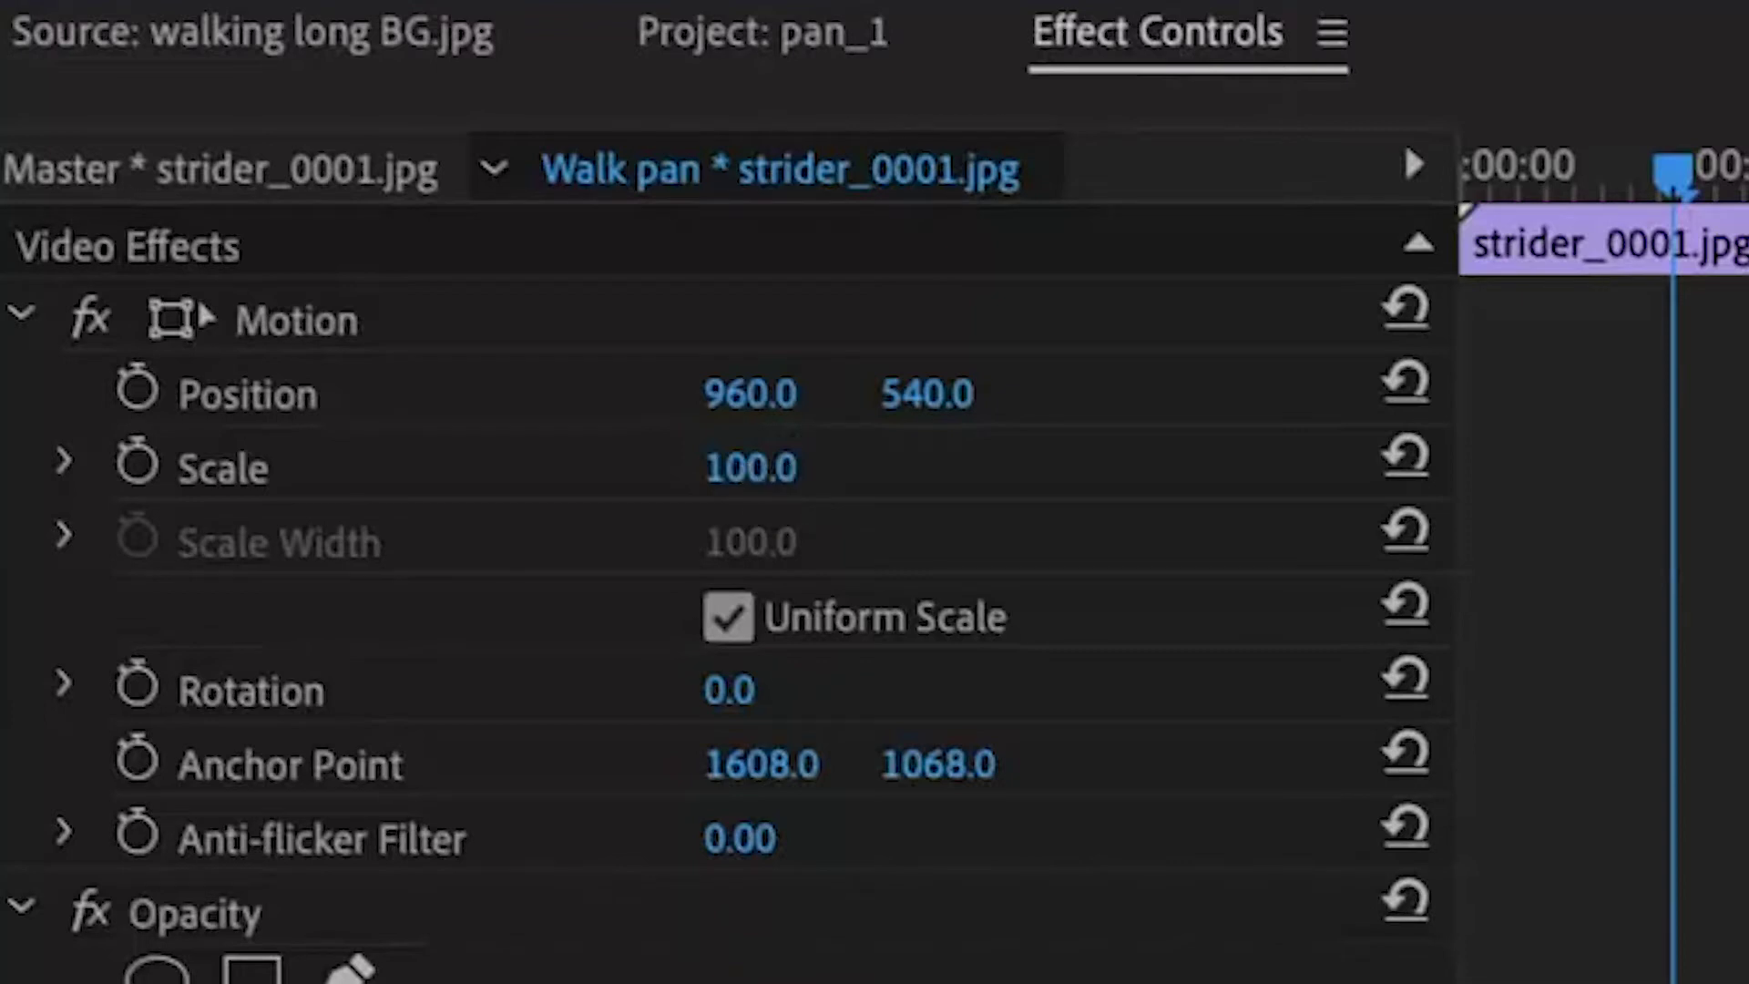
Scale the first walk frame to 65 in Effect Controls
left_click_drag(750, 468, 682, 468)
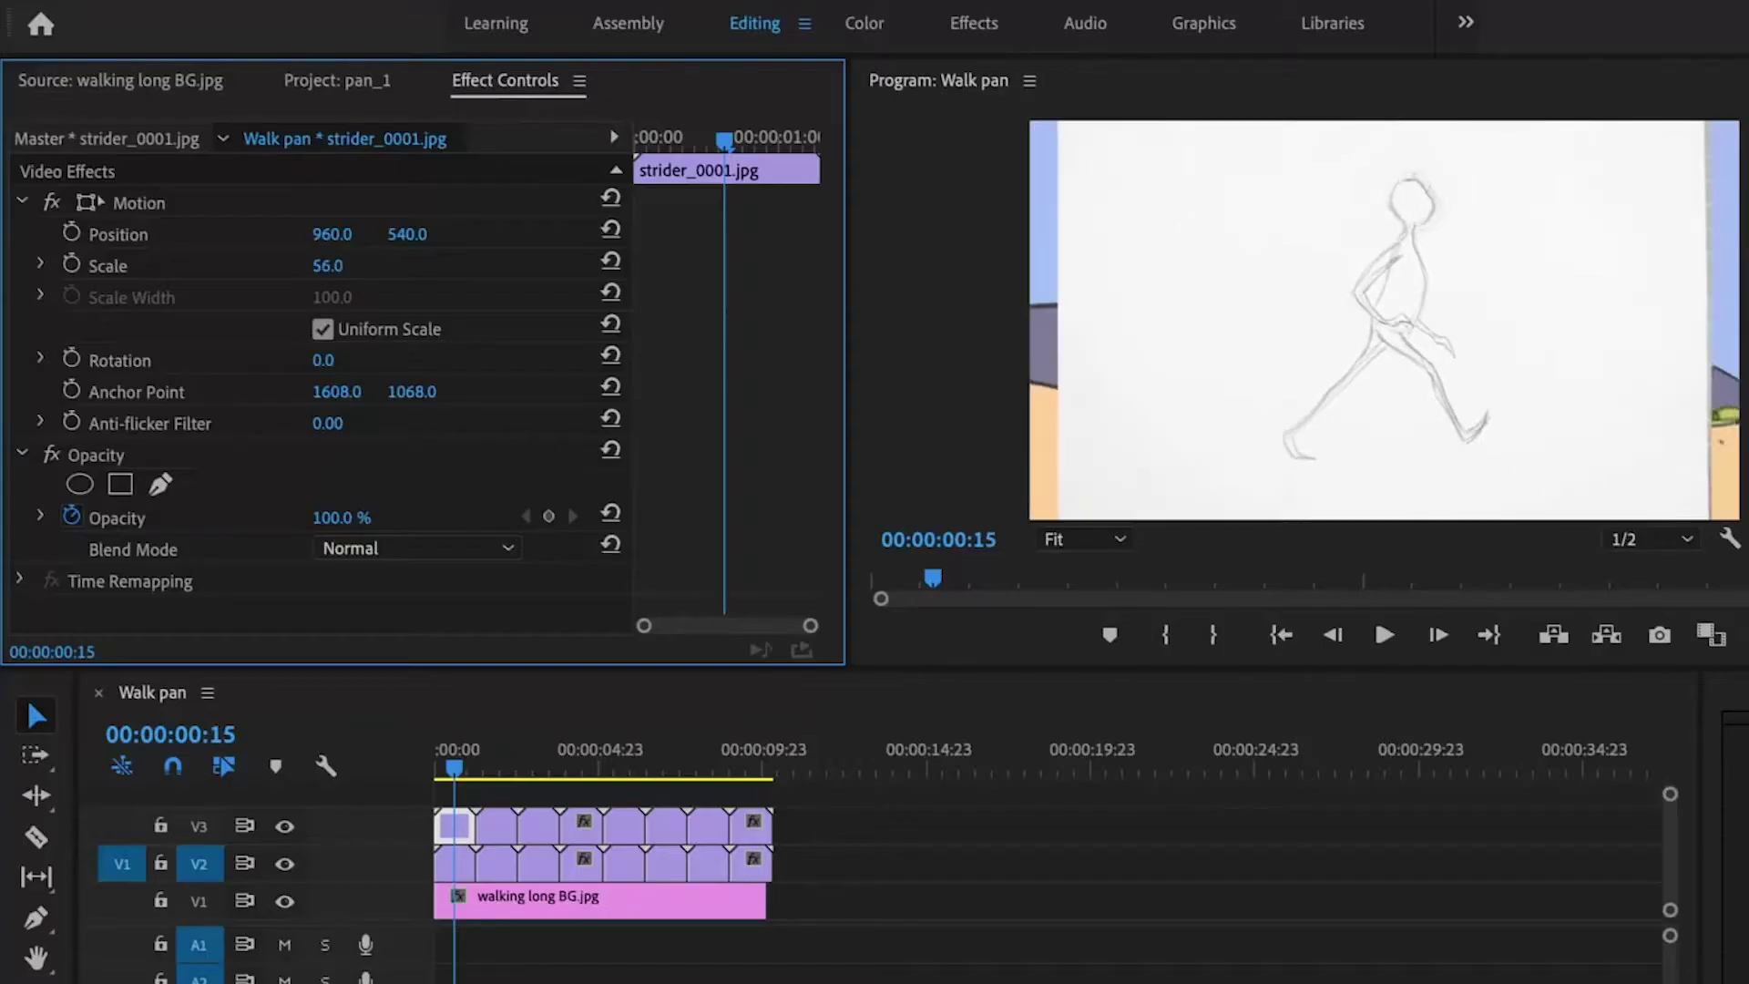
left_click_drag(327, 265, 339, 265)
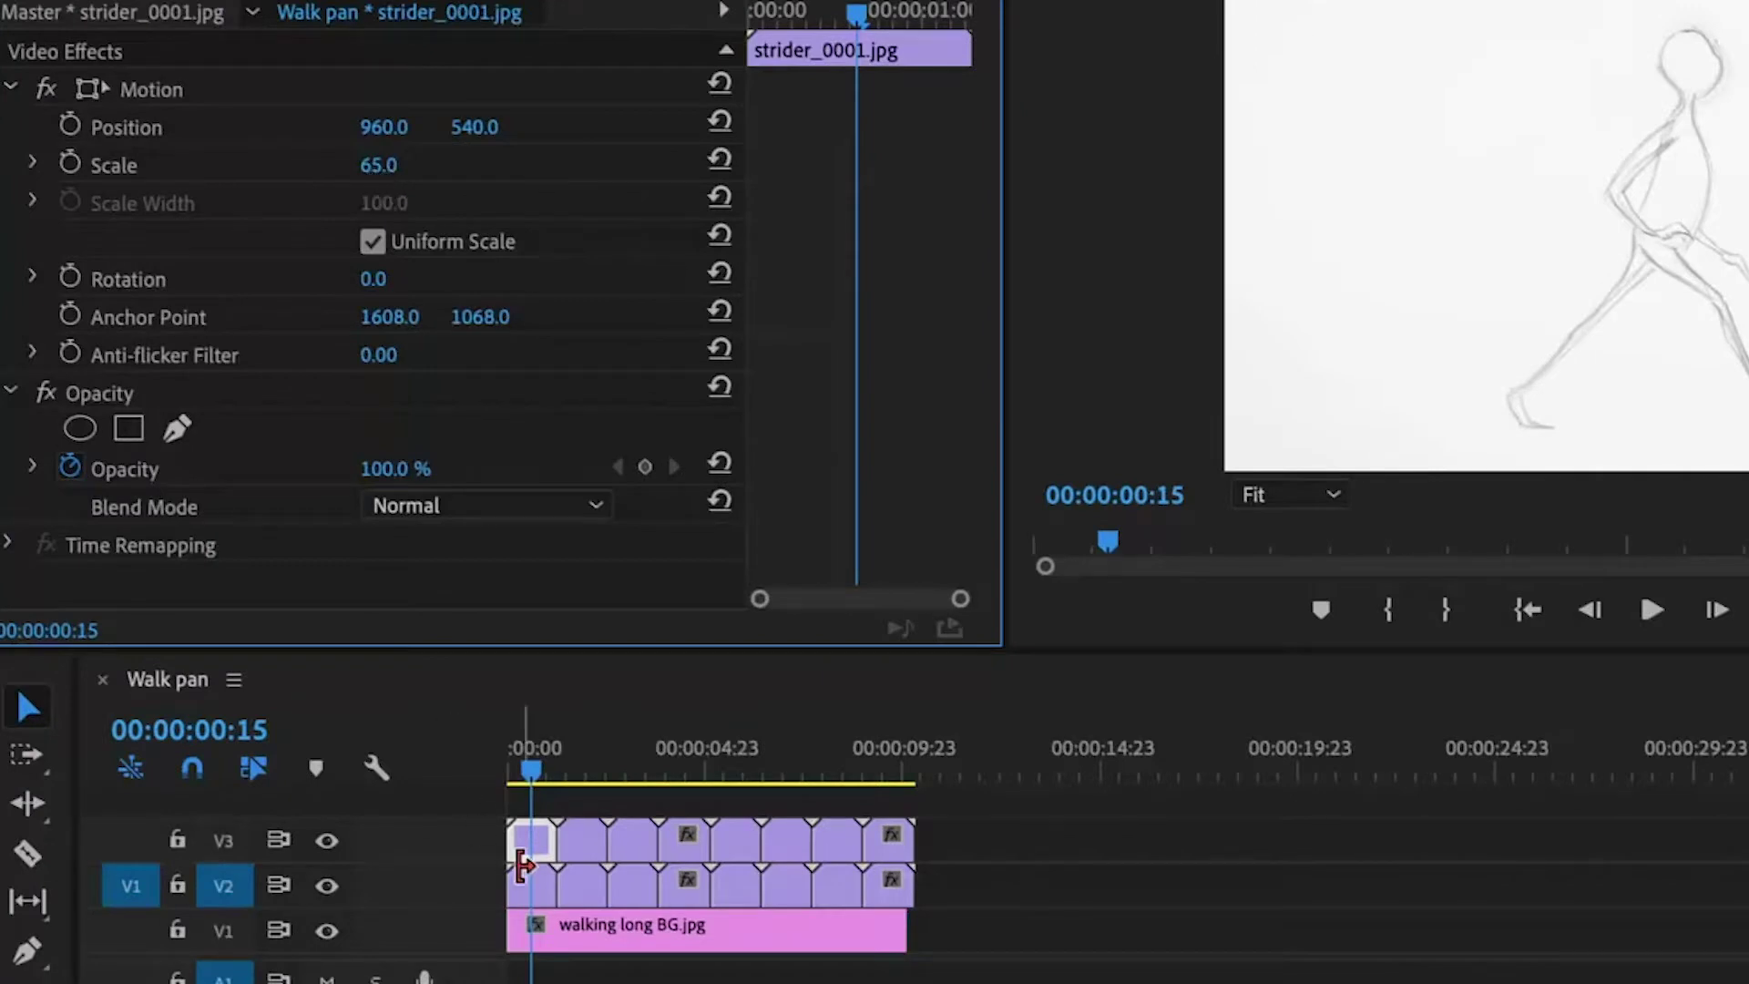
left_click(523, 884)
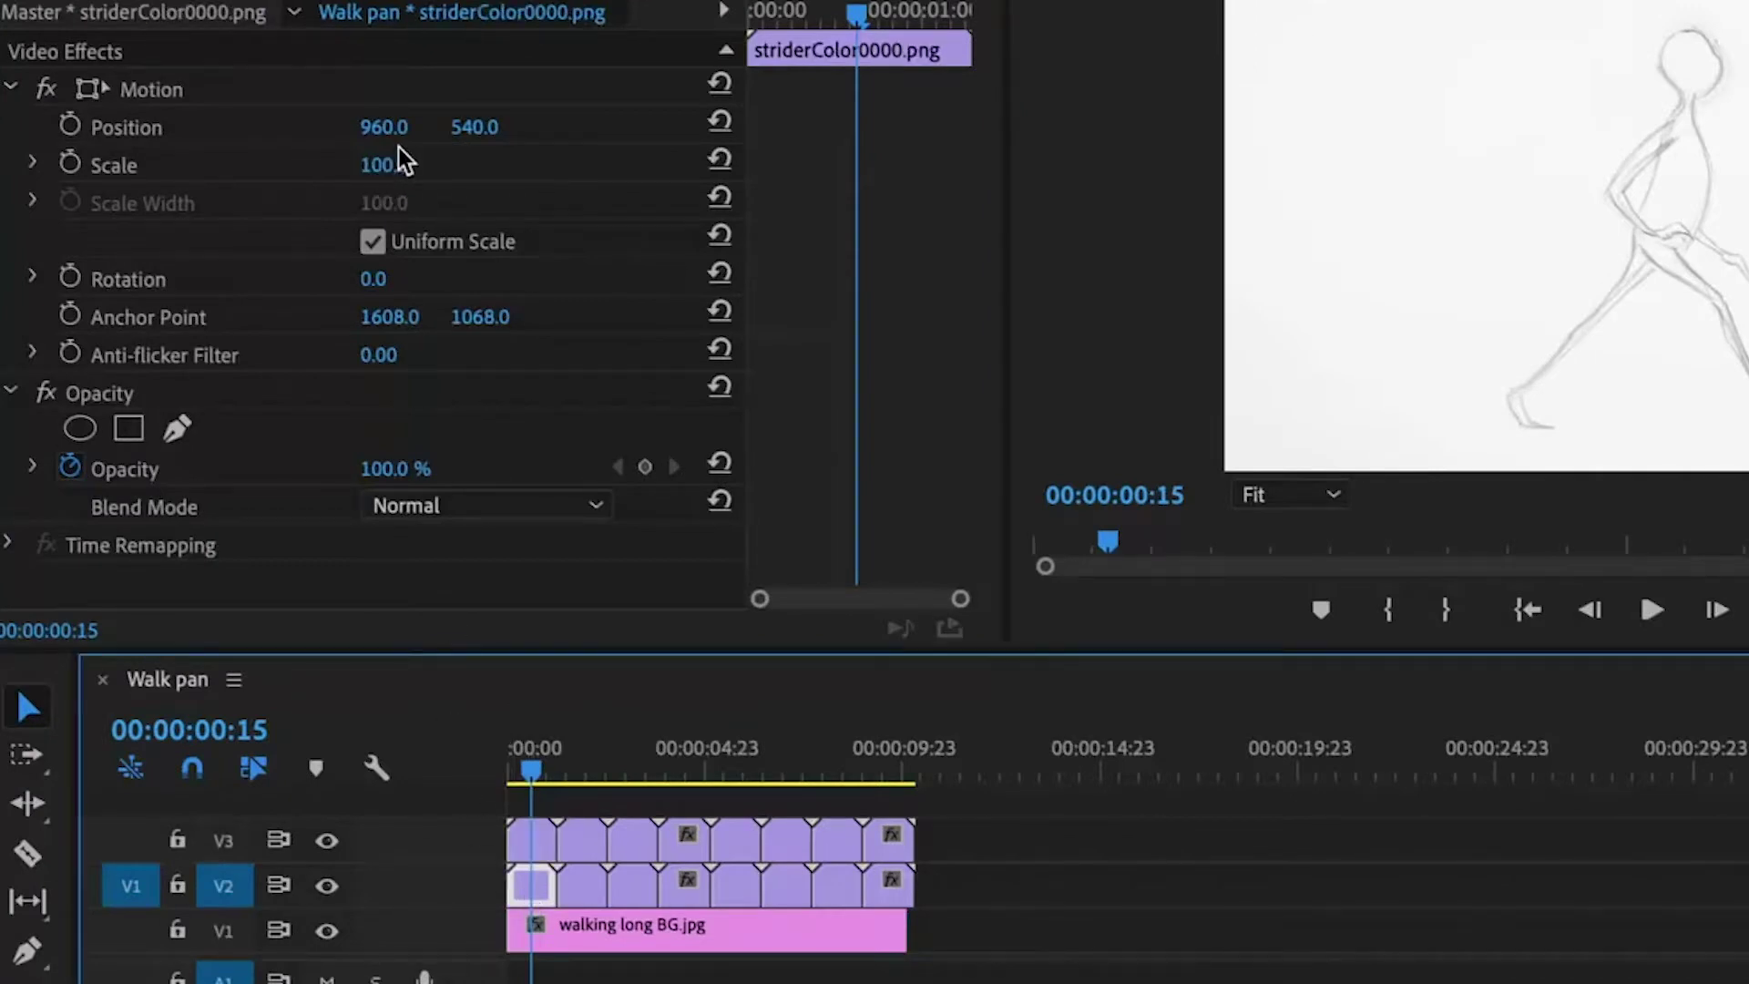
left_click(536, 851)
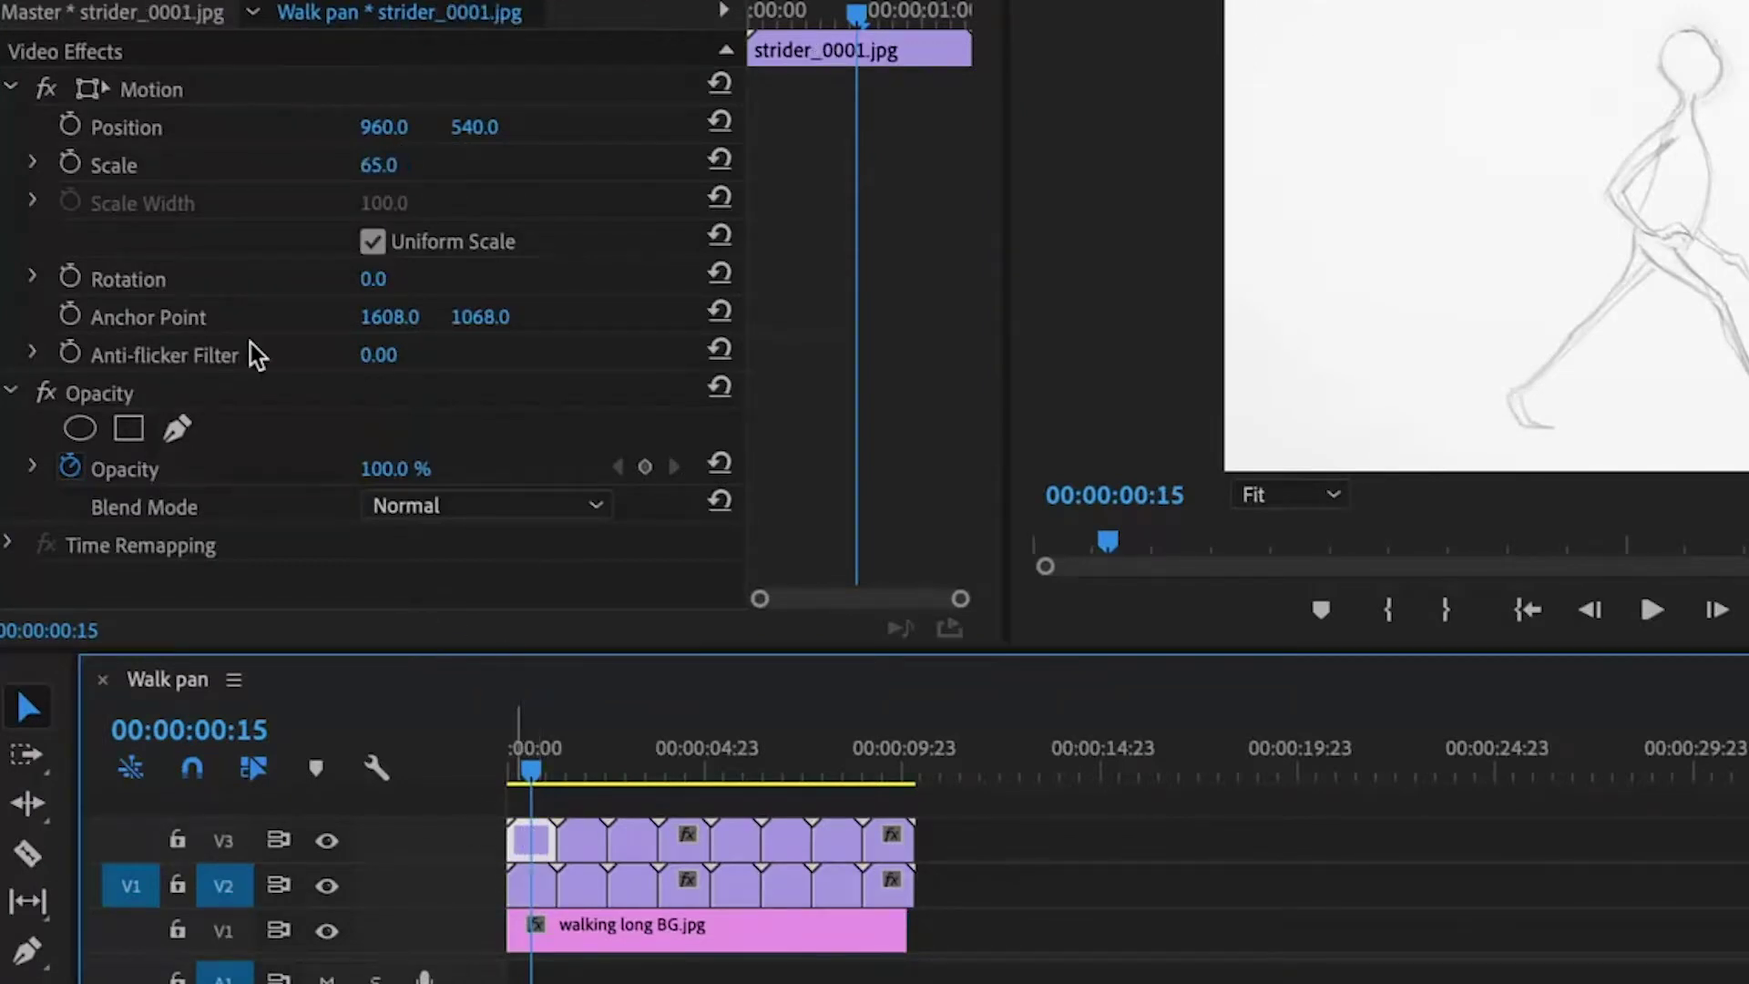
left_click(194, 69)
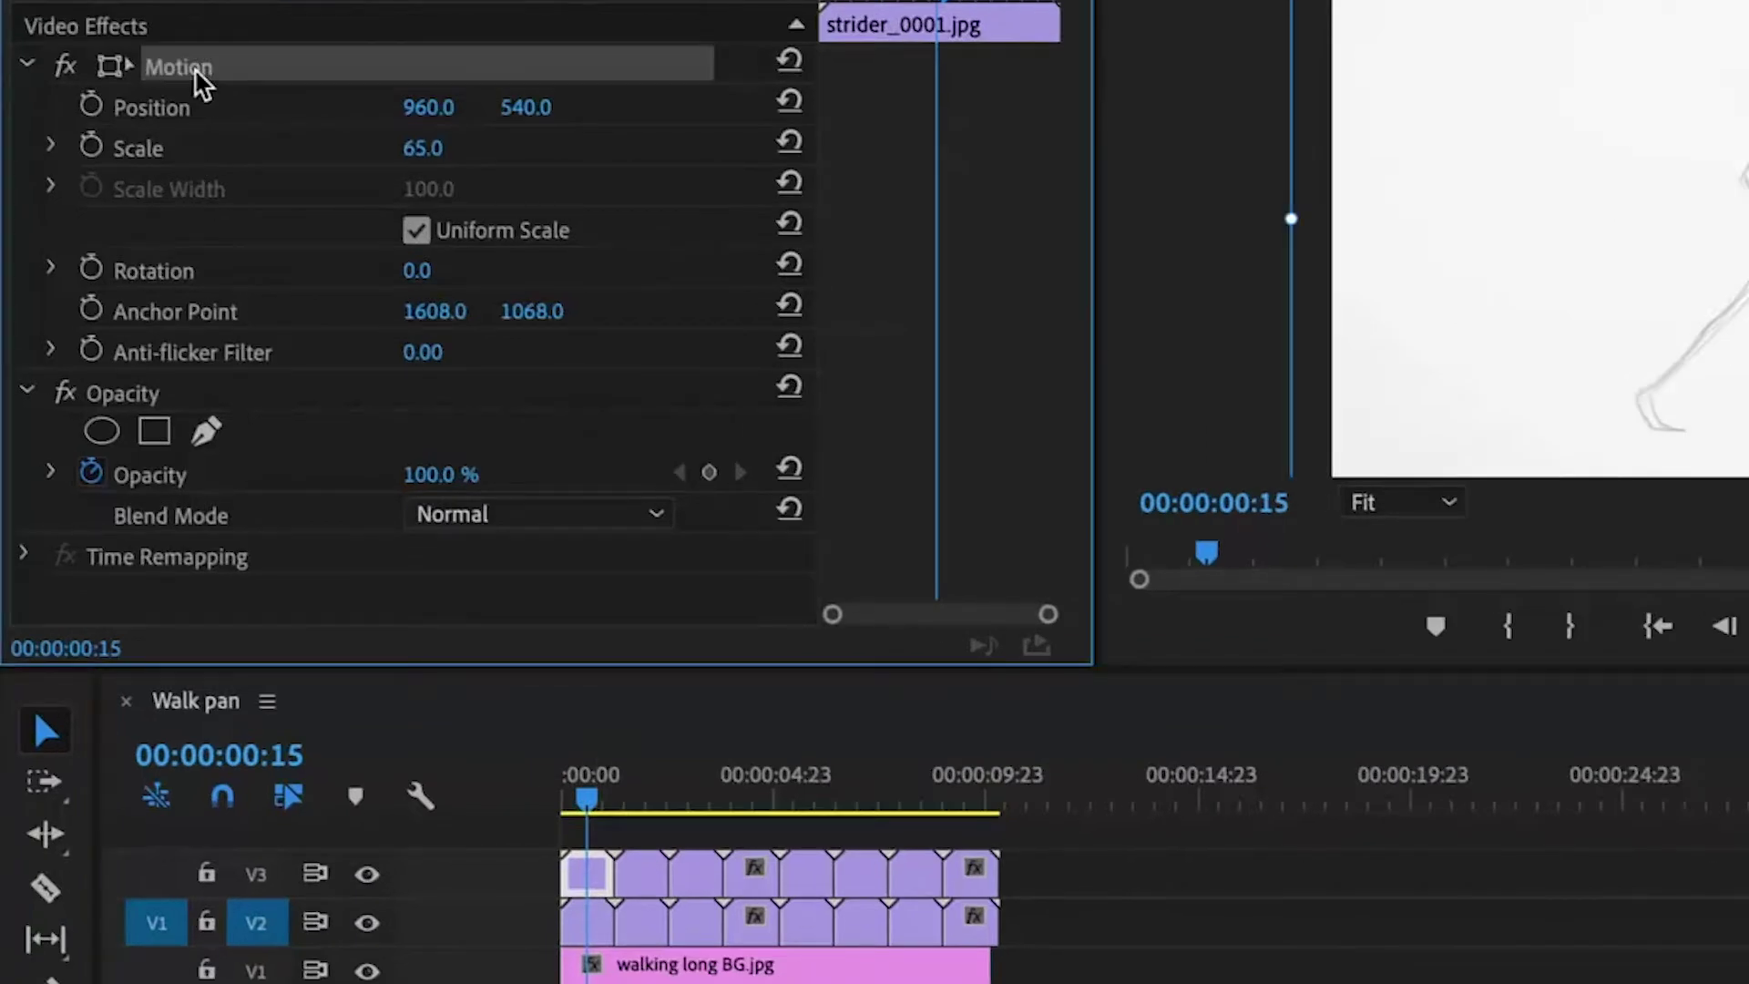
left_click(582, 928)
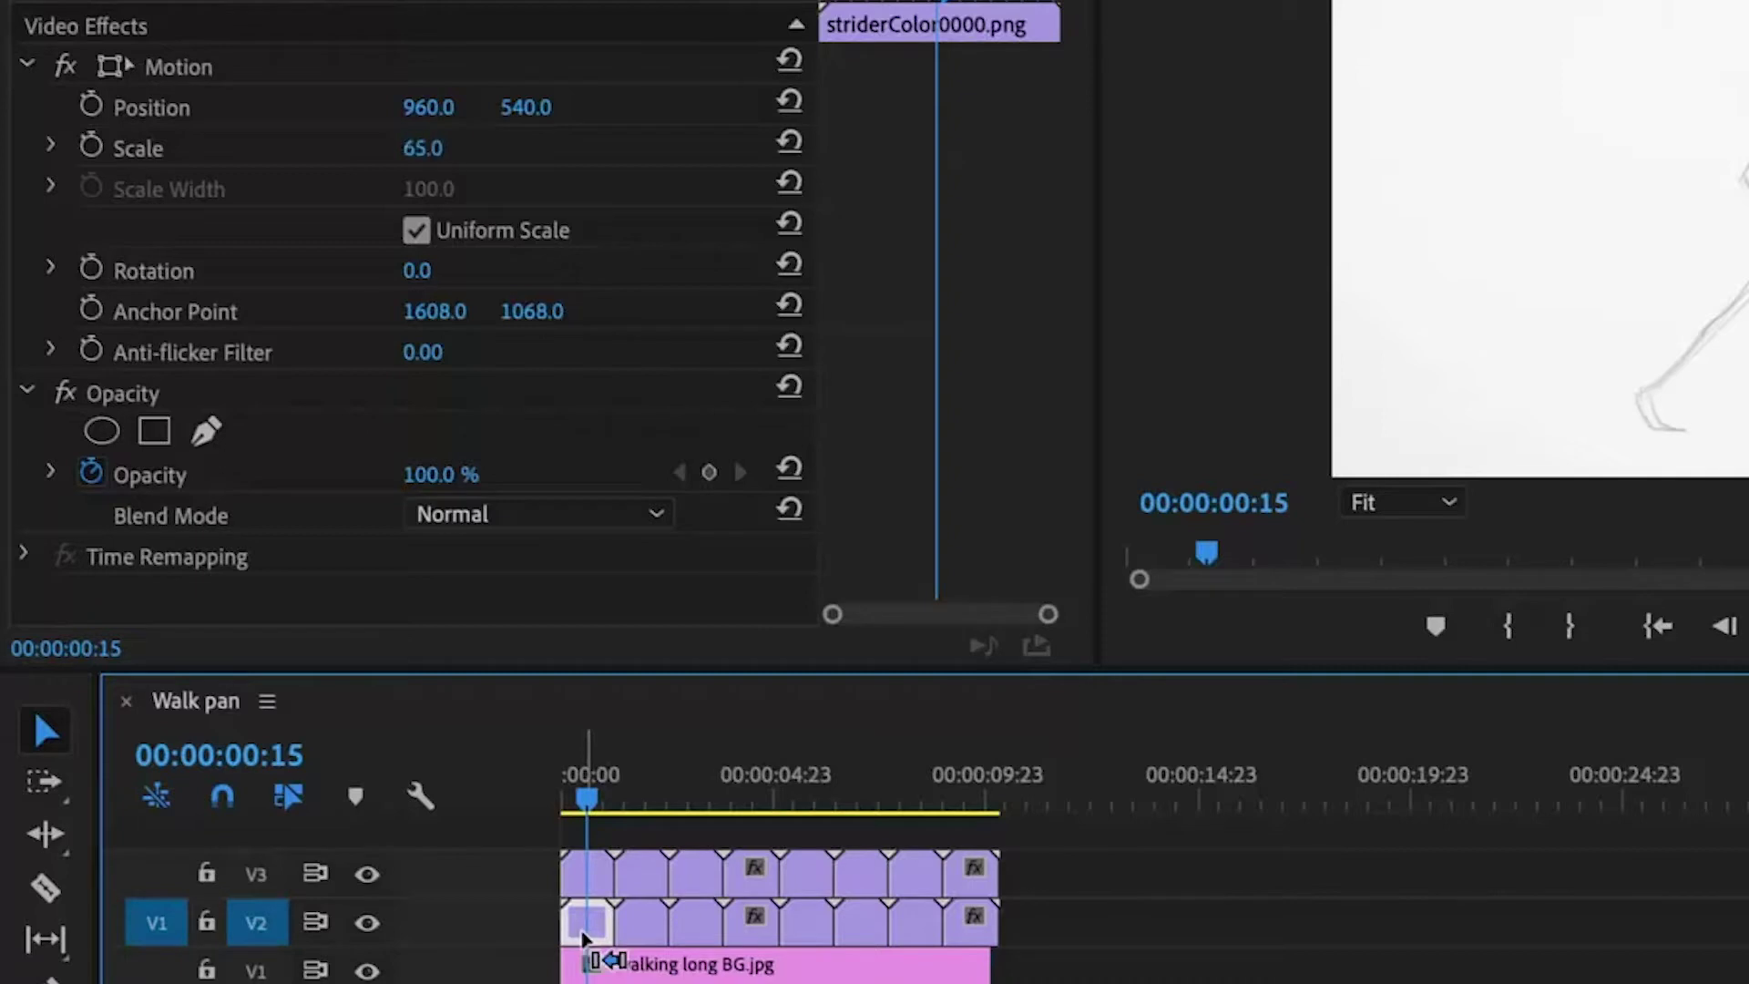
left_click(642, 878)
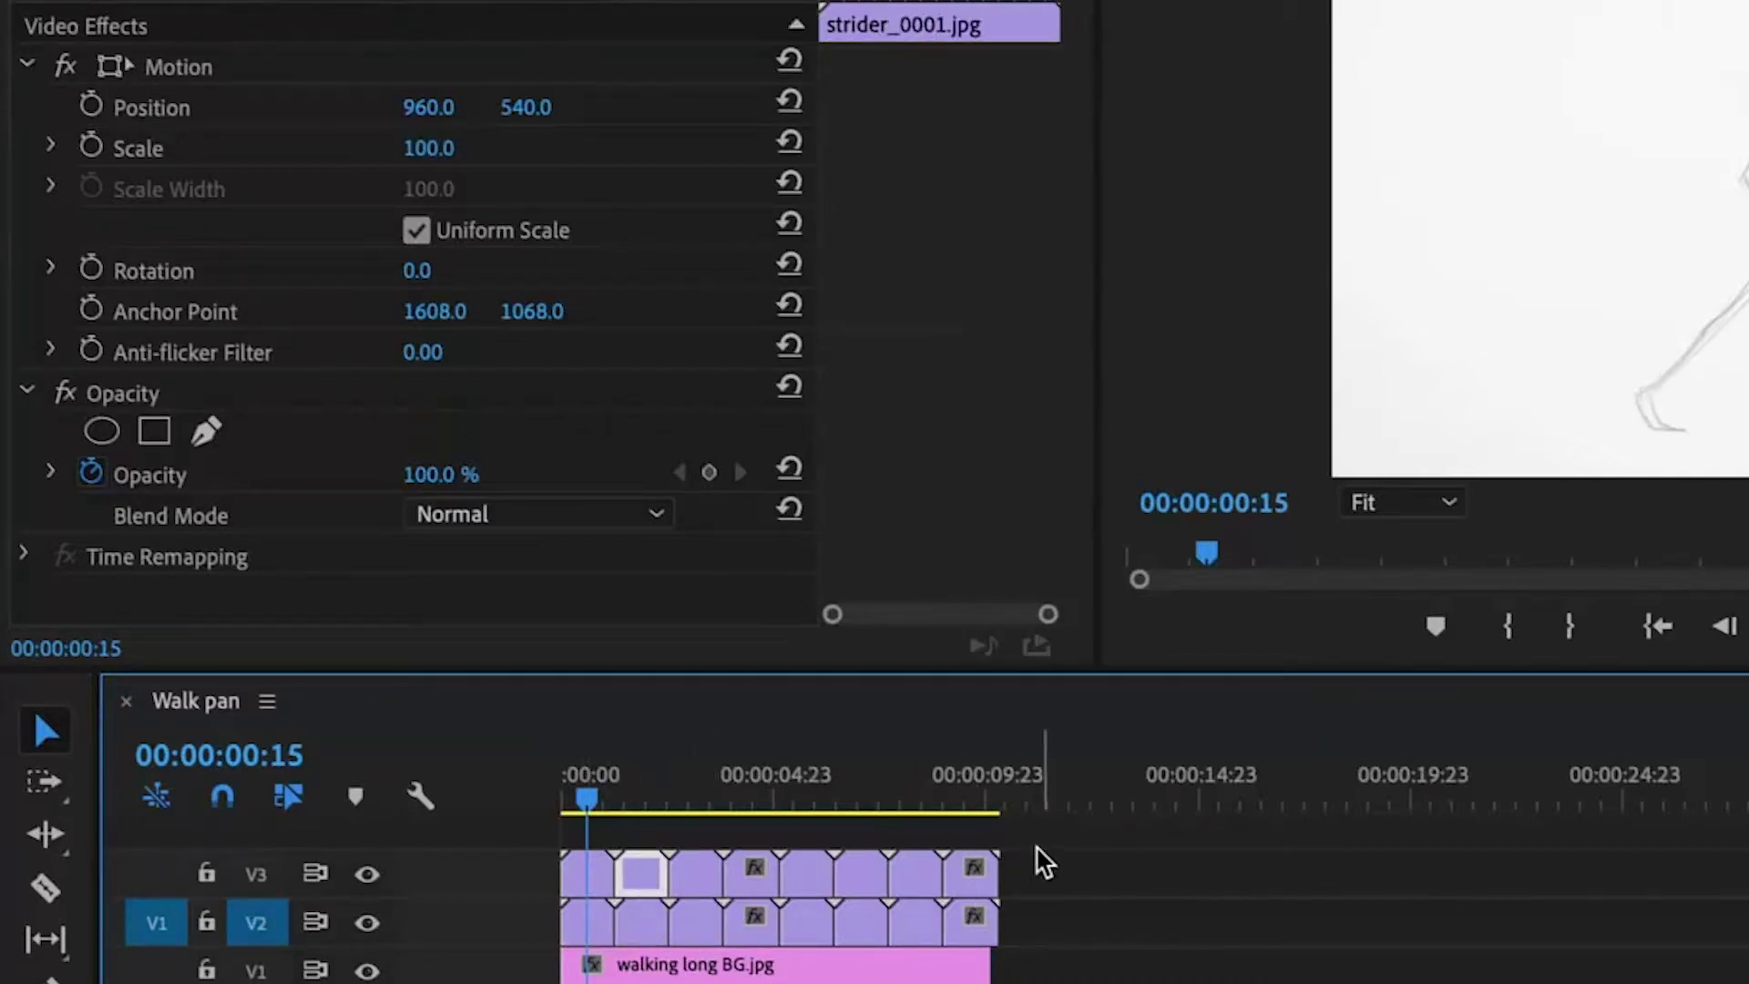
Select the remaining walk frames and play the walk cycle from the start
left_click_drag(1014, 869, 650, 931)
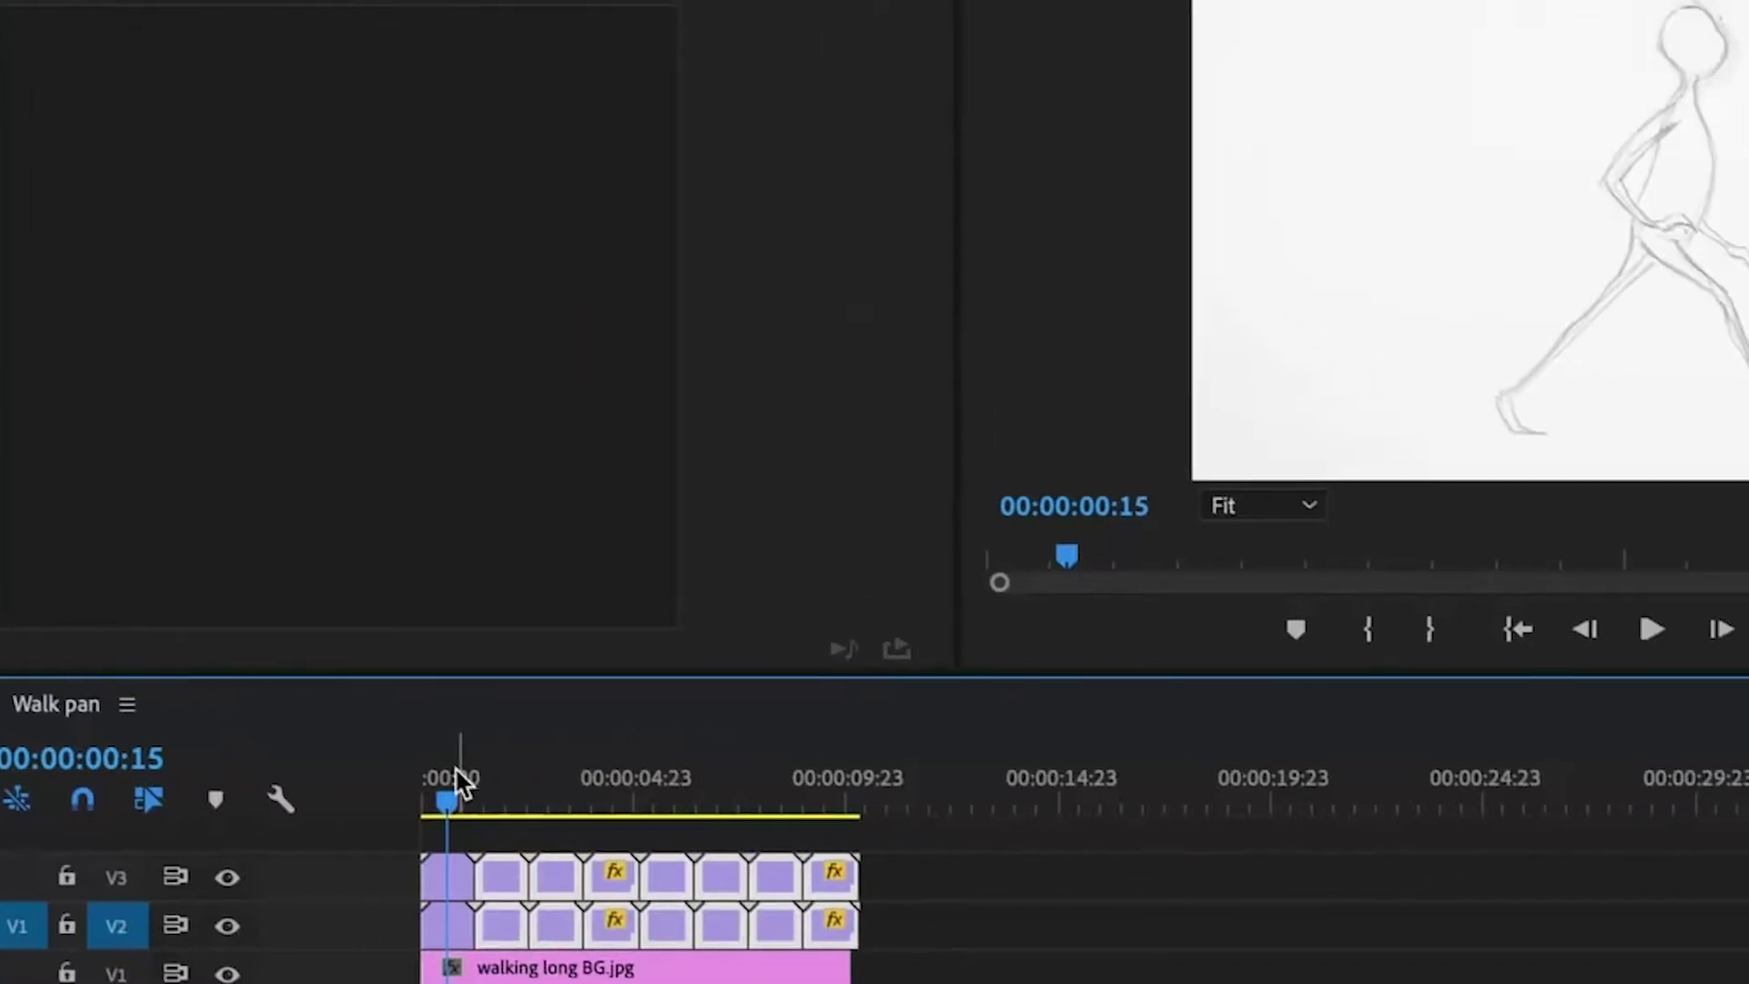
left_click_drag(586, 789, 544, 813)
key("space")
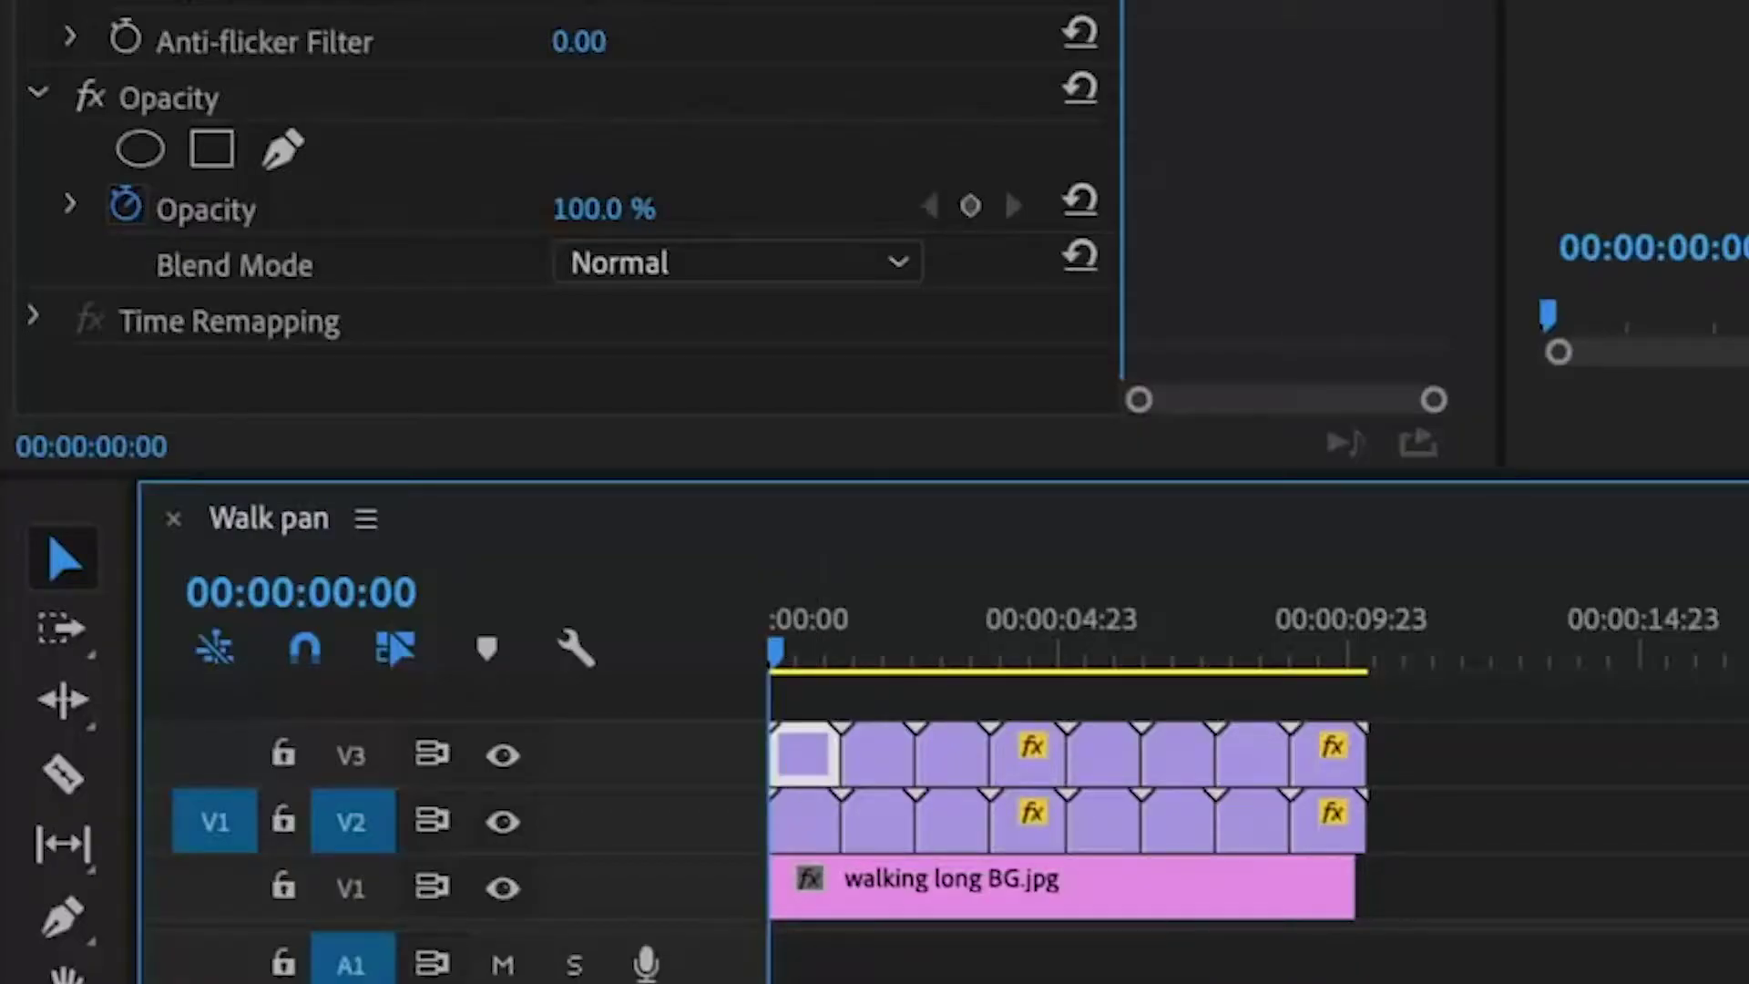
Set the Opacity blend mode to Multiply, apply it to the V3 pencil frames, and preview
left_click(642, 273)
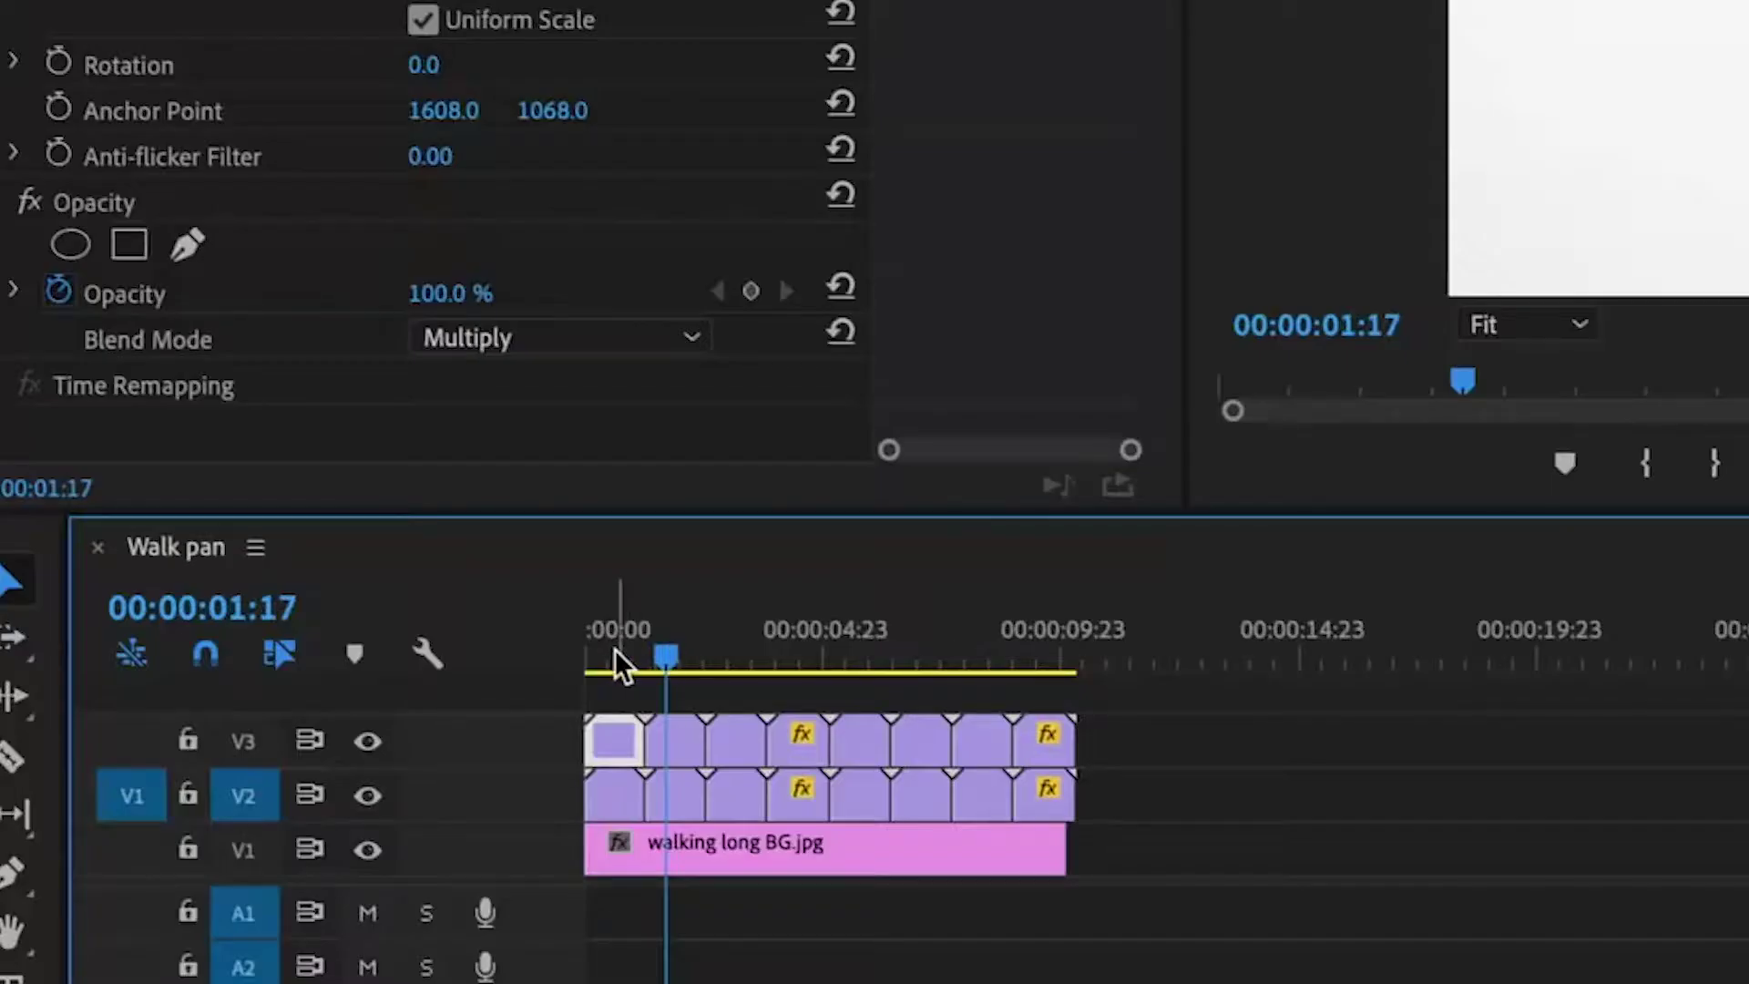
left_click_drag(614, 650, 586, 654)
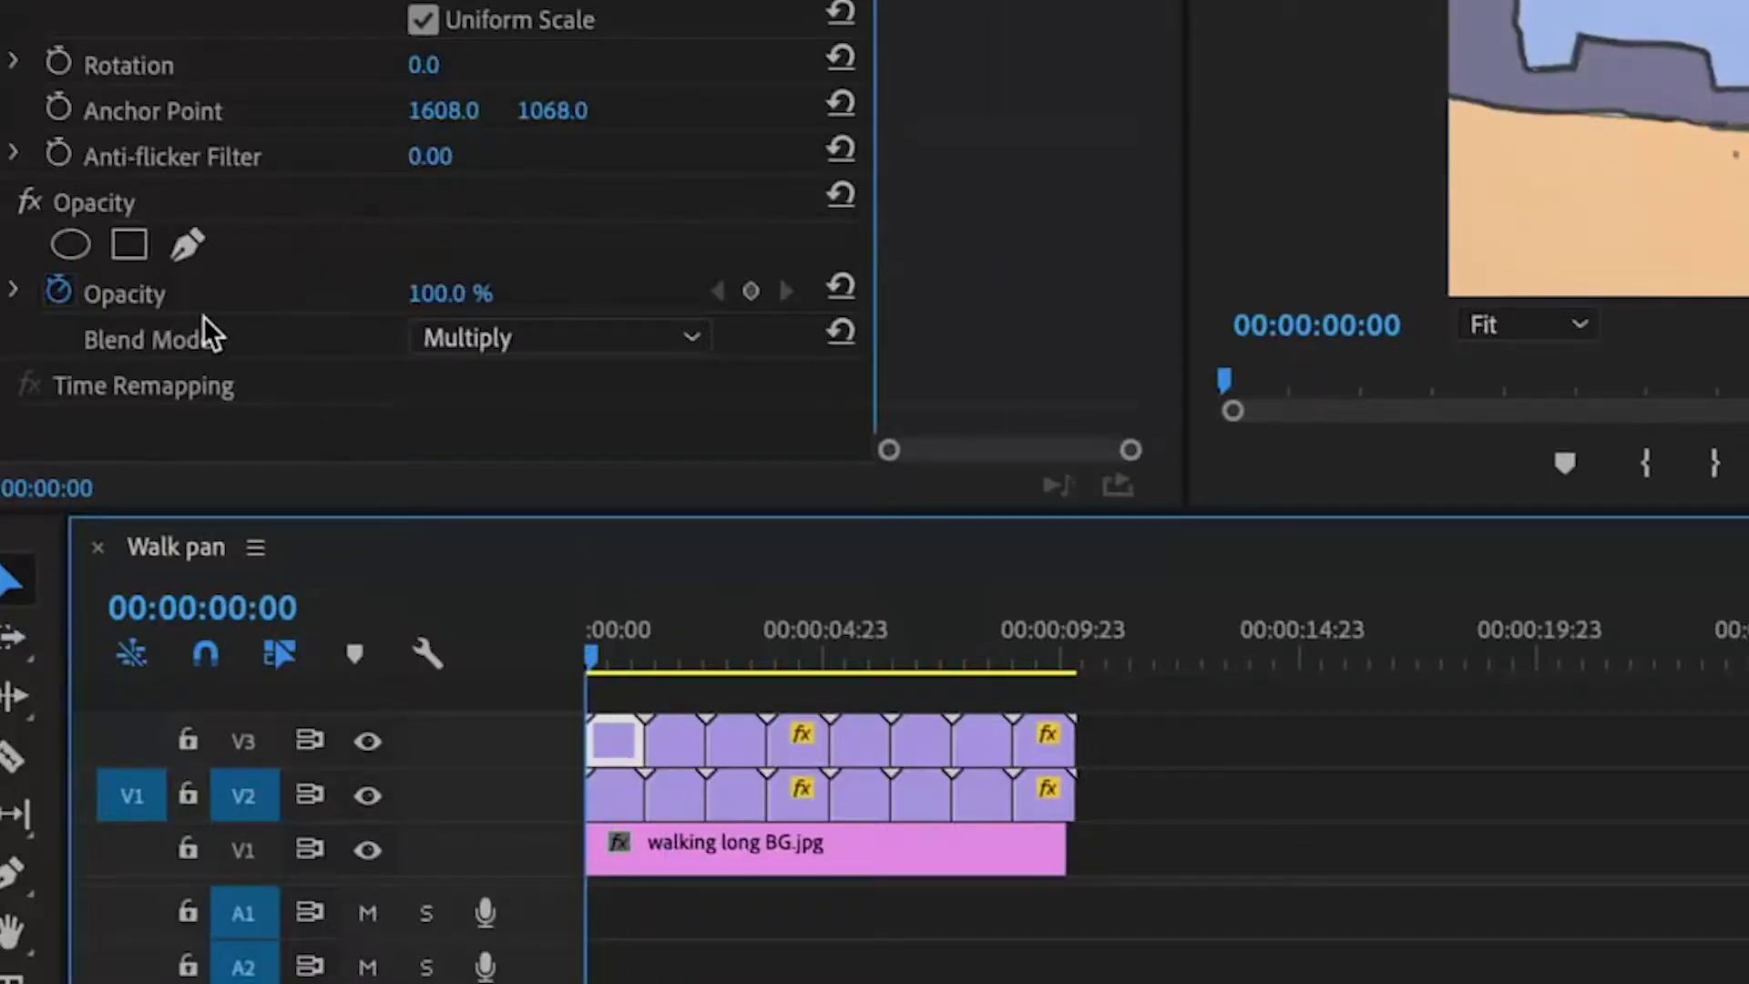
left_click(91, 205)
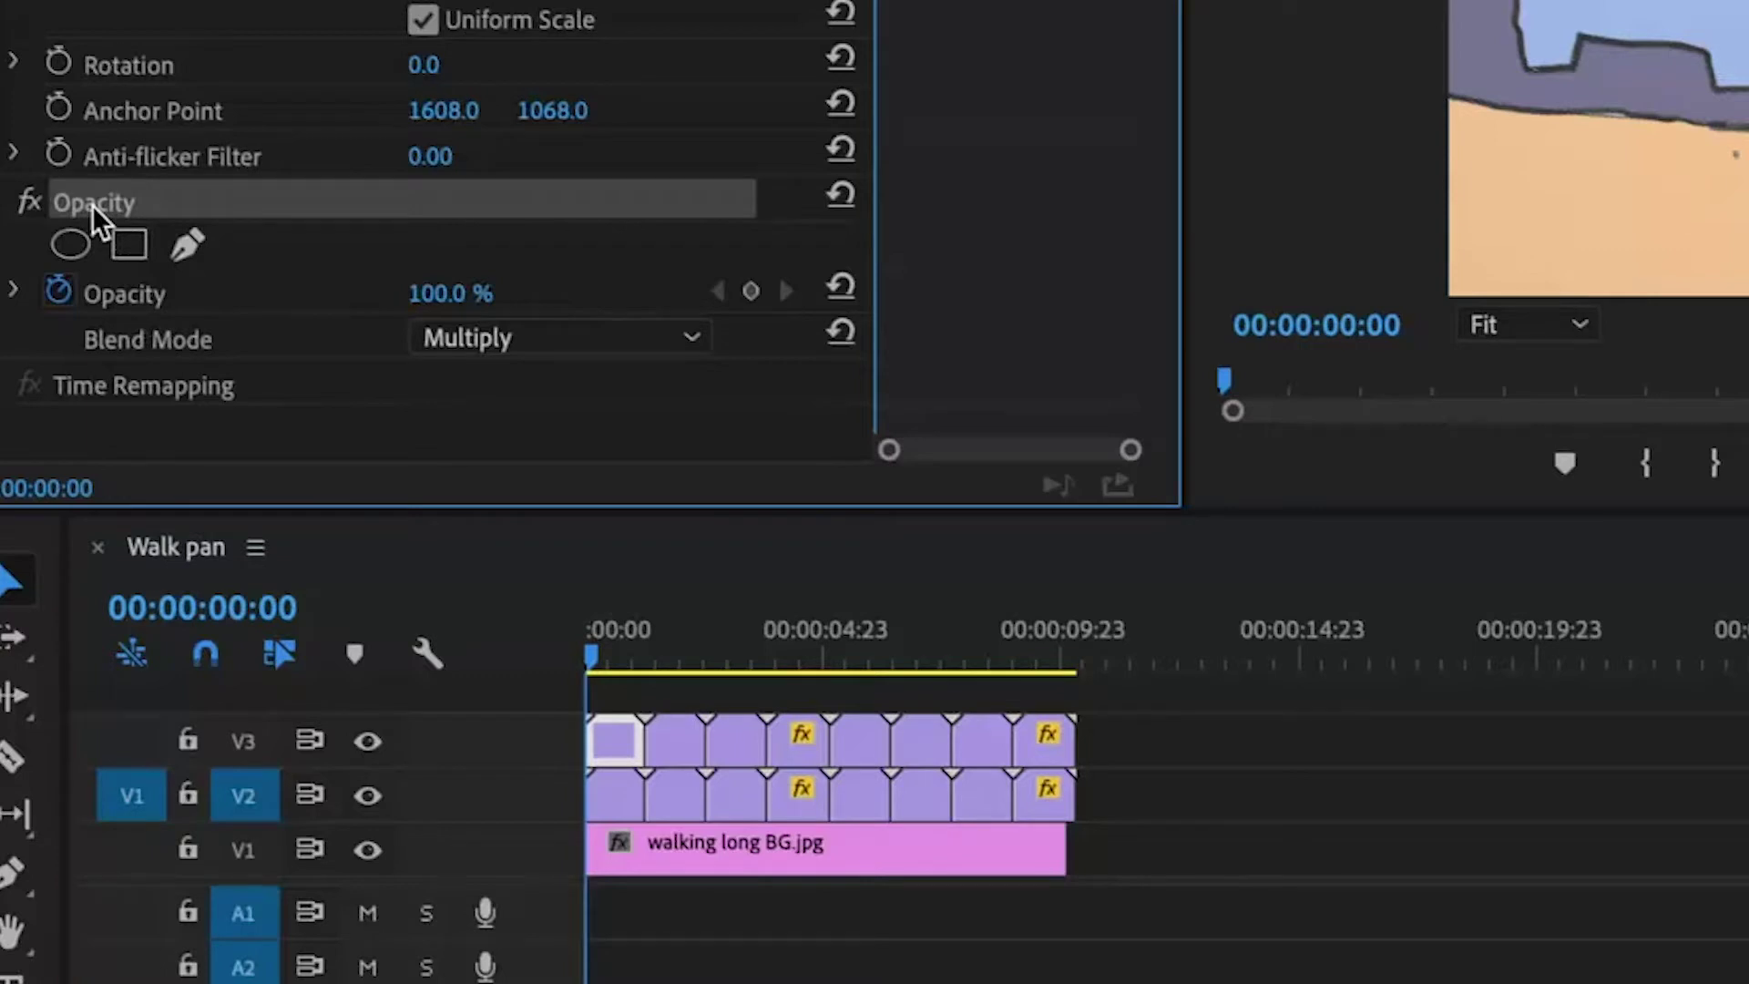
left_click_drag(676, 699, 1060, 752)
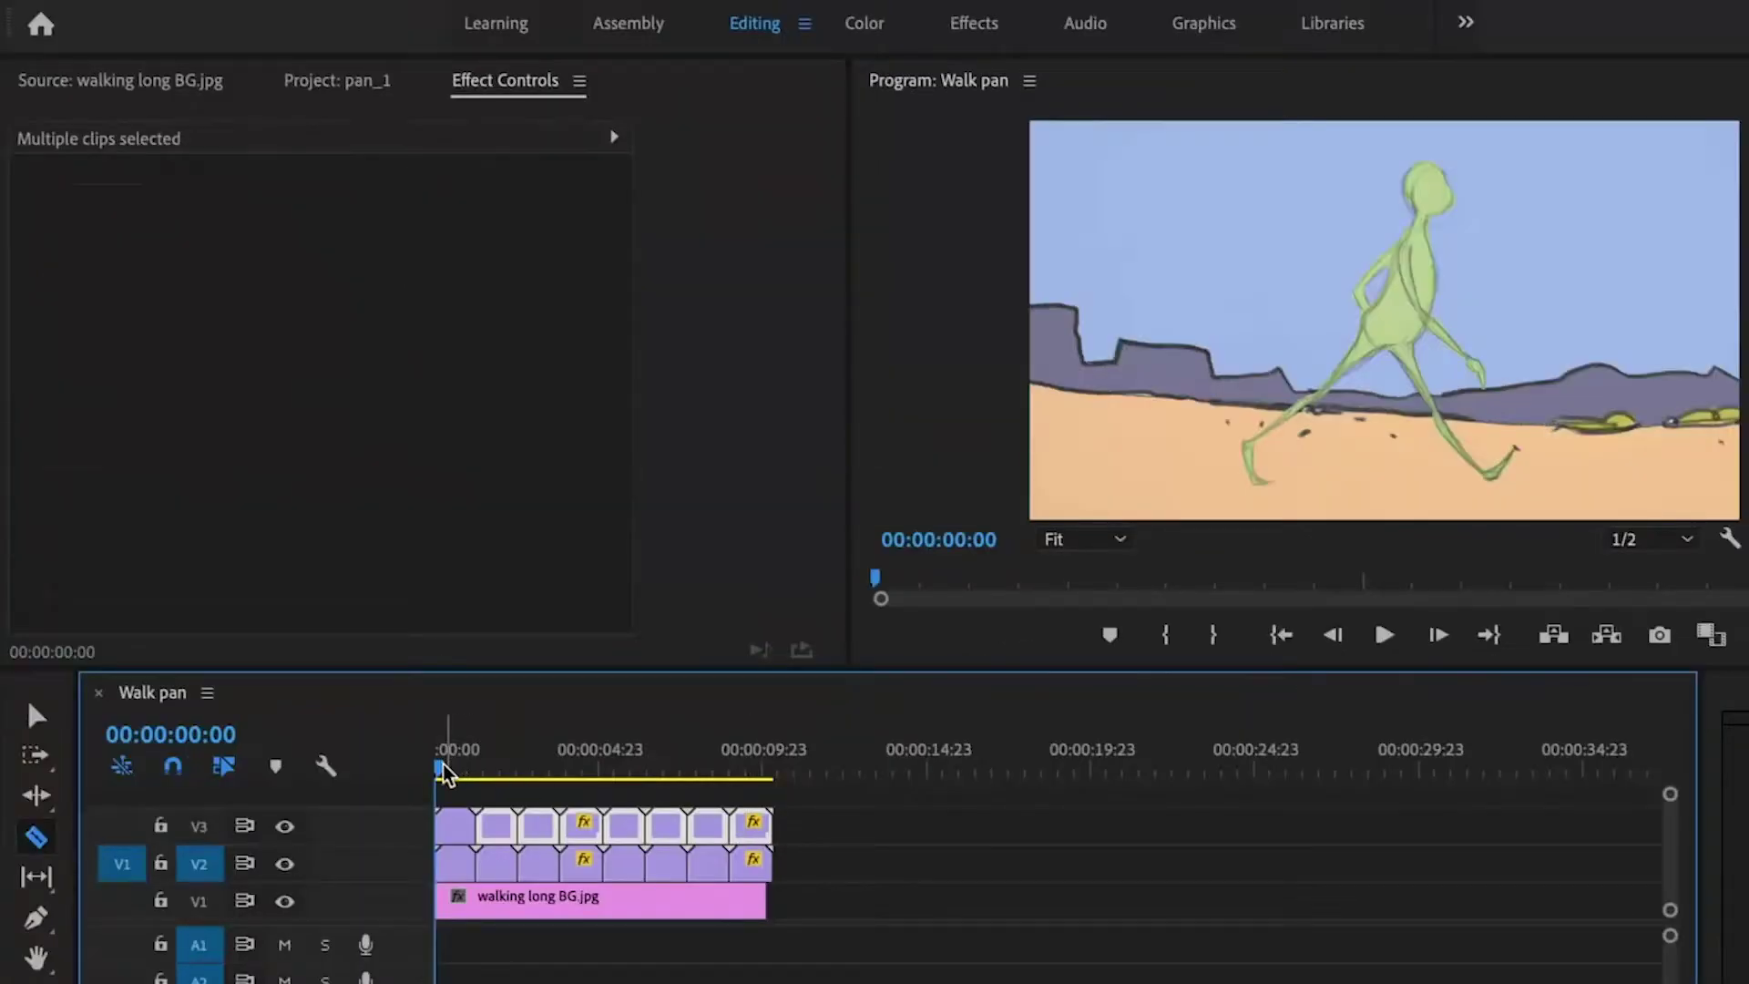
key("space")
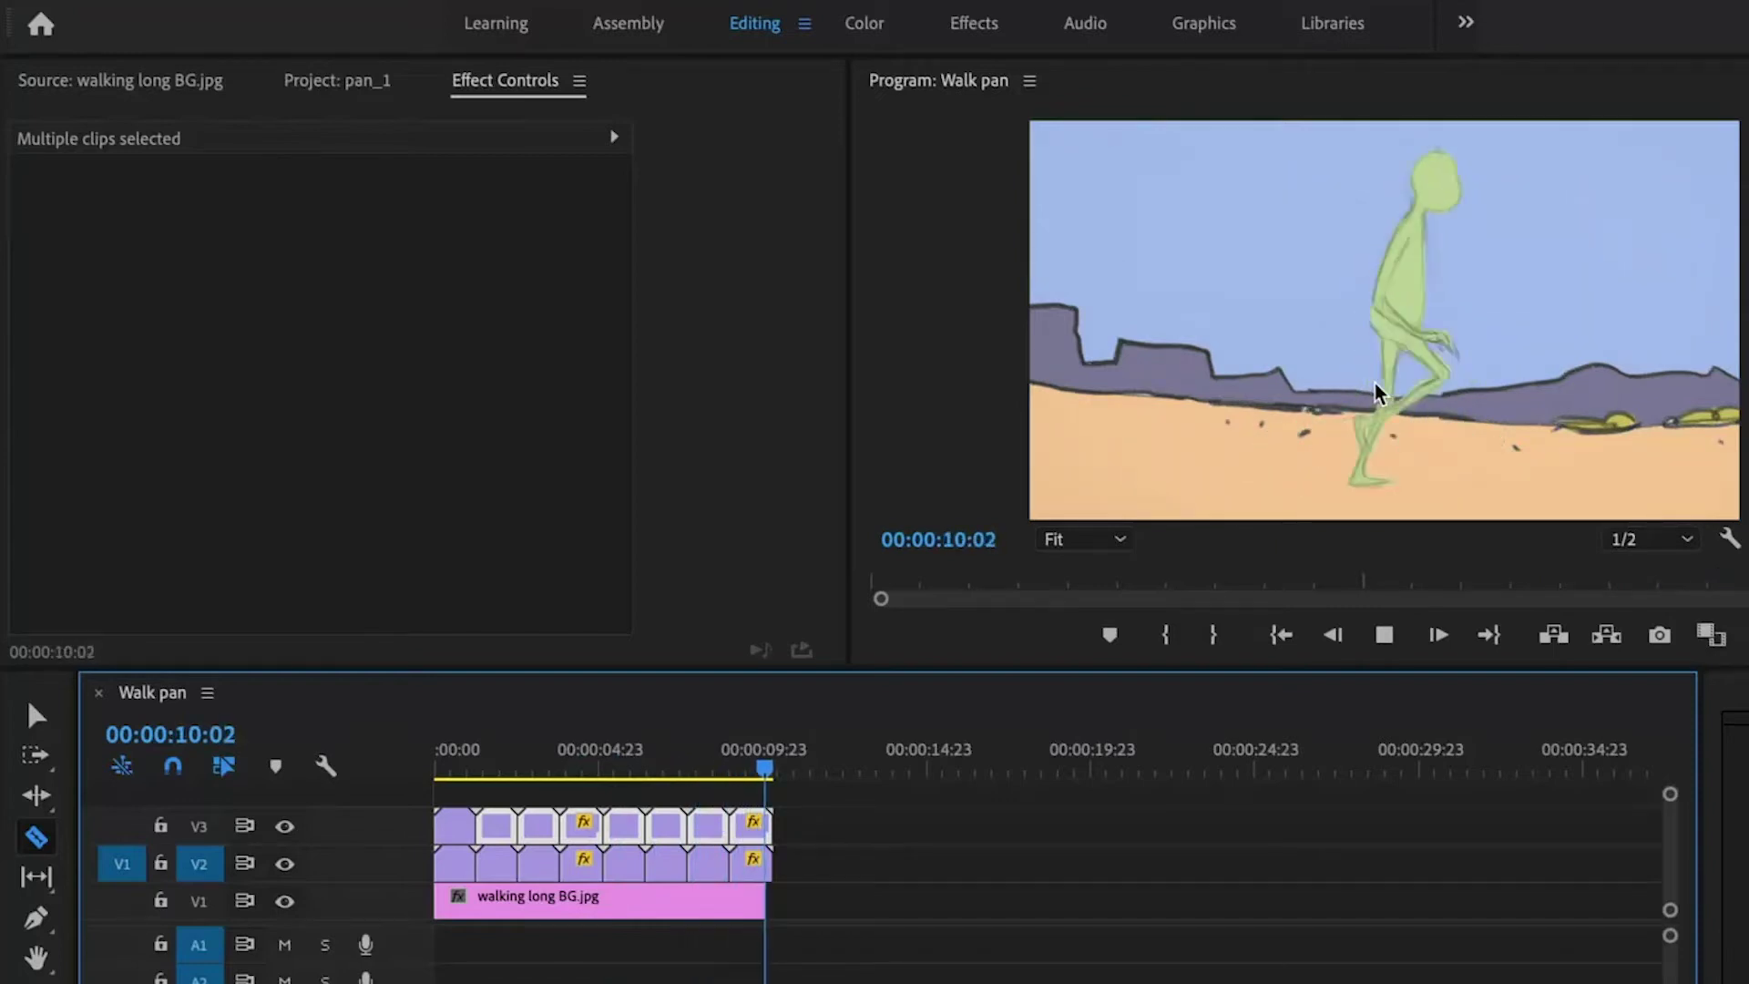
left_click_drag(443, 771, 438, 775)
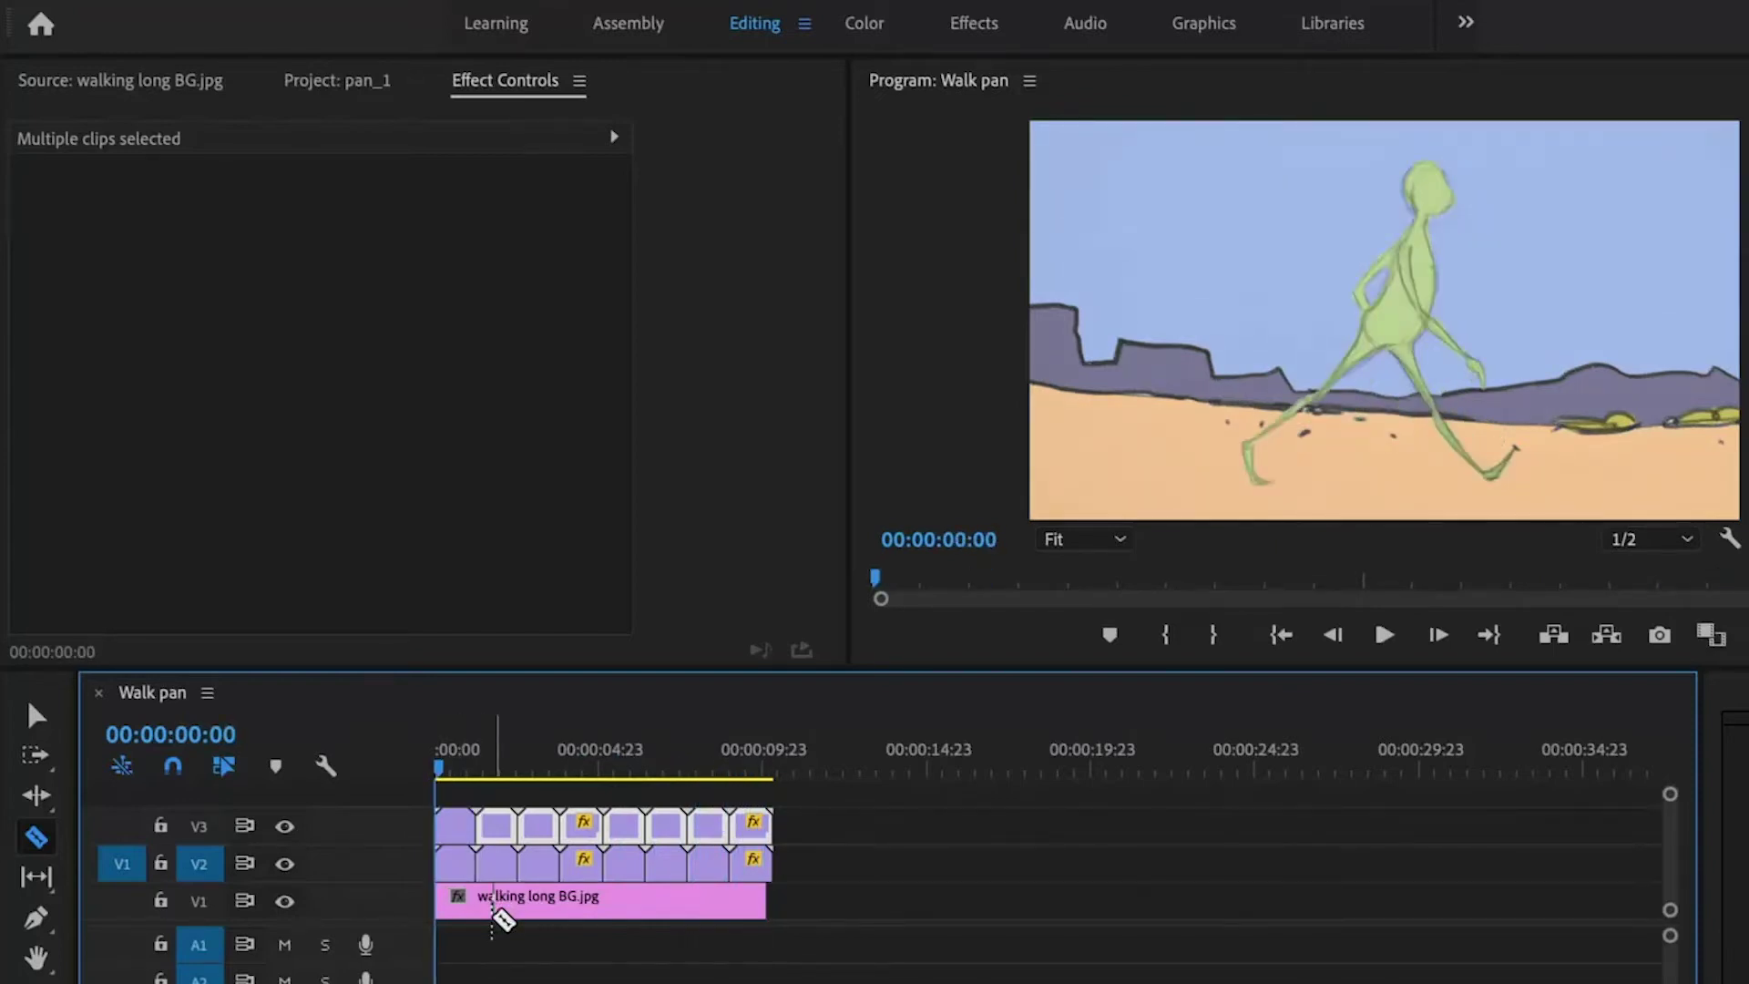
Keyframe the background's Position X from 2696 at the start to -756.1 at the end
key("v")
left_click(507, 900)
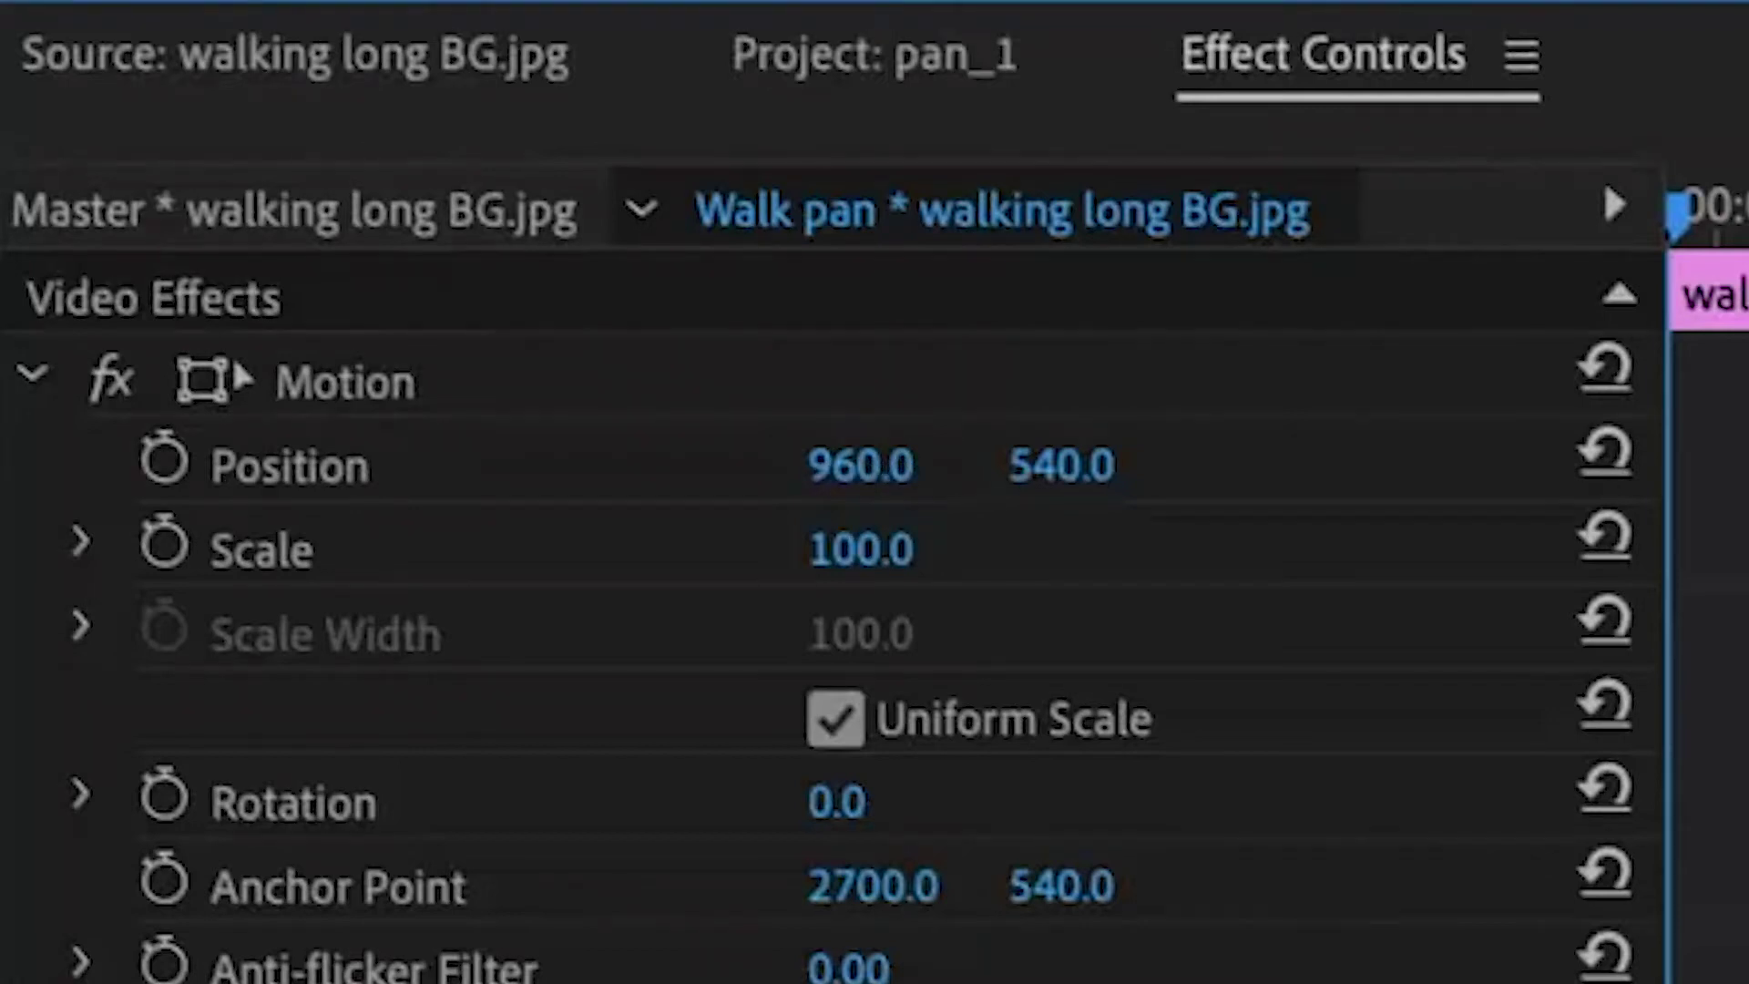
left_click_drag(861, 465, 1490, 466)
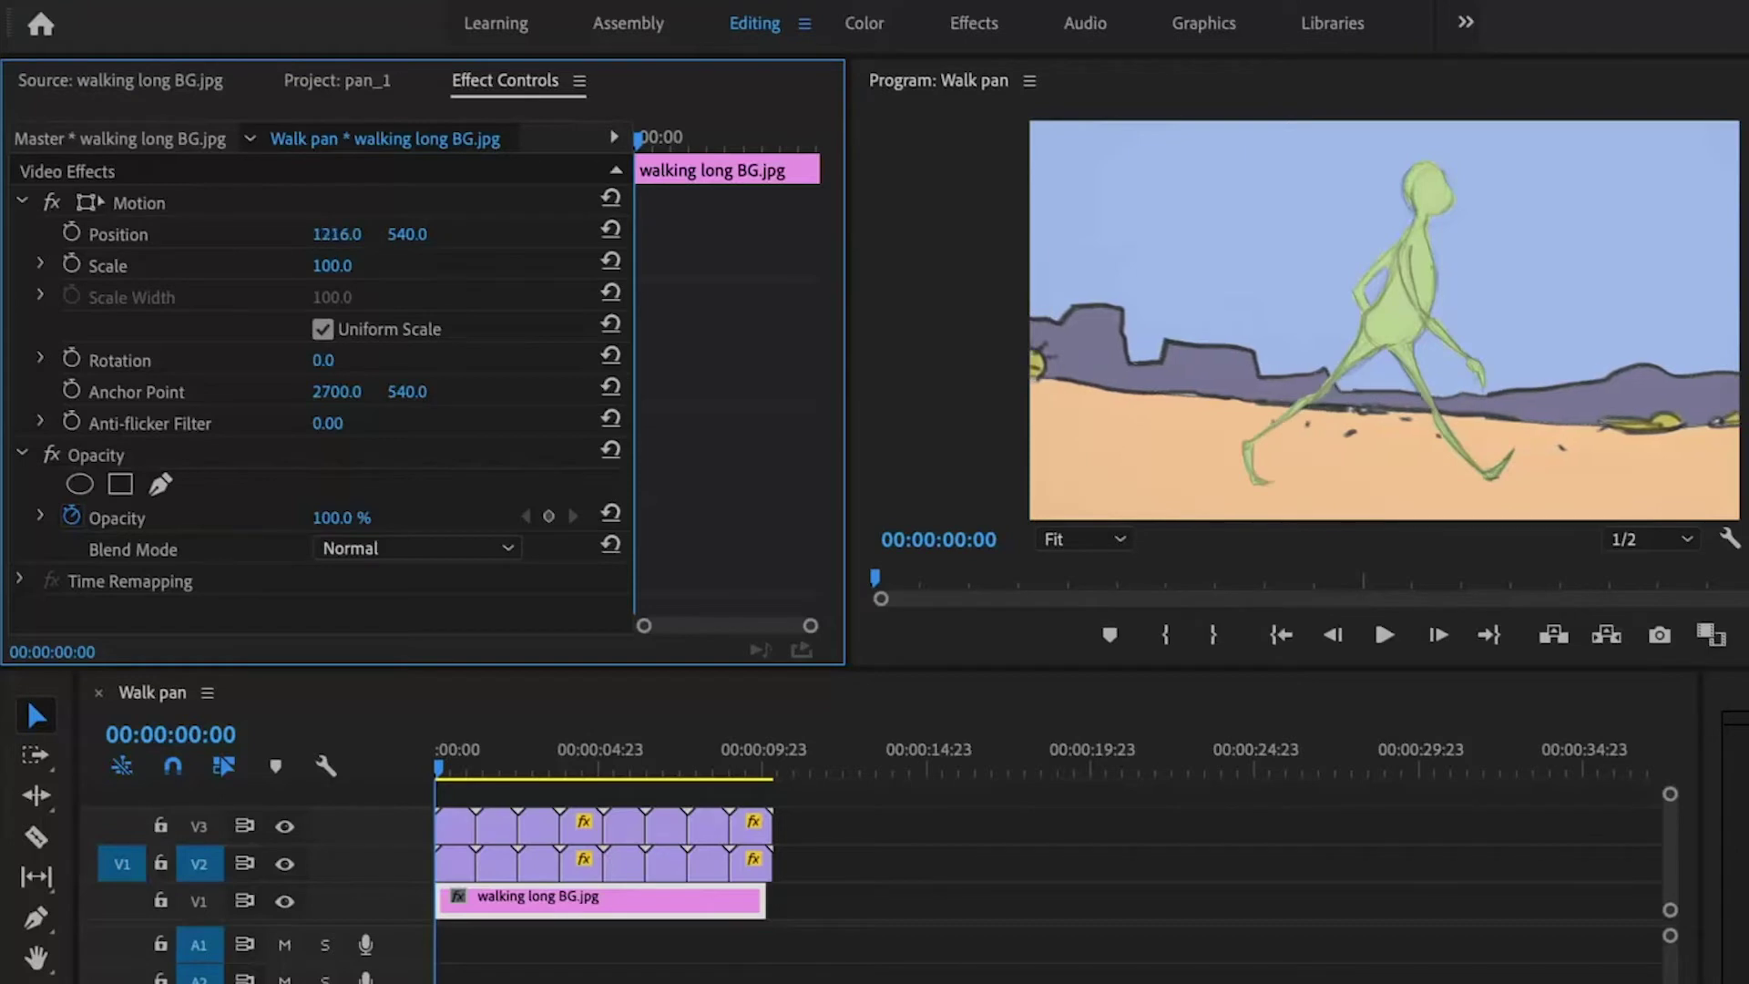
left_click_drag(337, 234, 1249, 234)
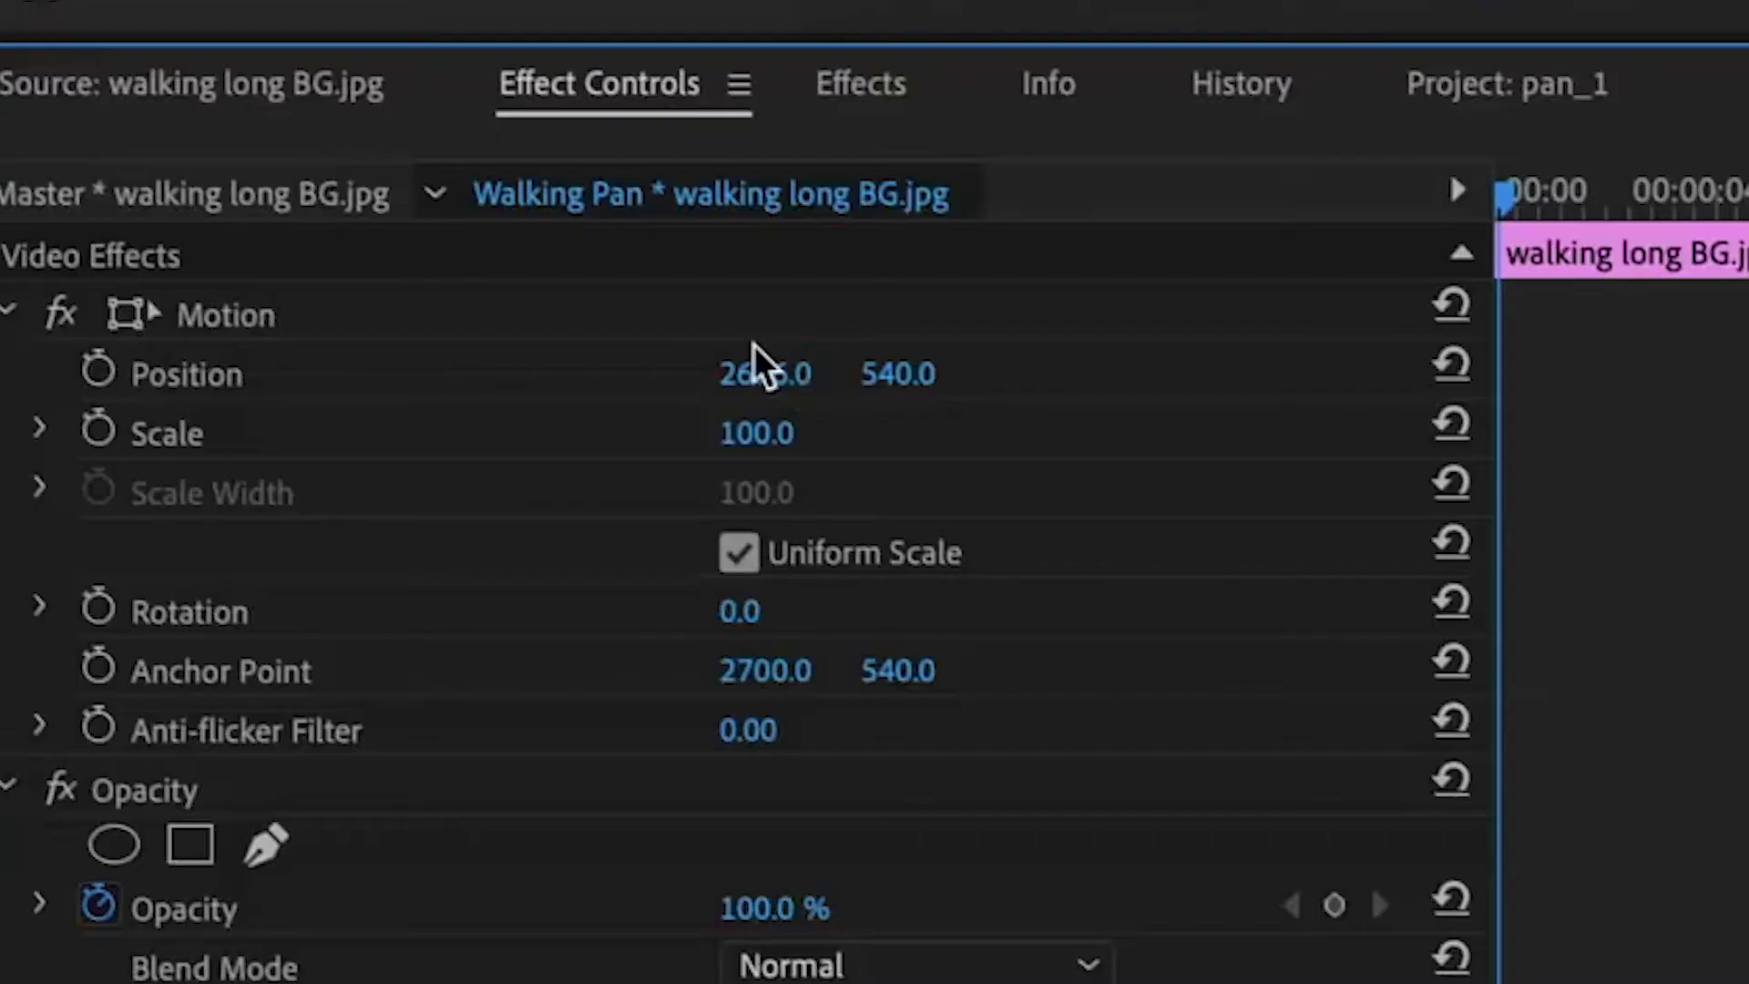
left_click(99, 370)
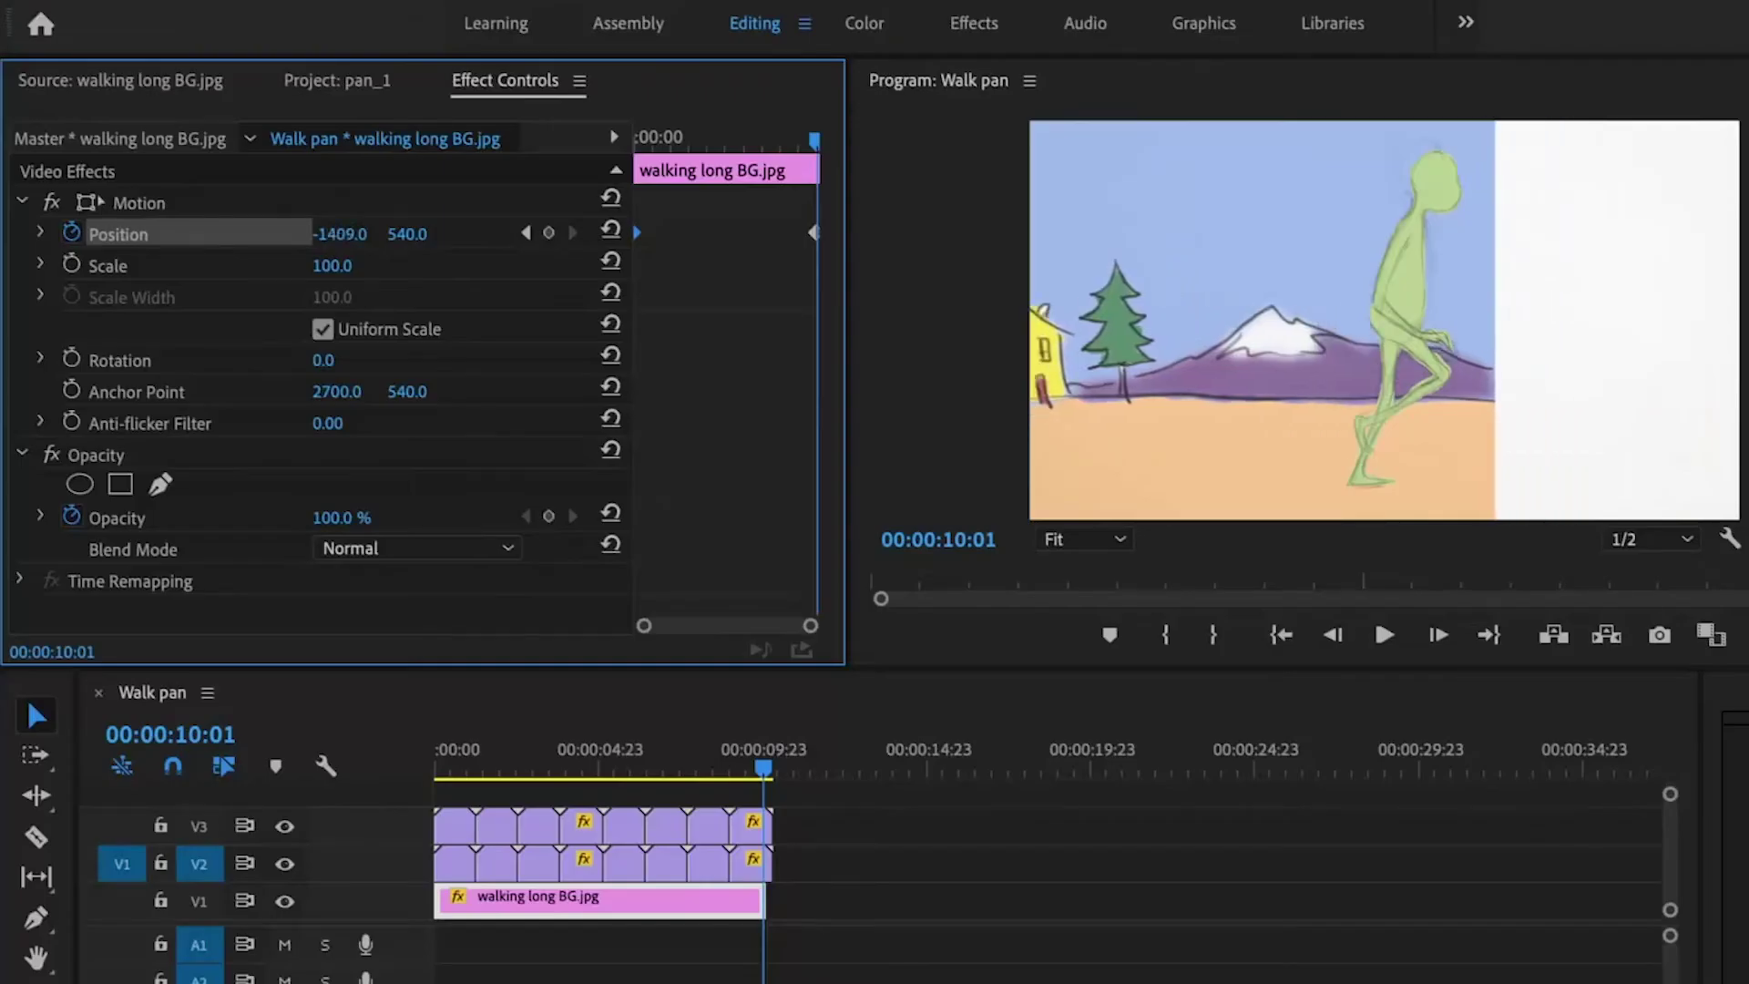
left_click_drag(337, 233, 433, 234)
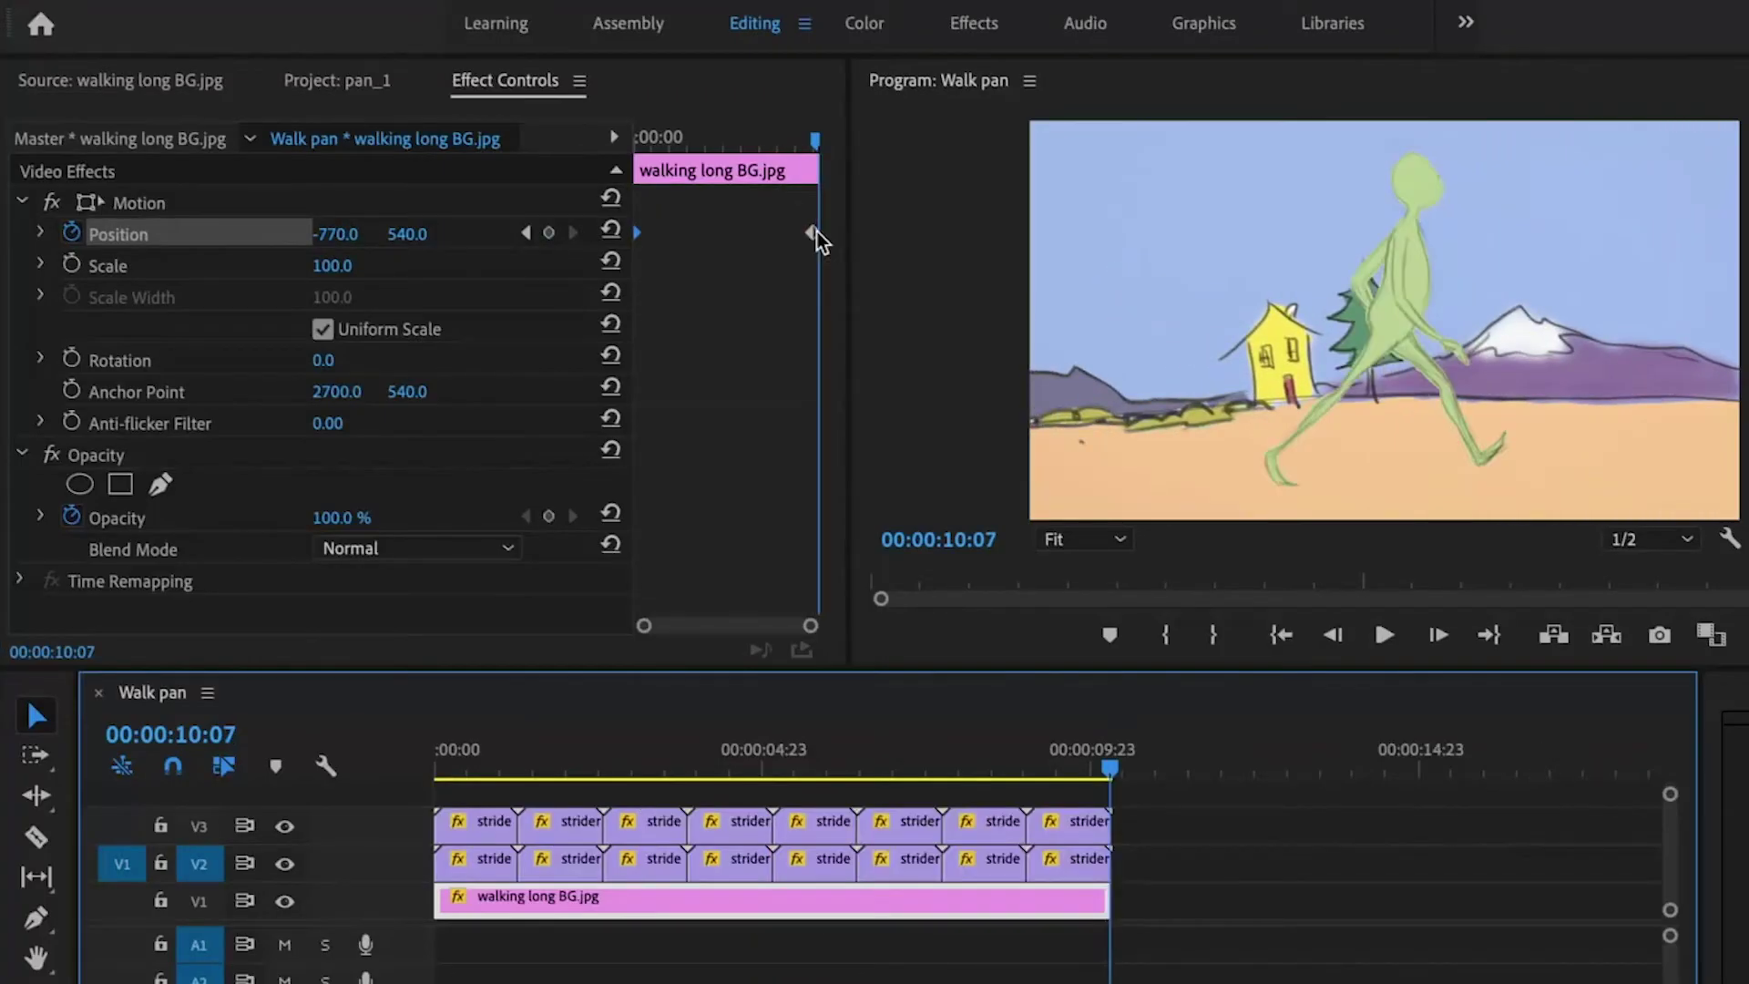
left_click_drag(817, 232, 817, 264)
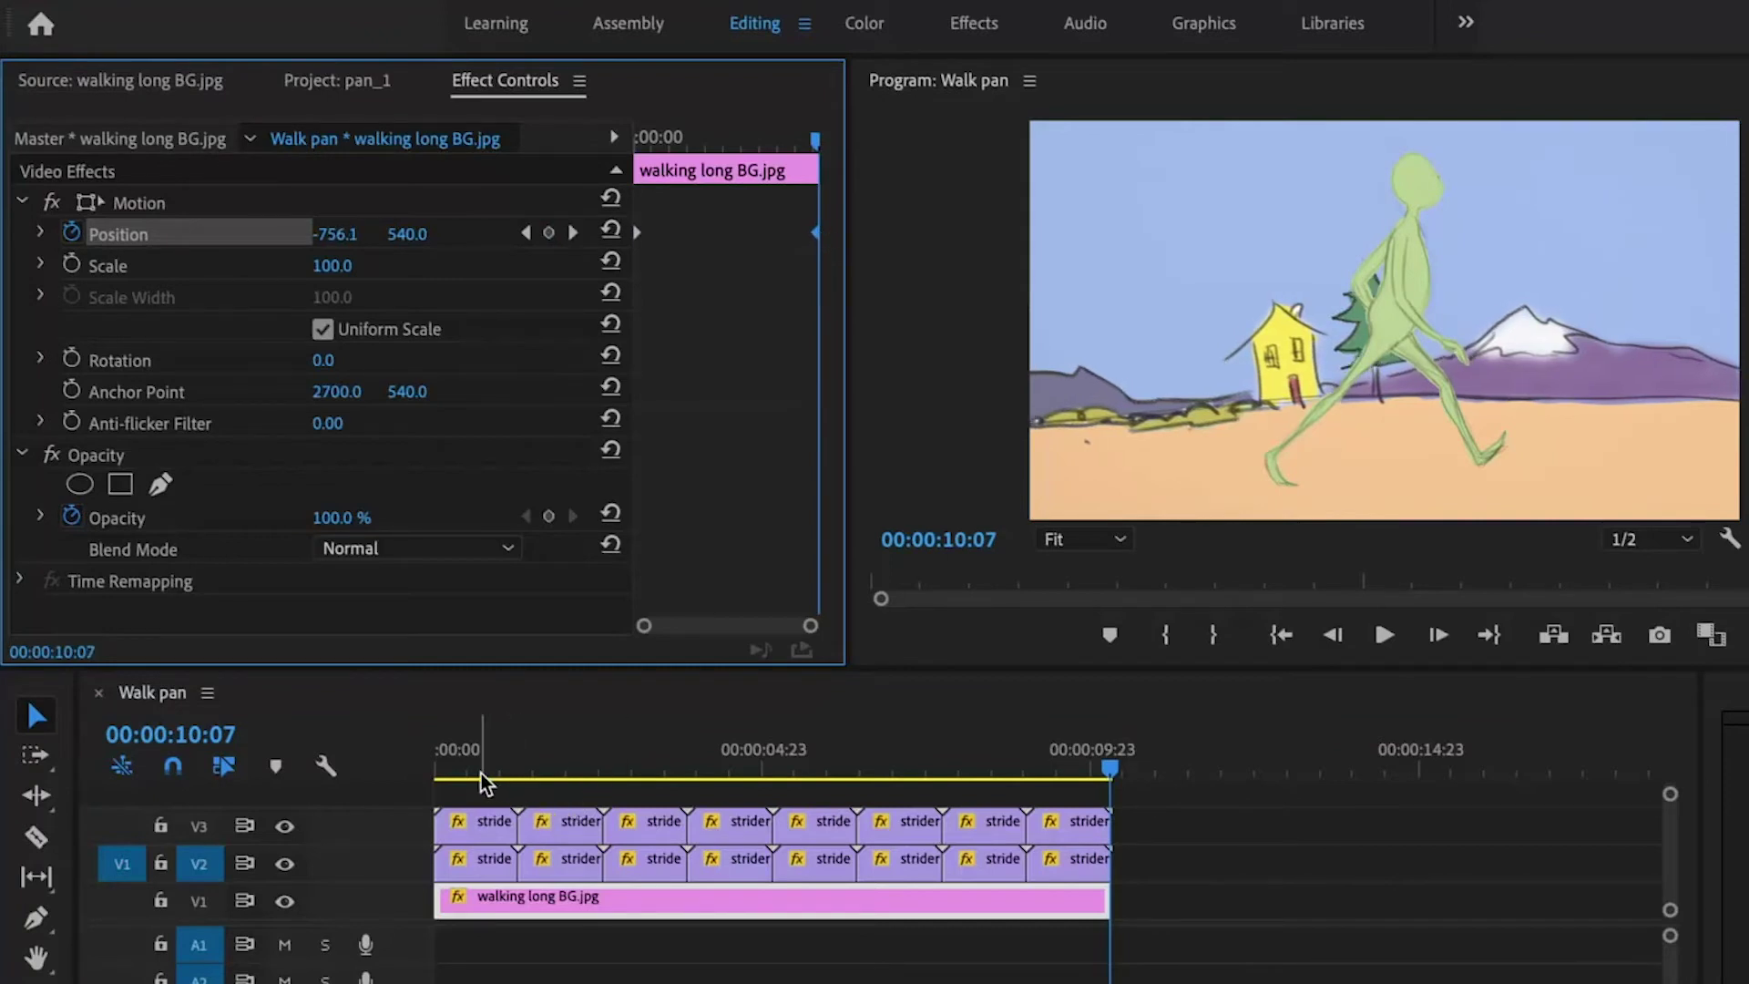
left_click_drag(483, 776, 414, 773)
Drag the last Position keyframe to about 00:00:05:23 so the pan ends at -770
key("space")
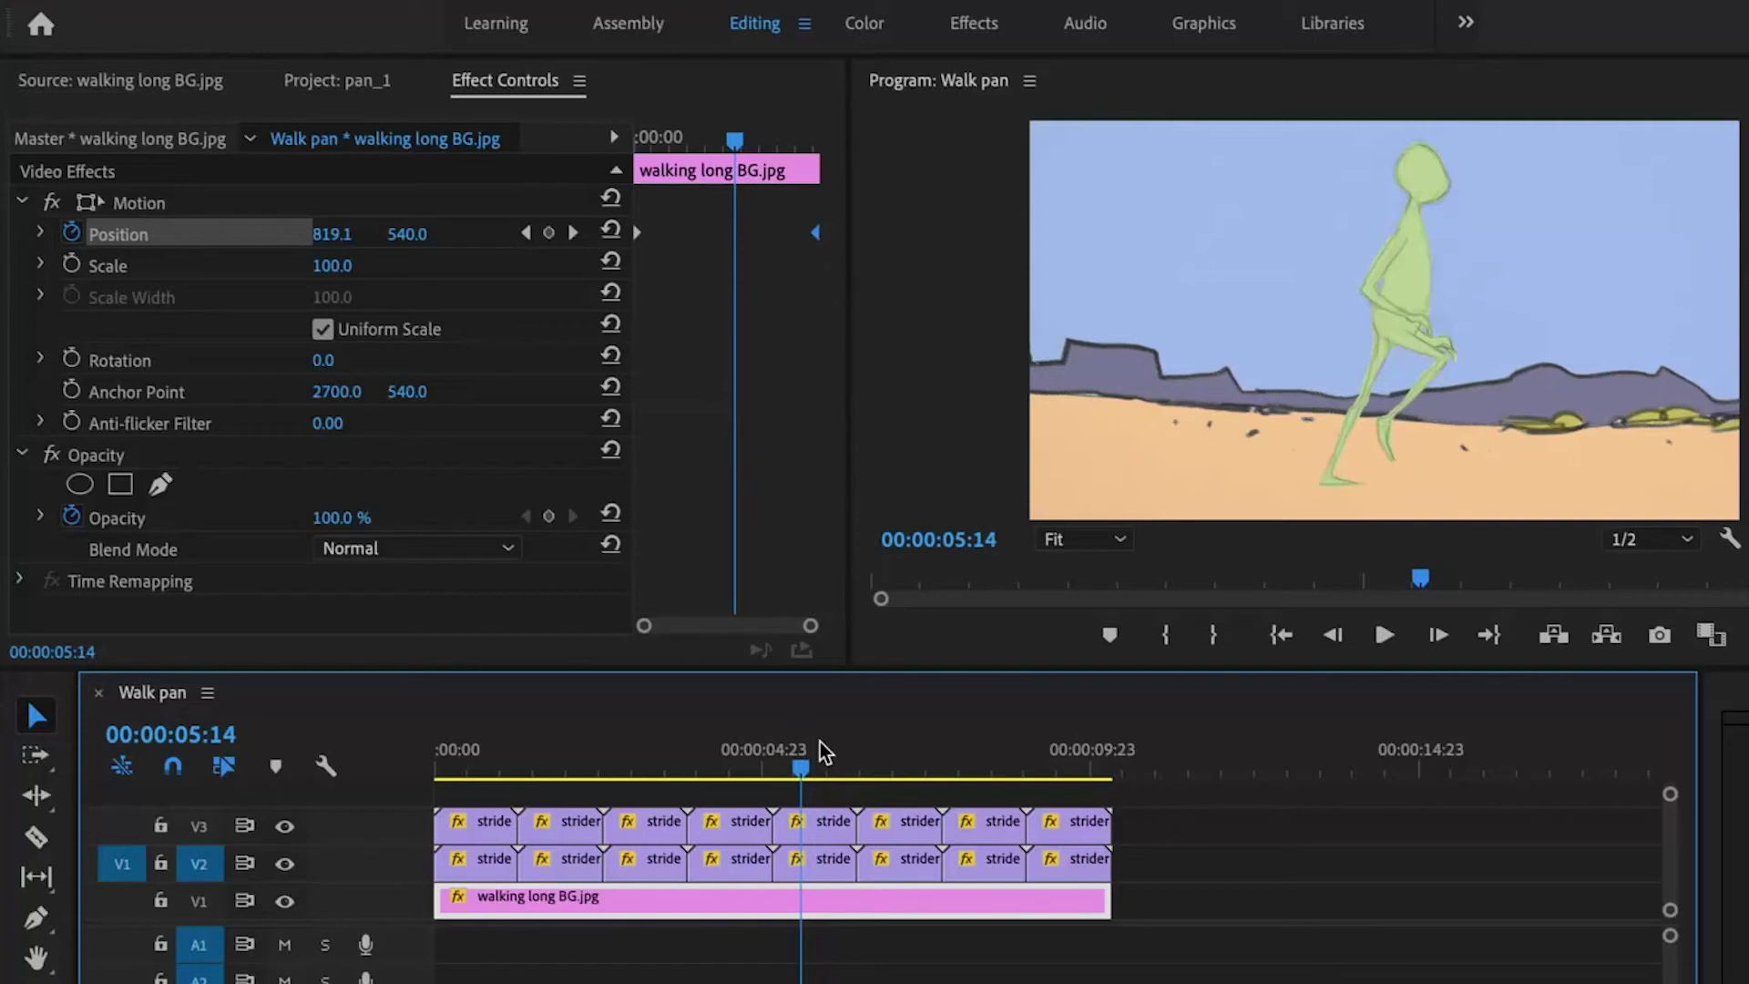
left_click_drag(802, 776, 772, 776)
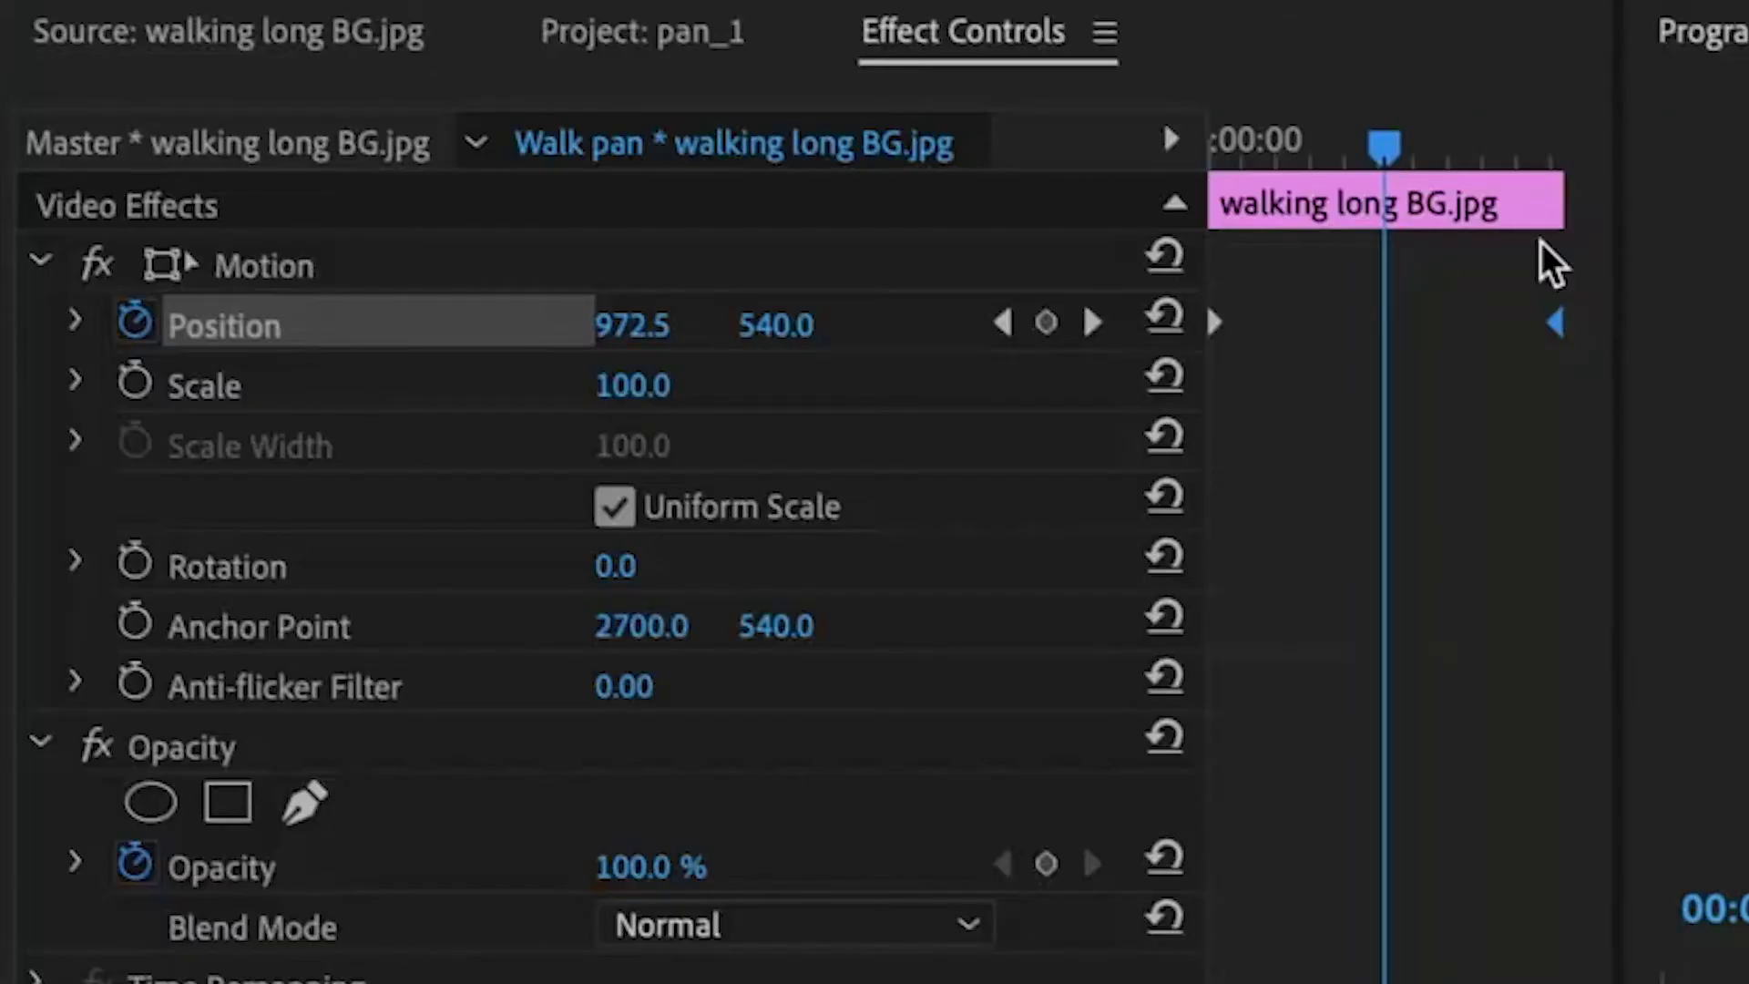
left_click_drag(1564, 346, 1403, 369)
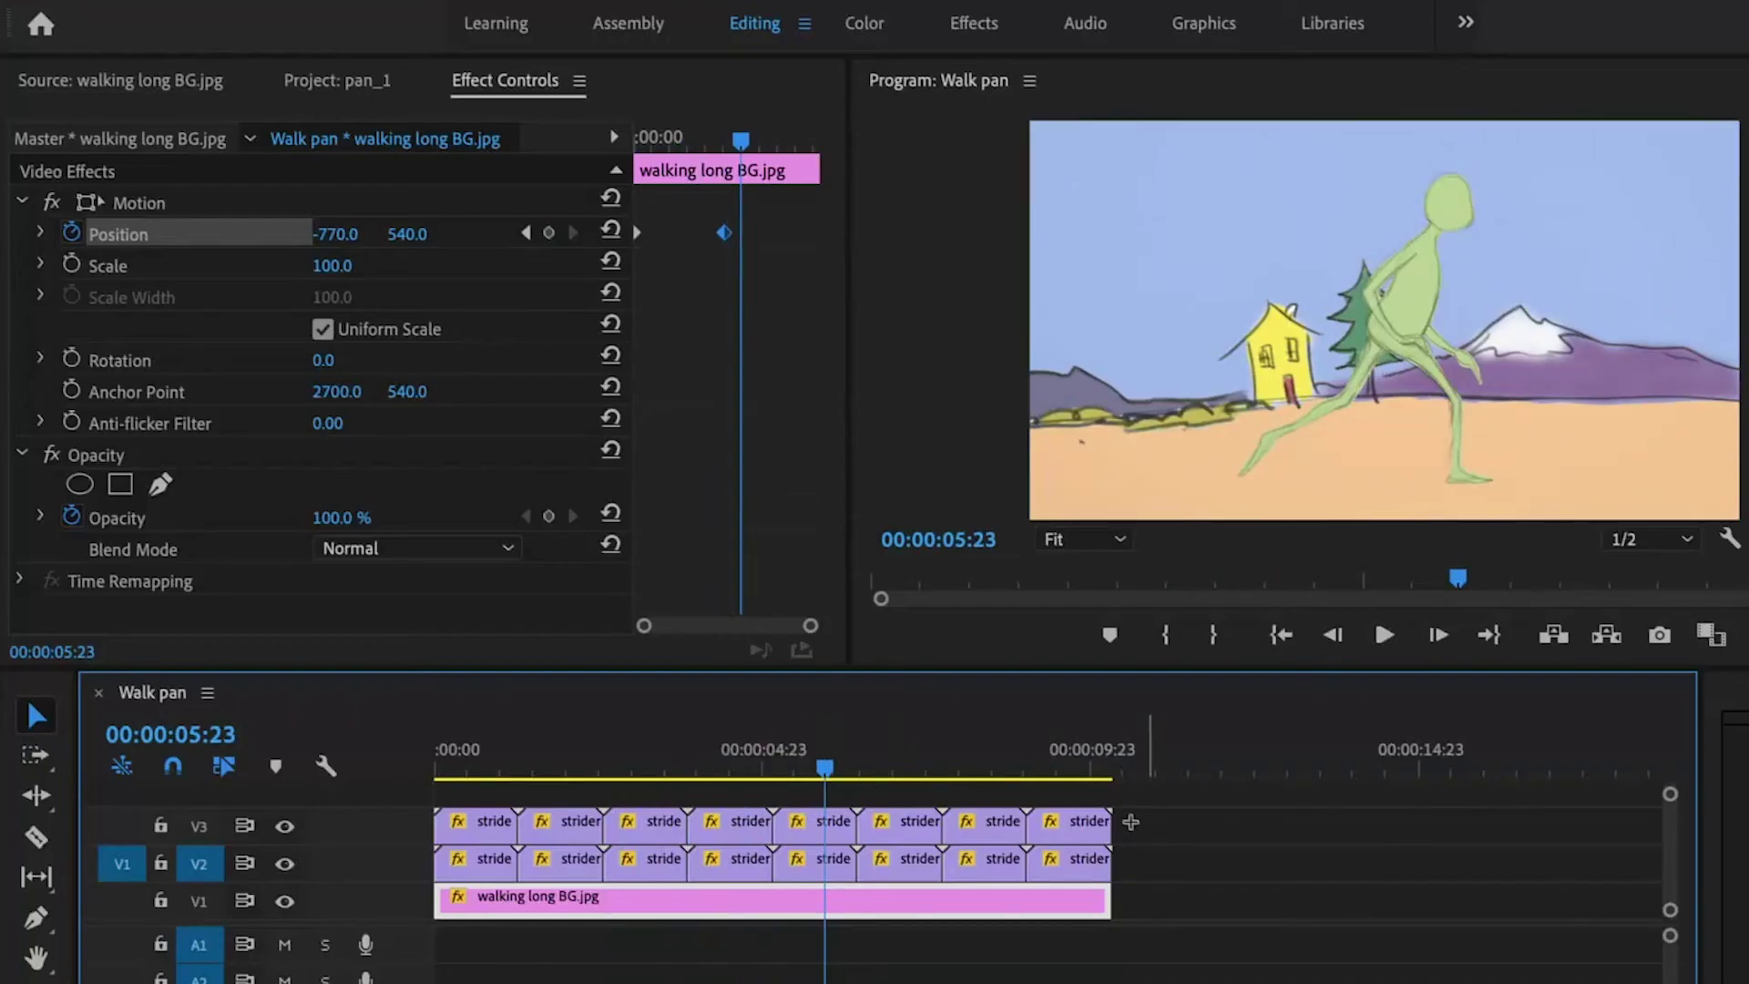
left_click_drag(1150, 820, 841, 866)
Delete the walk frames past five seconds, trim walking long BG.jpg to 04:23, and play it back
key("Delete")
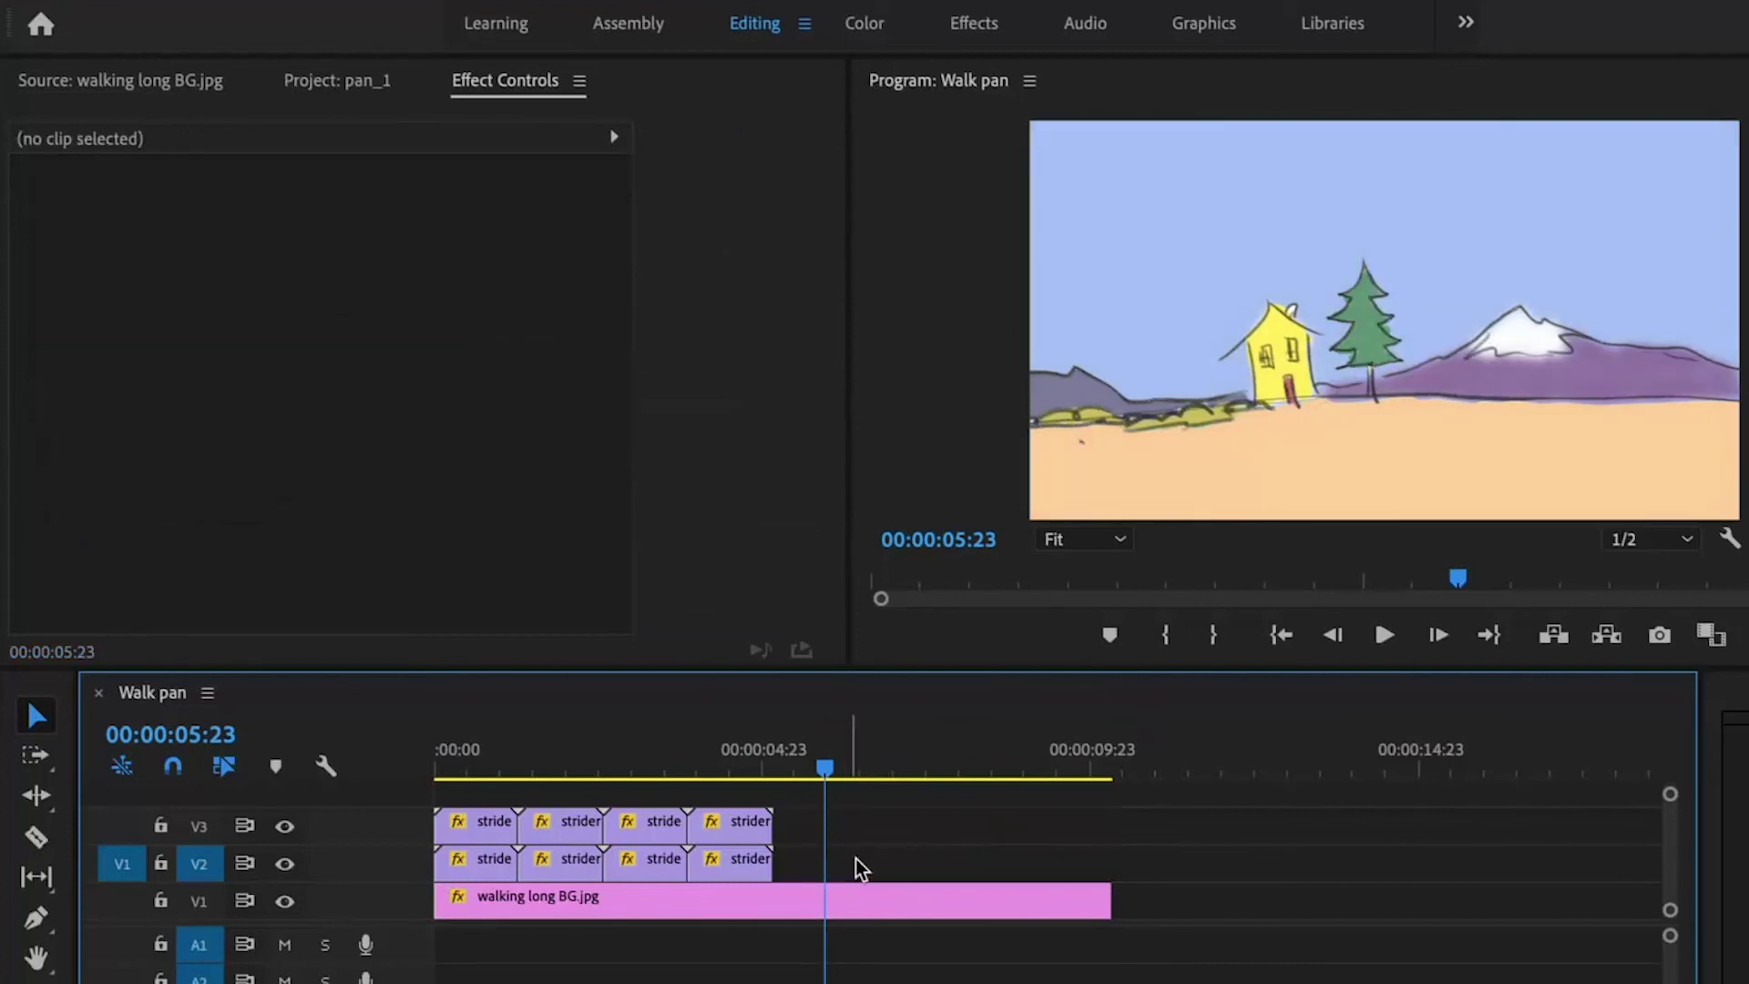
left_click_drag(1101, 906, 761, 925)
key("space")
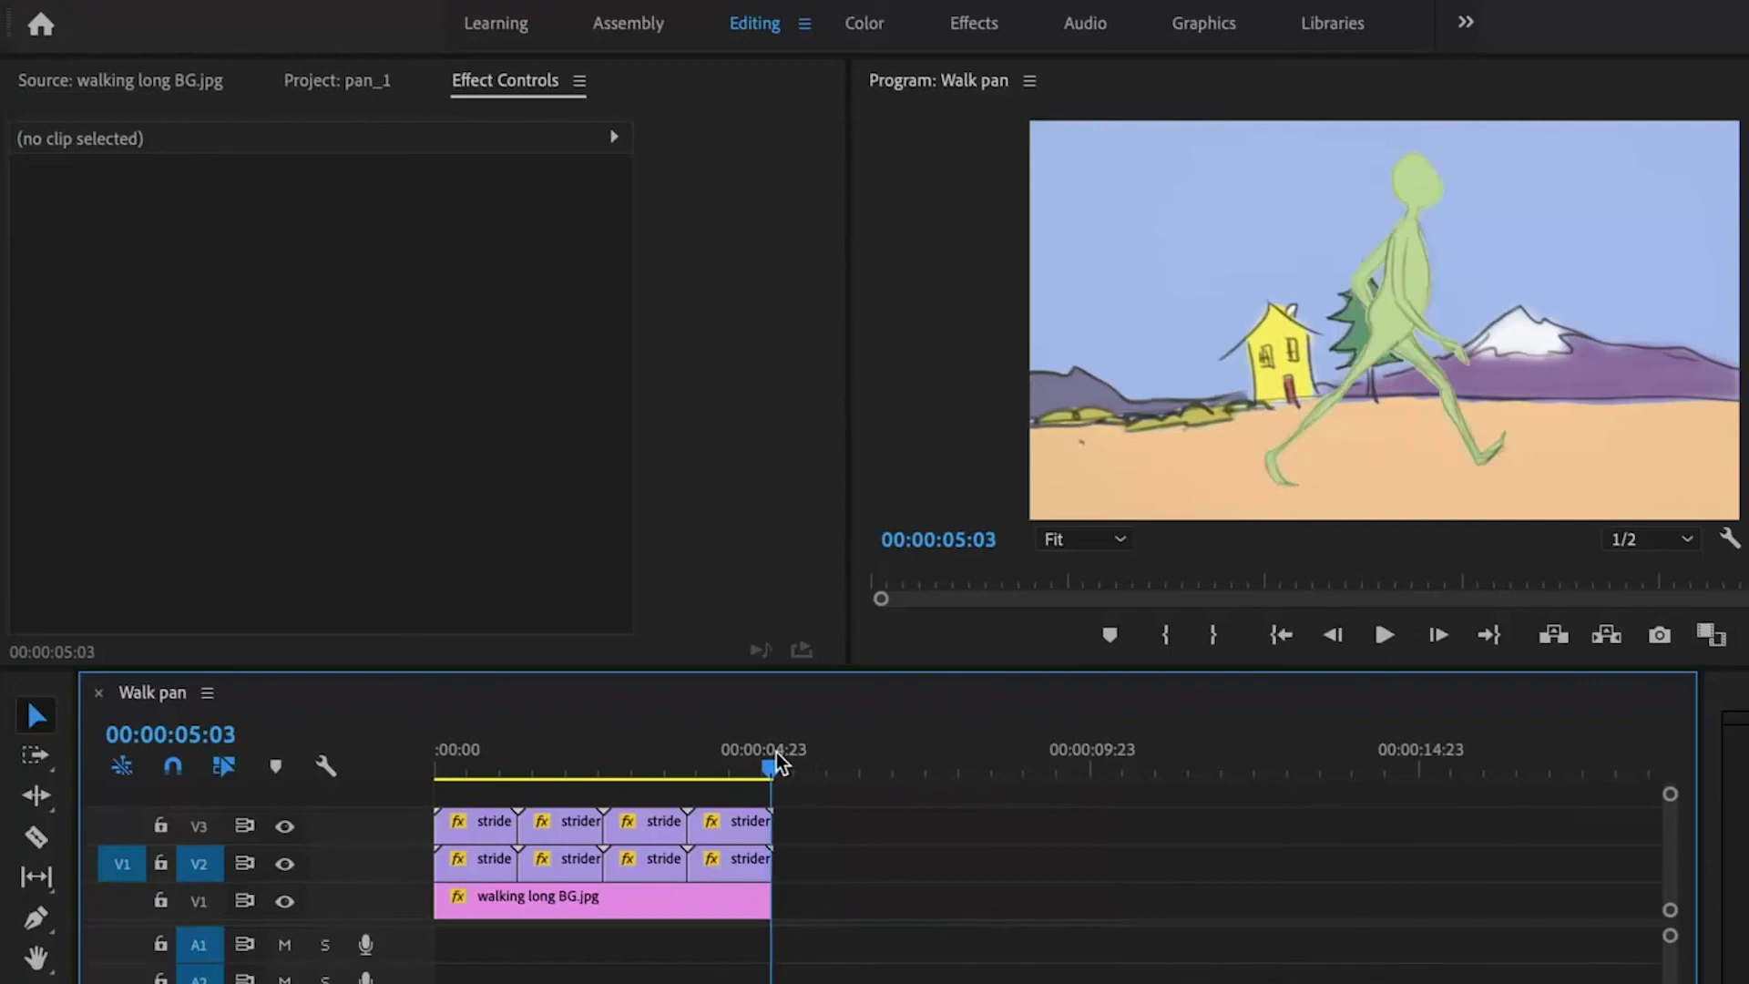
left_click(521, 738)
left_click_drag(521, 732, 417, 746)
key("space")
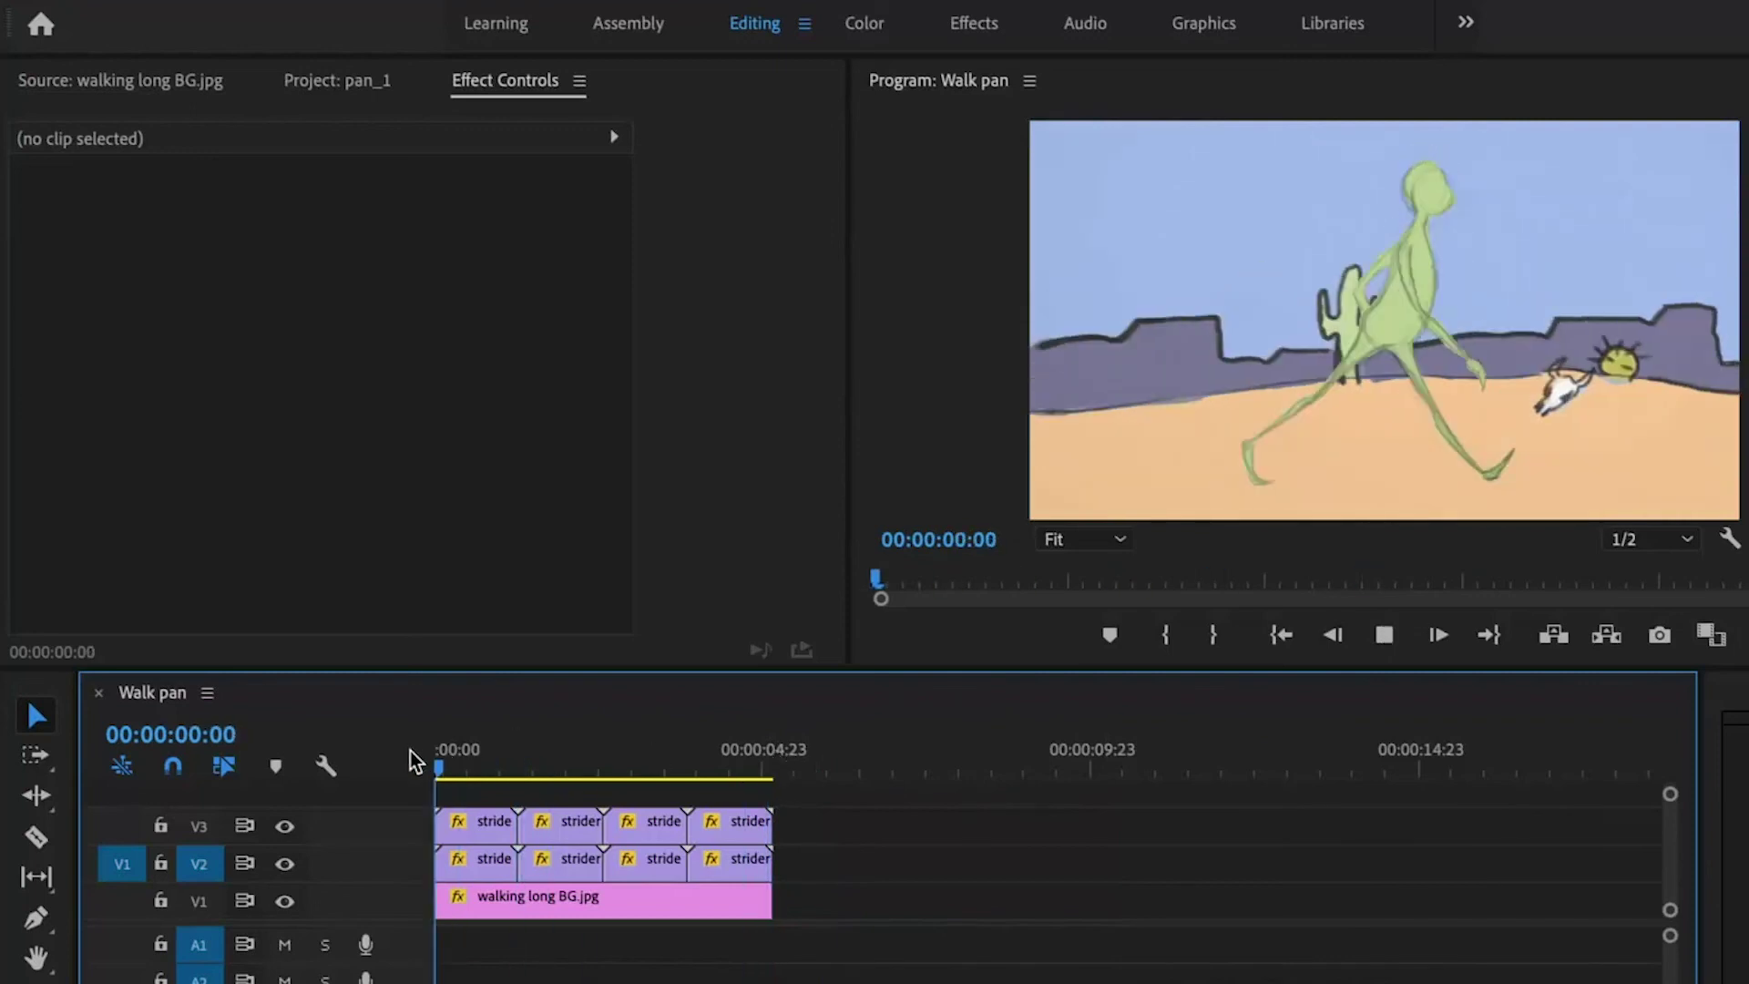